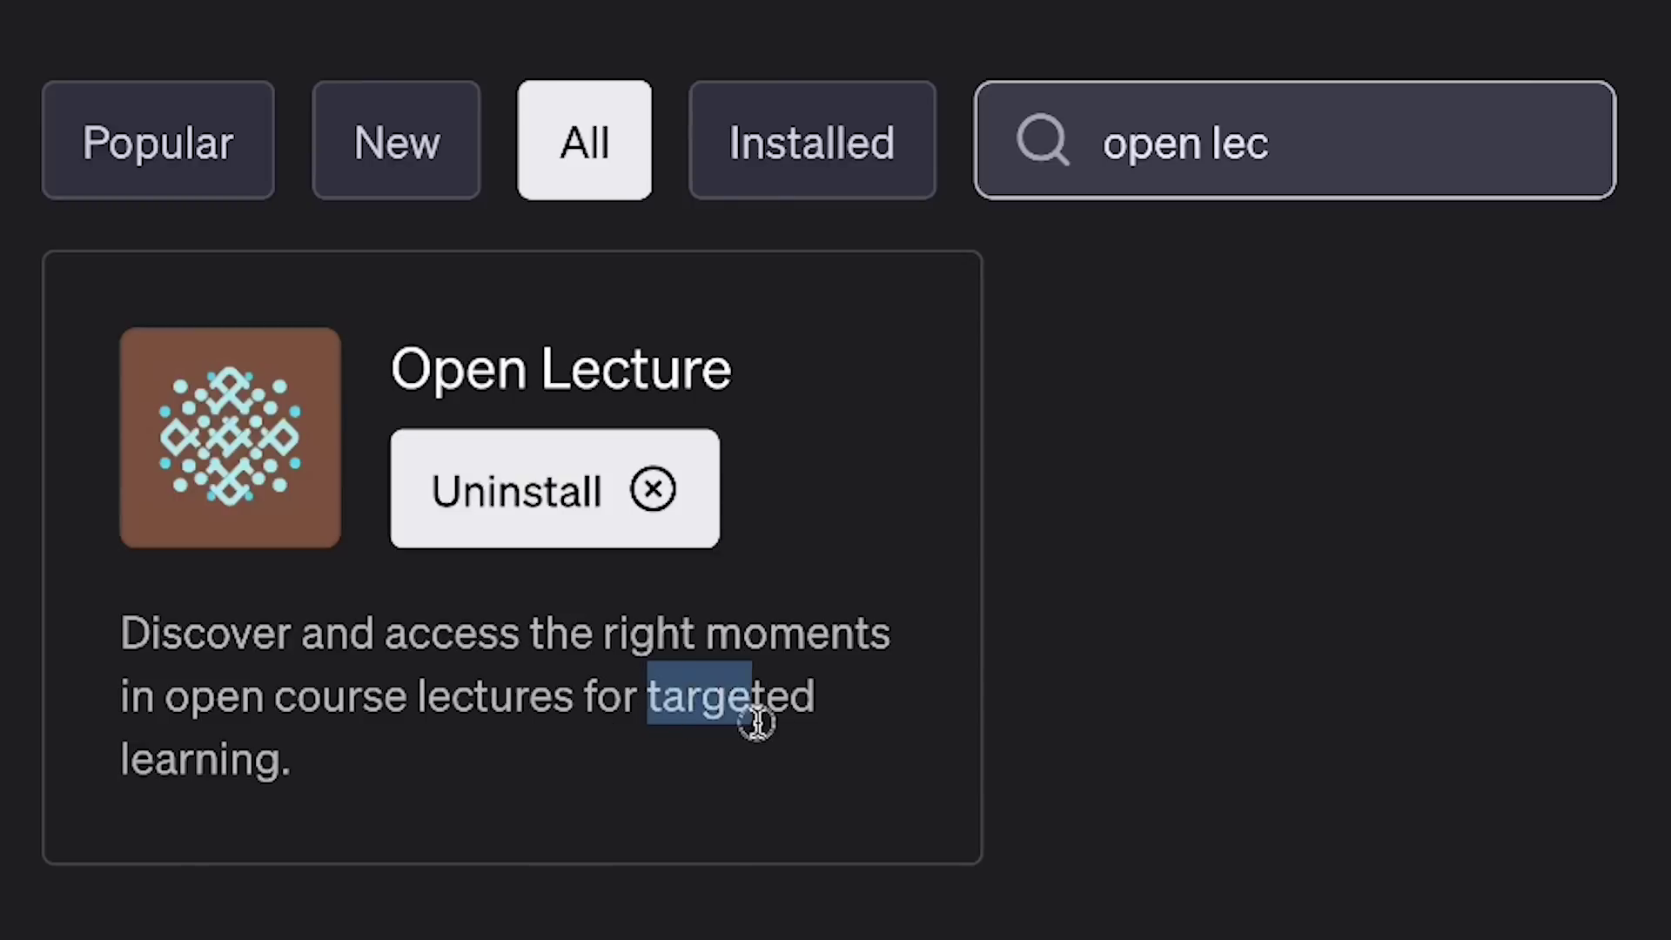
Step: Highlight 'targeted learning' in the reply and open the recommended course's page
left_click_drag(757, 720, 853, 768)
left_click(1227, 609)
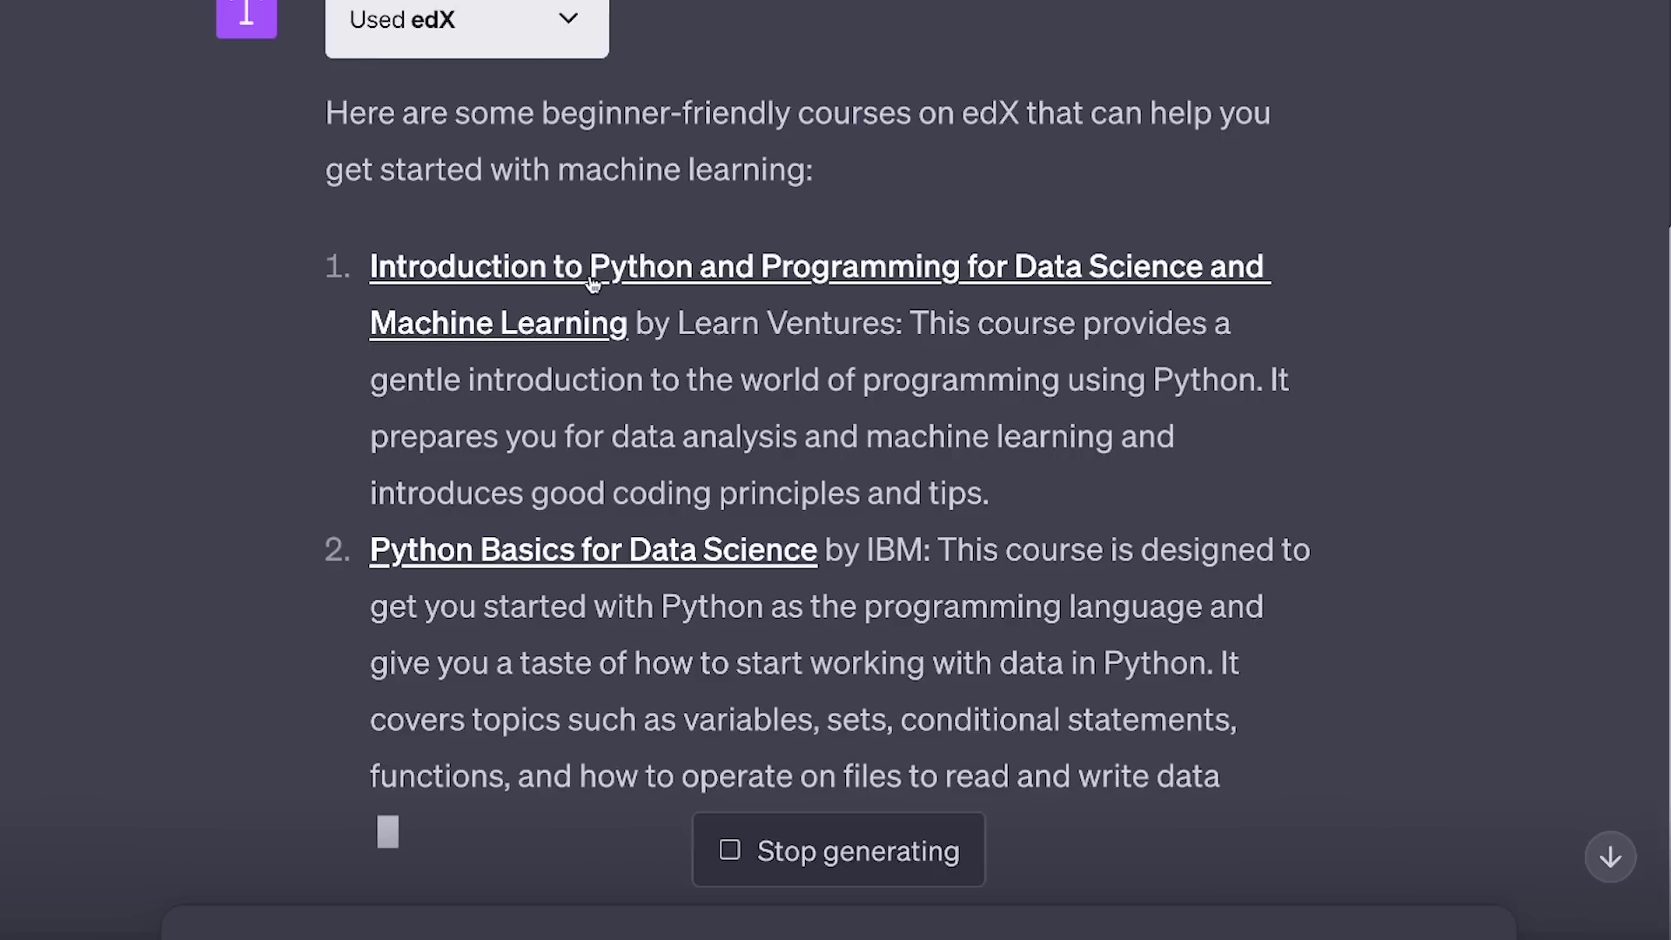
left_click(591, 281)
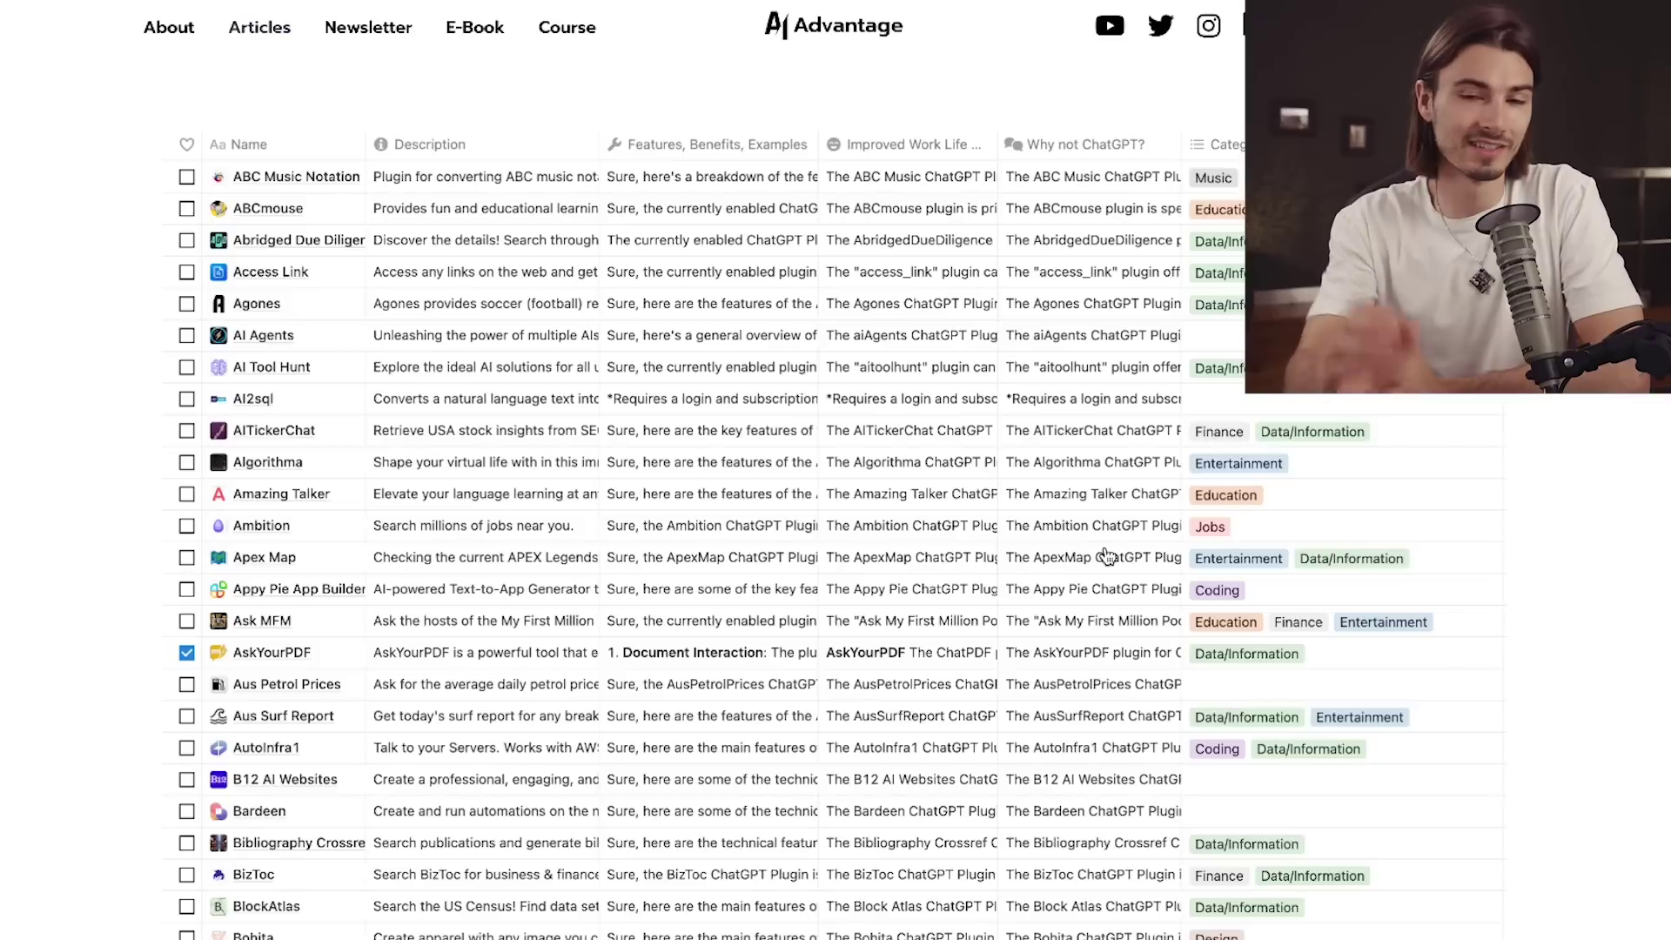
Step: Scroll through the plugin database table and open the full Notion database
scroll(734, 242, "down", 2)
scroll(878, 716, "down", 2)
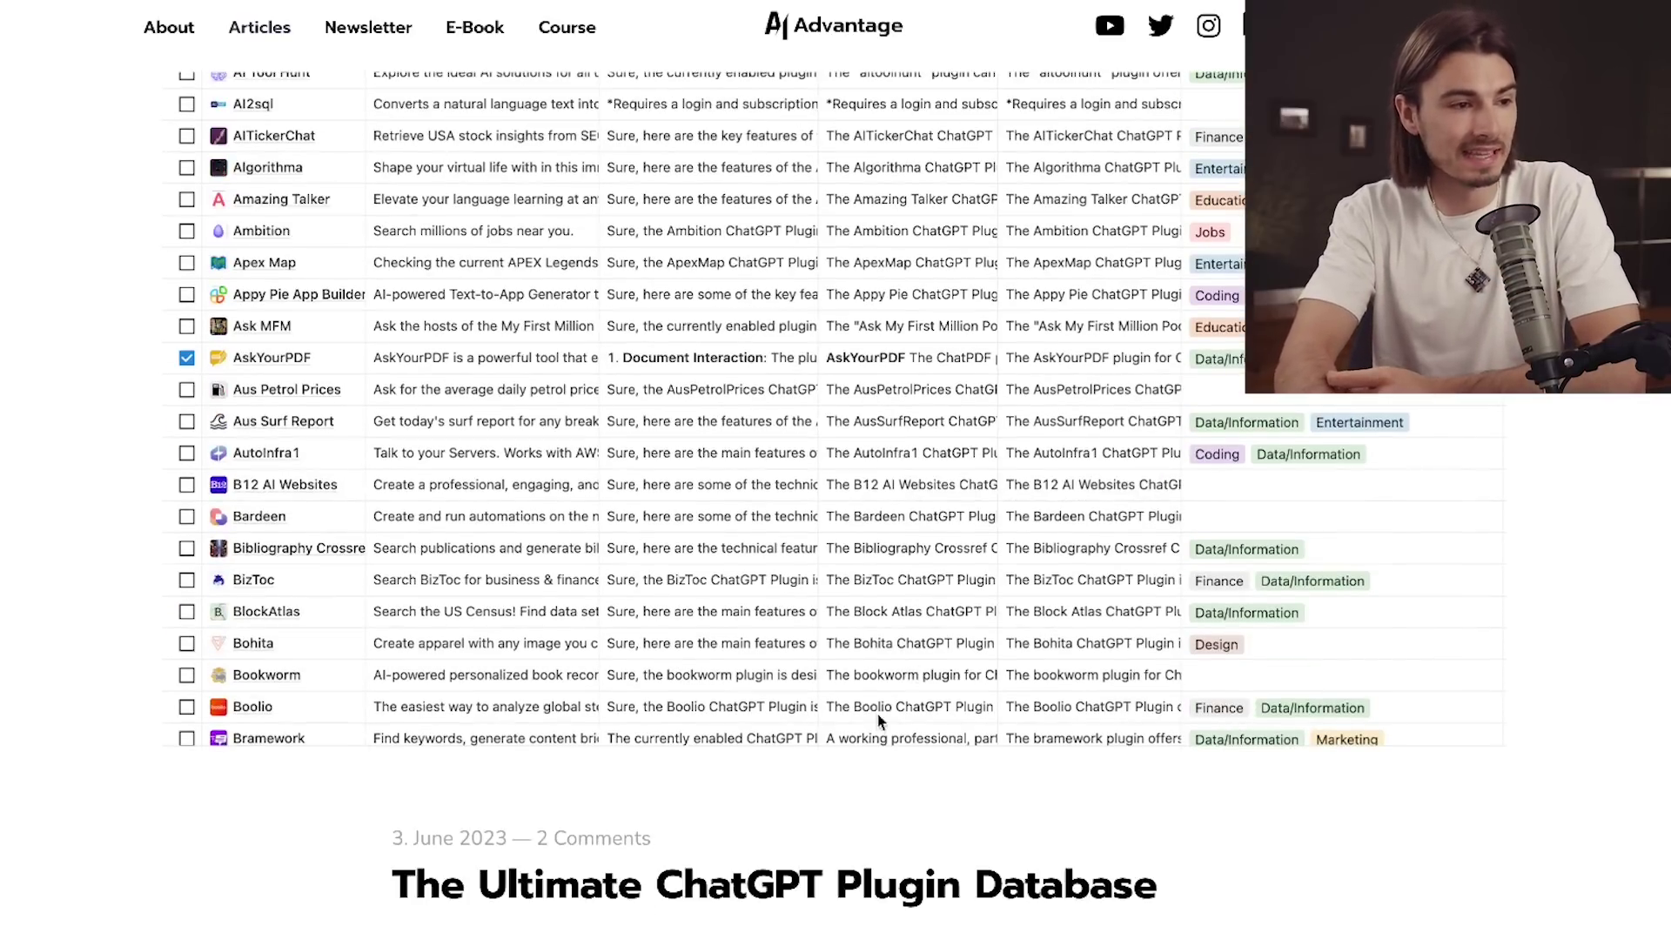
scroll(857, 893, "down", 2)
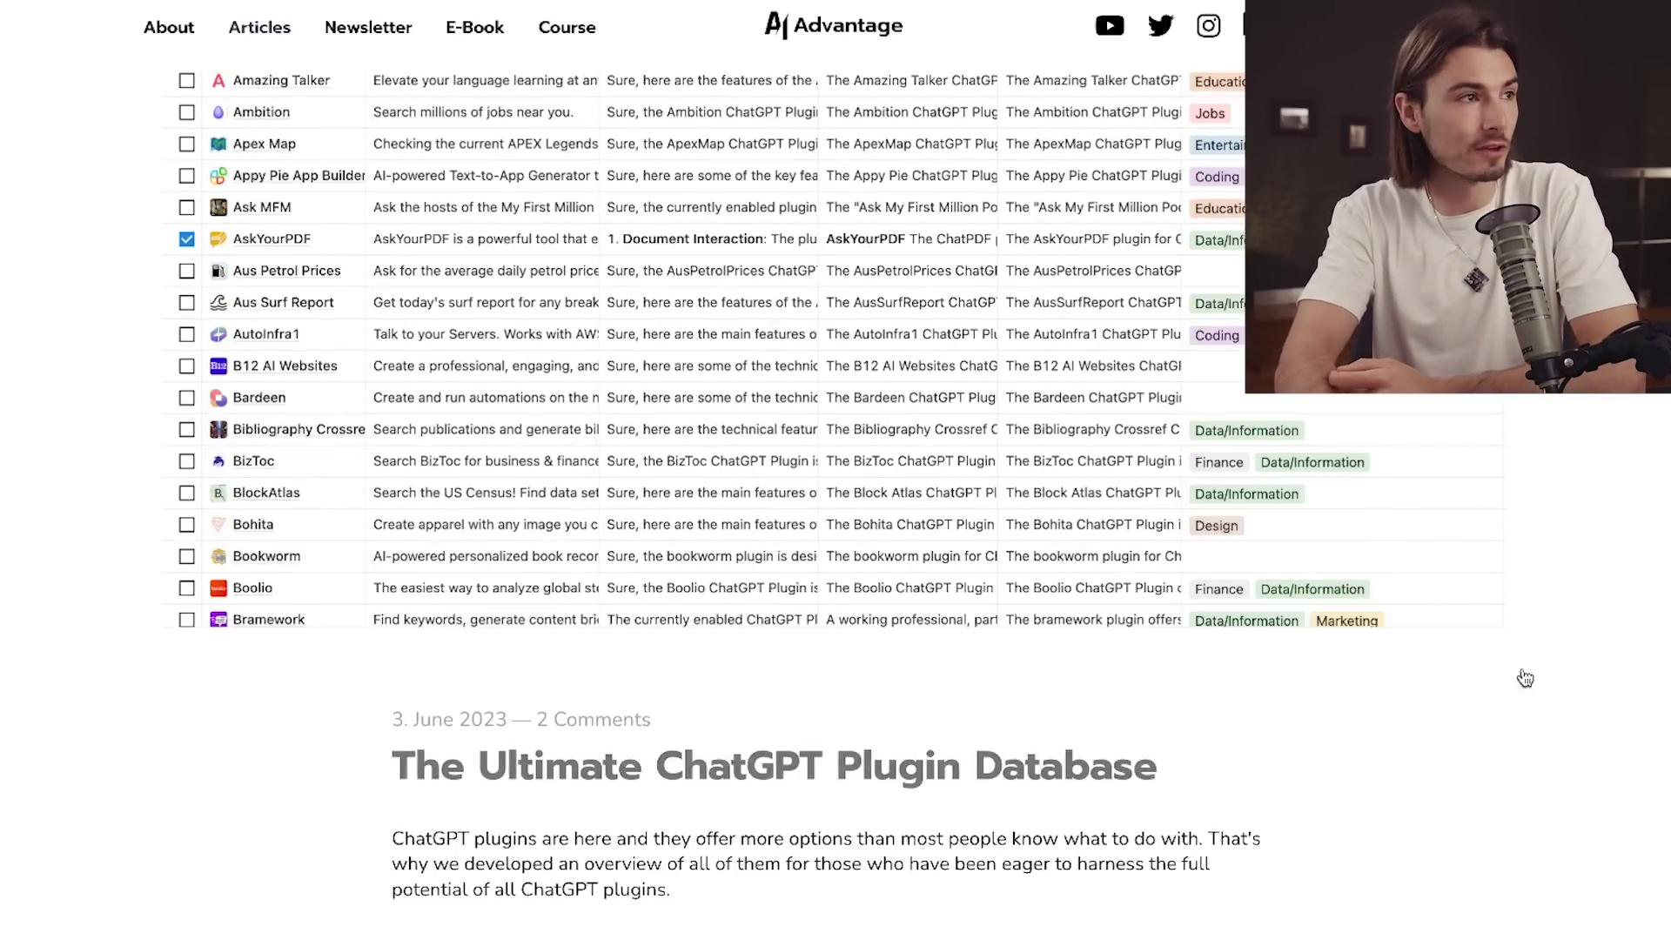
scroll(1120, 772, "up", 8)
scroll(1120, 685, "down", 4)
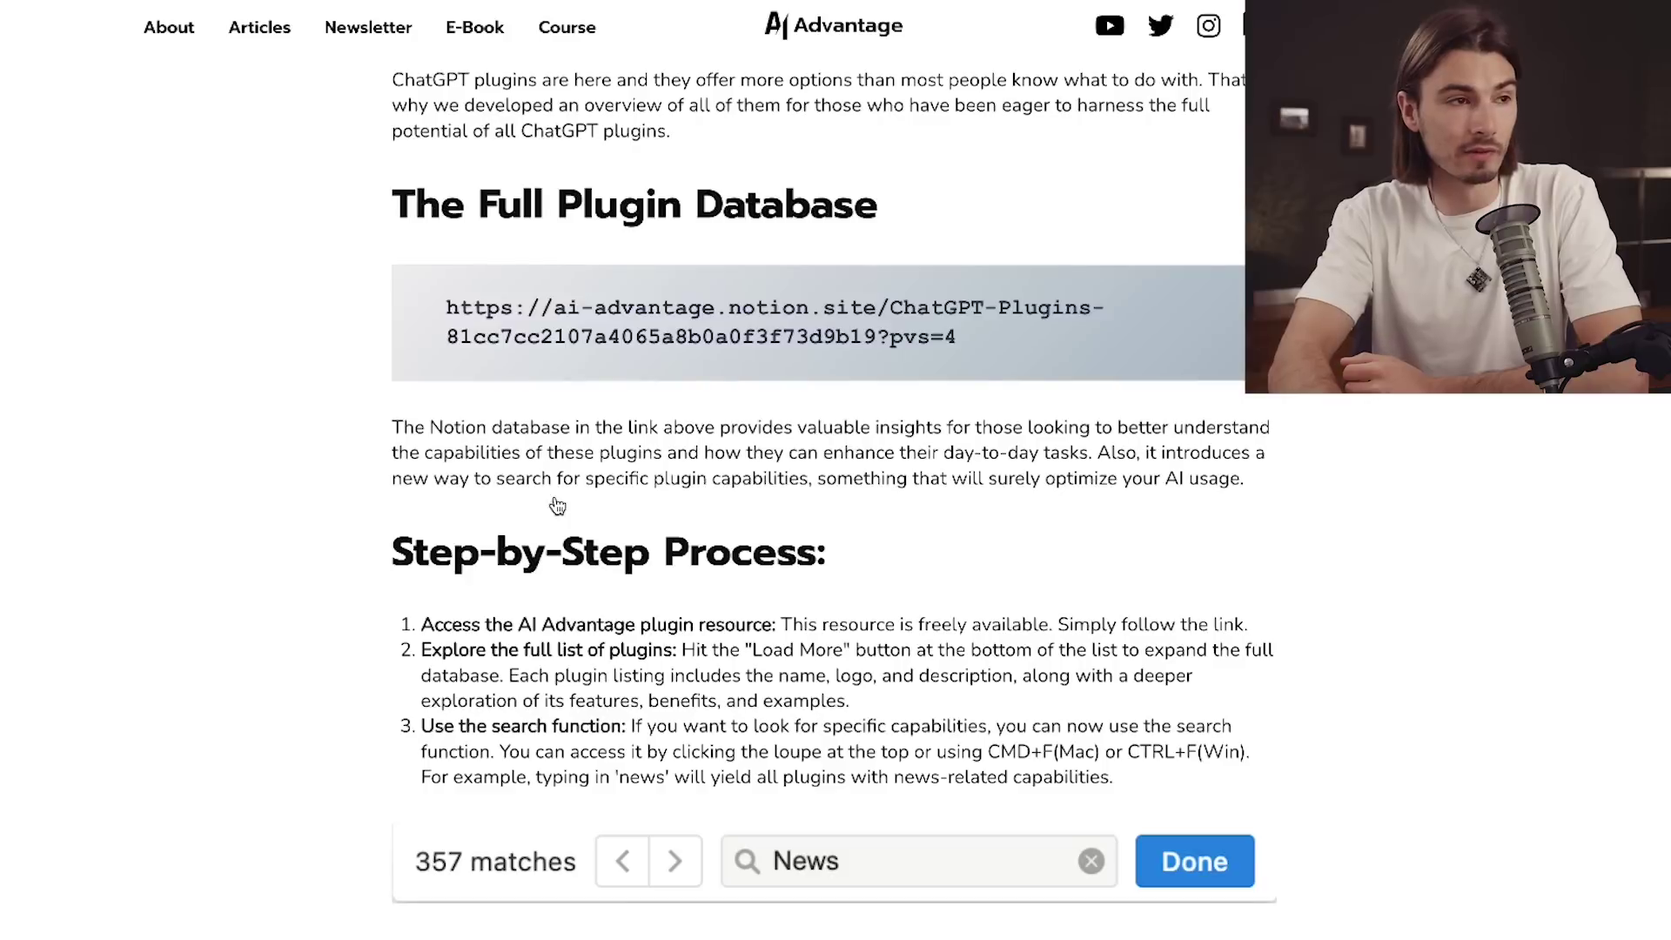
scroll(681, 379, "up", 1)
left_click(681, 379)
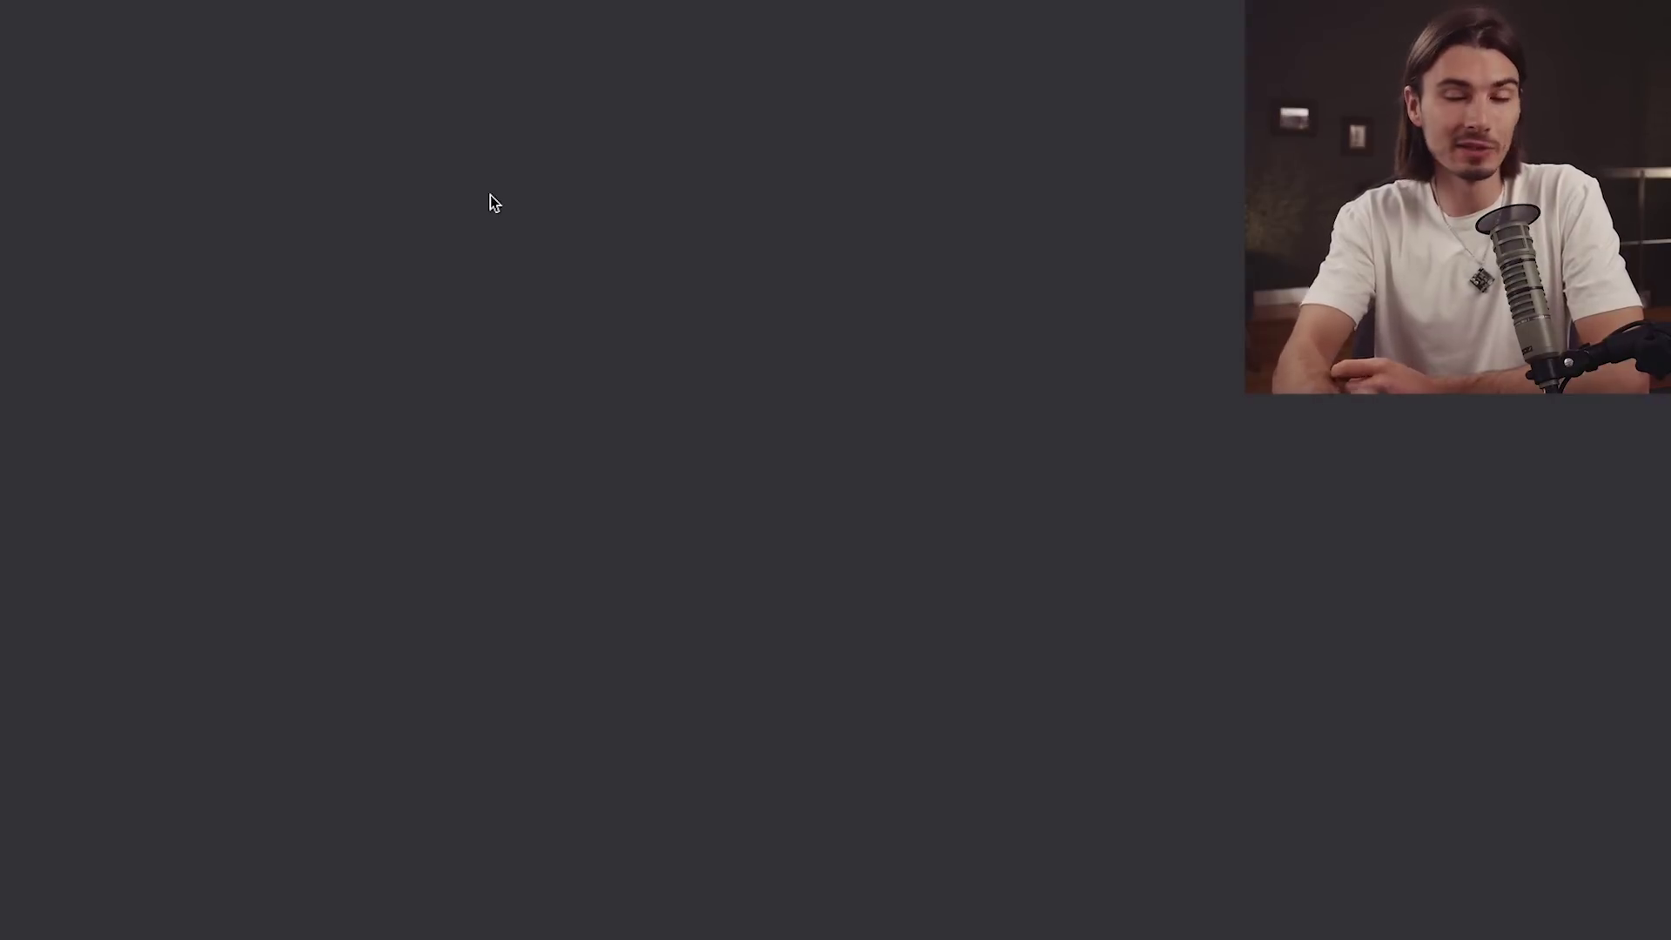
scroll(785, 453, "down", 3)
scroll(788, 453, "down", 4)
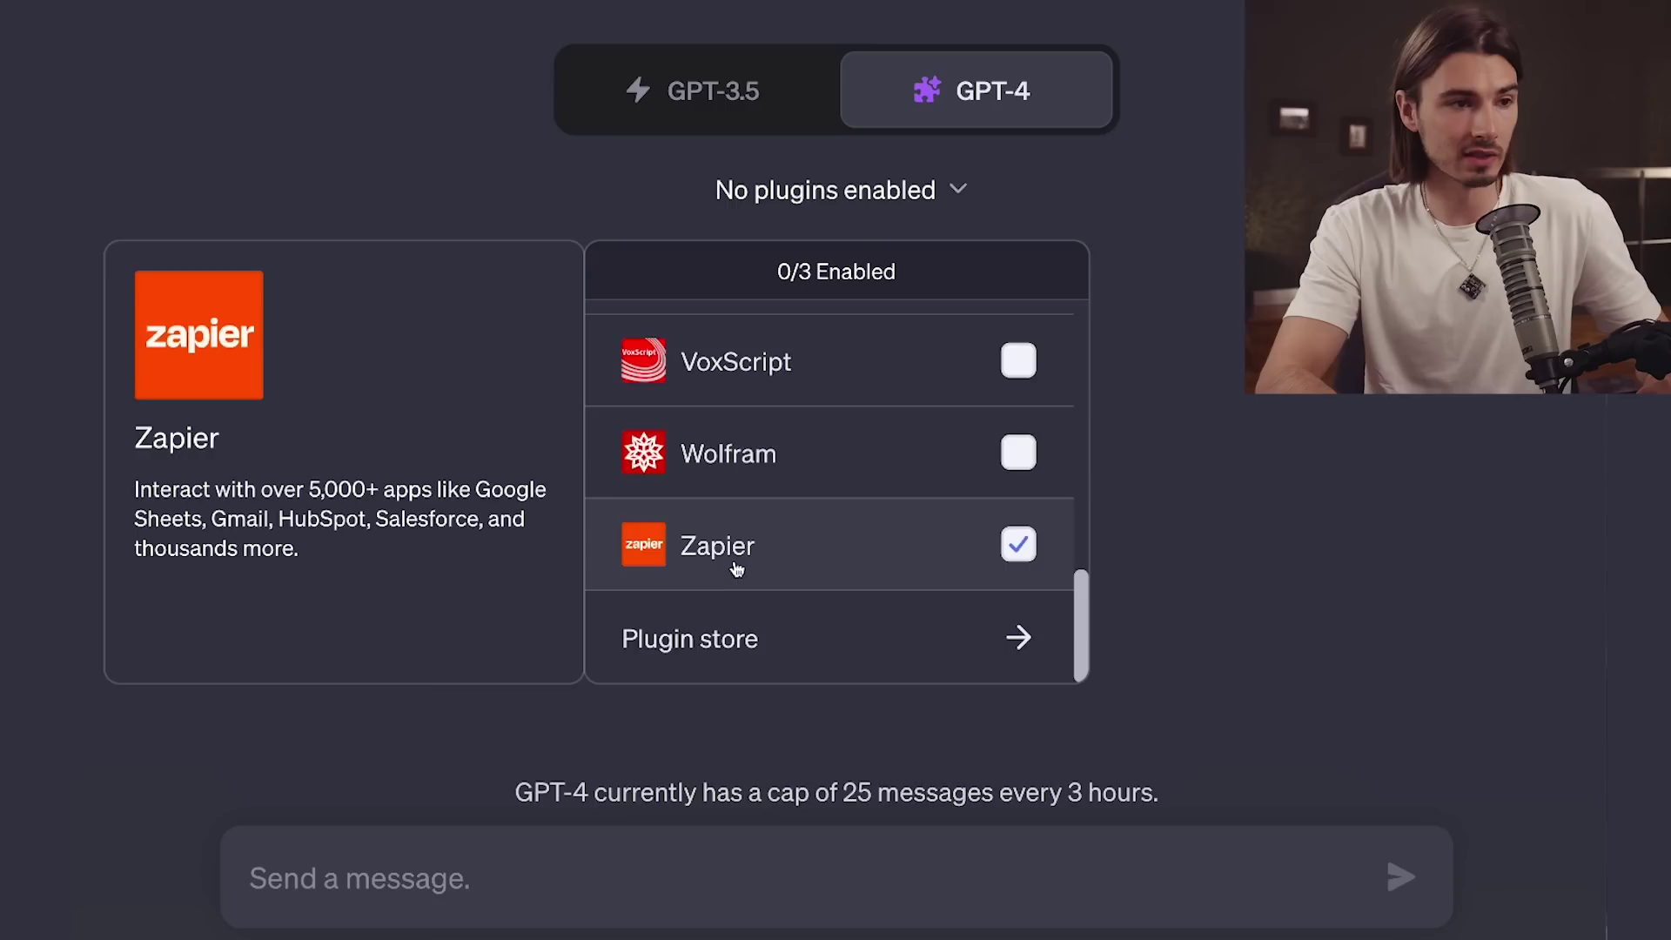
Step: Disable the Zapier plugin and search the Plugin store for 'metaph'
left_click(735, 567)
left_click(702, 644)
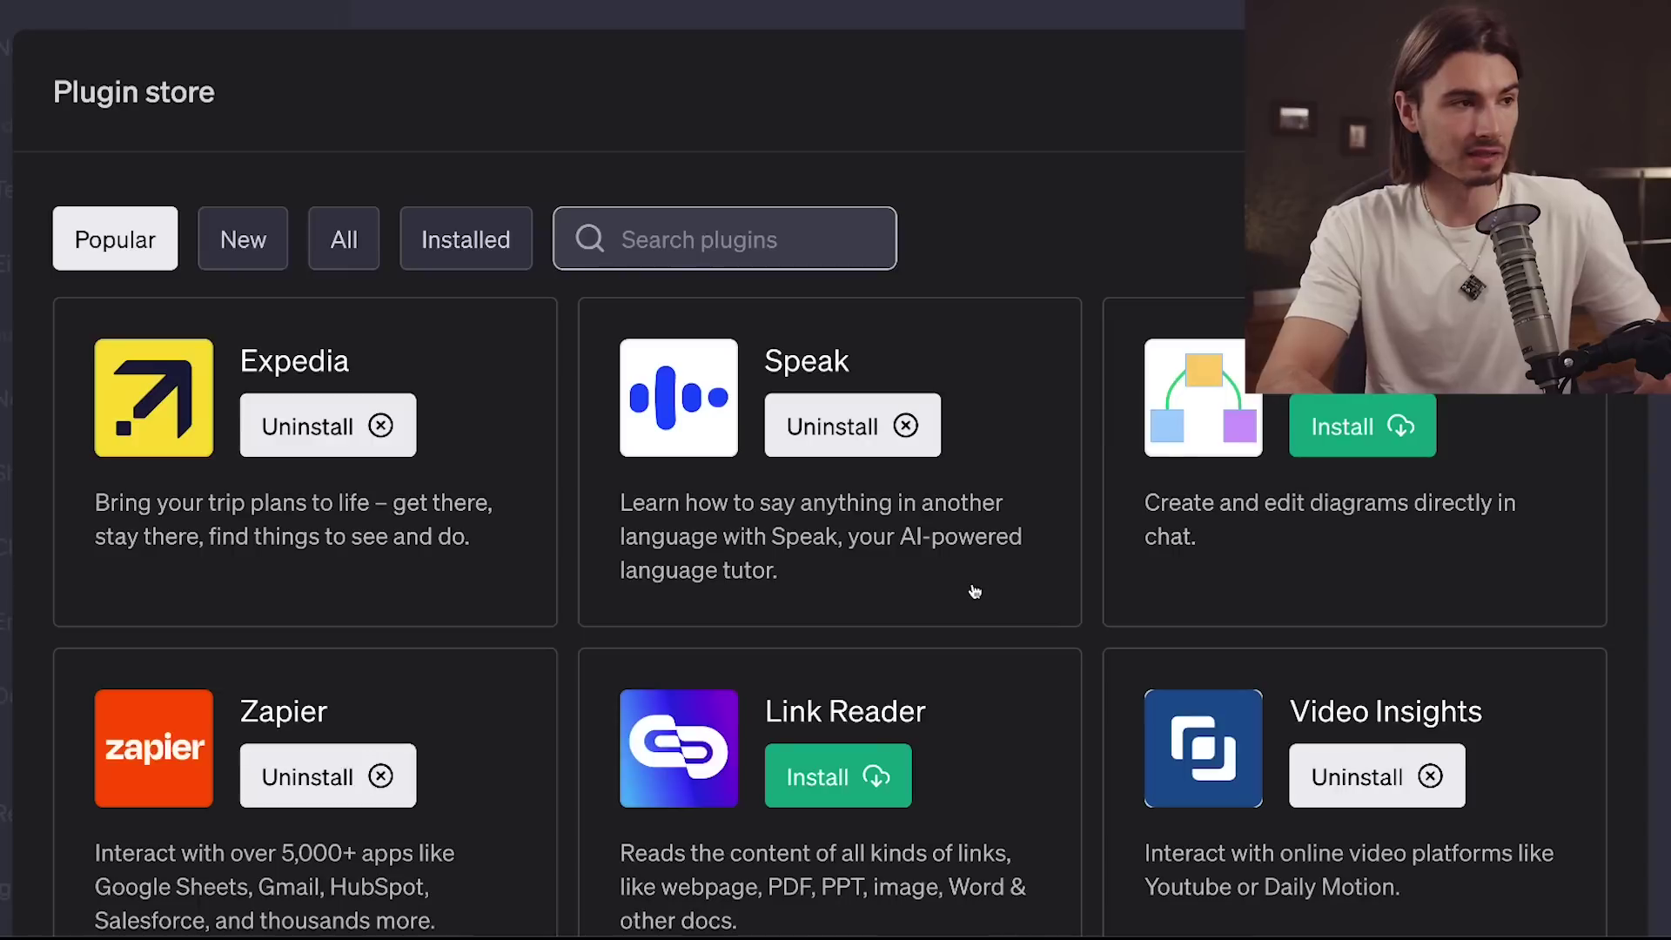
left_click(668, 249)
type("metaph")
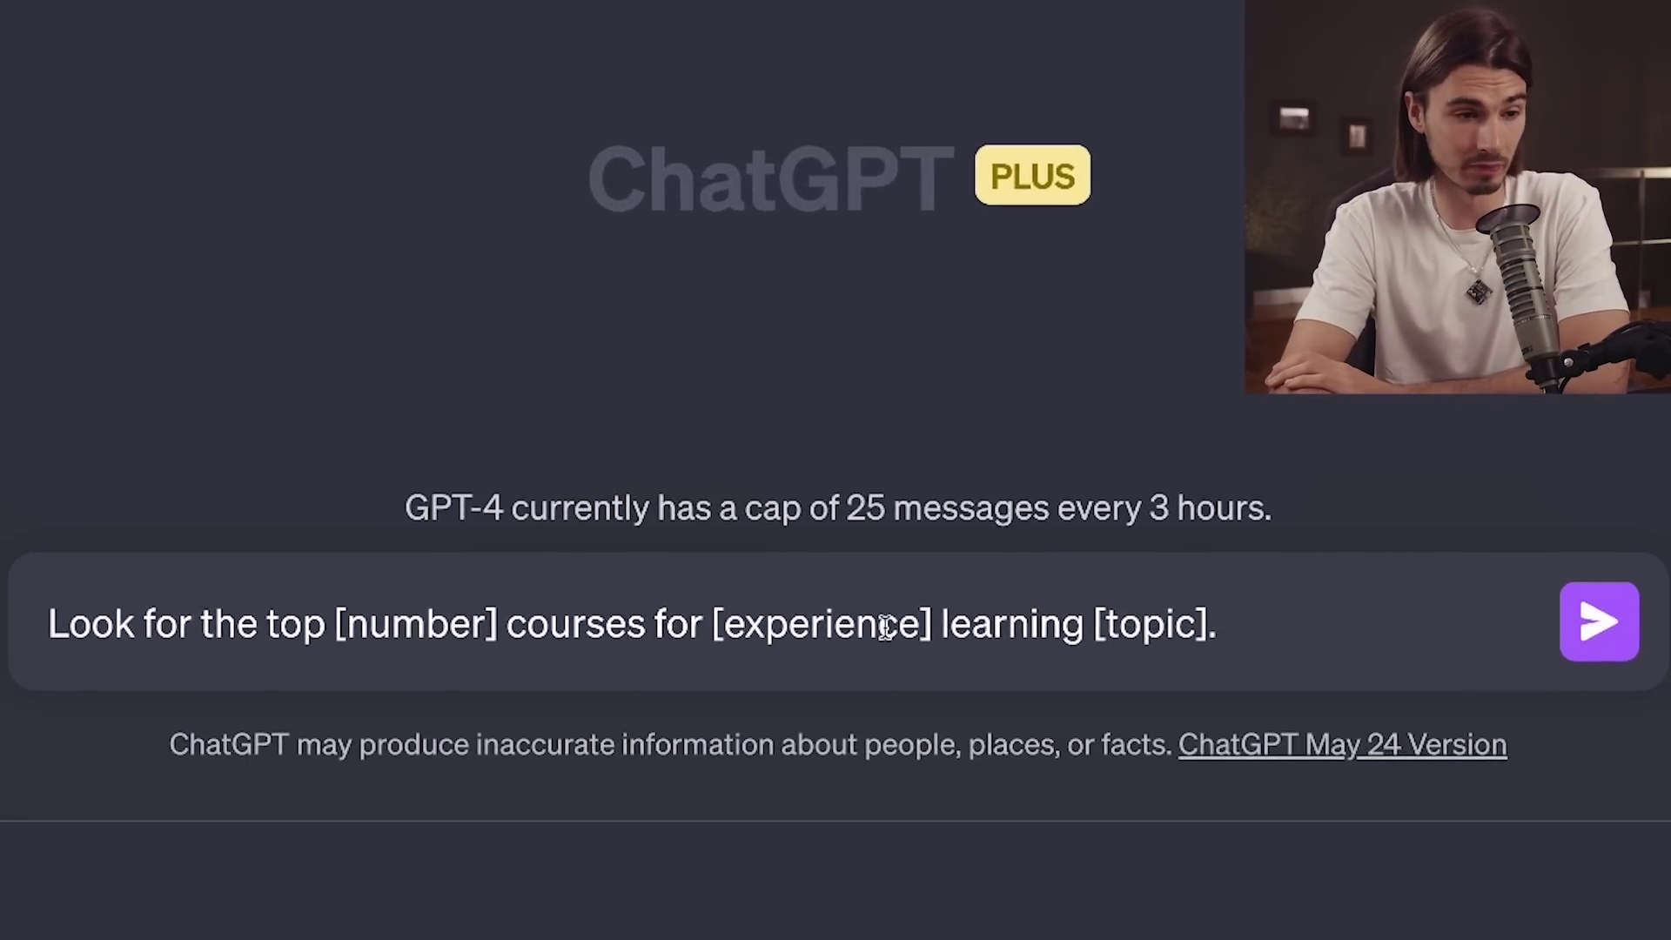
Step: Fill the template's placeholders with 10, beginners and video production, then send it
left_click_drag(505, 623, 338, 623)
type("10")
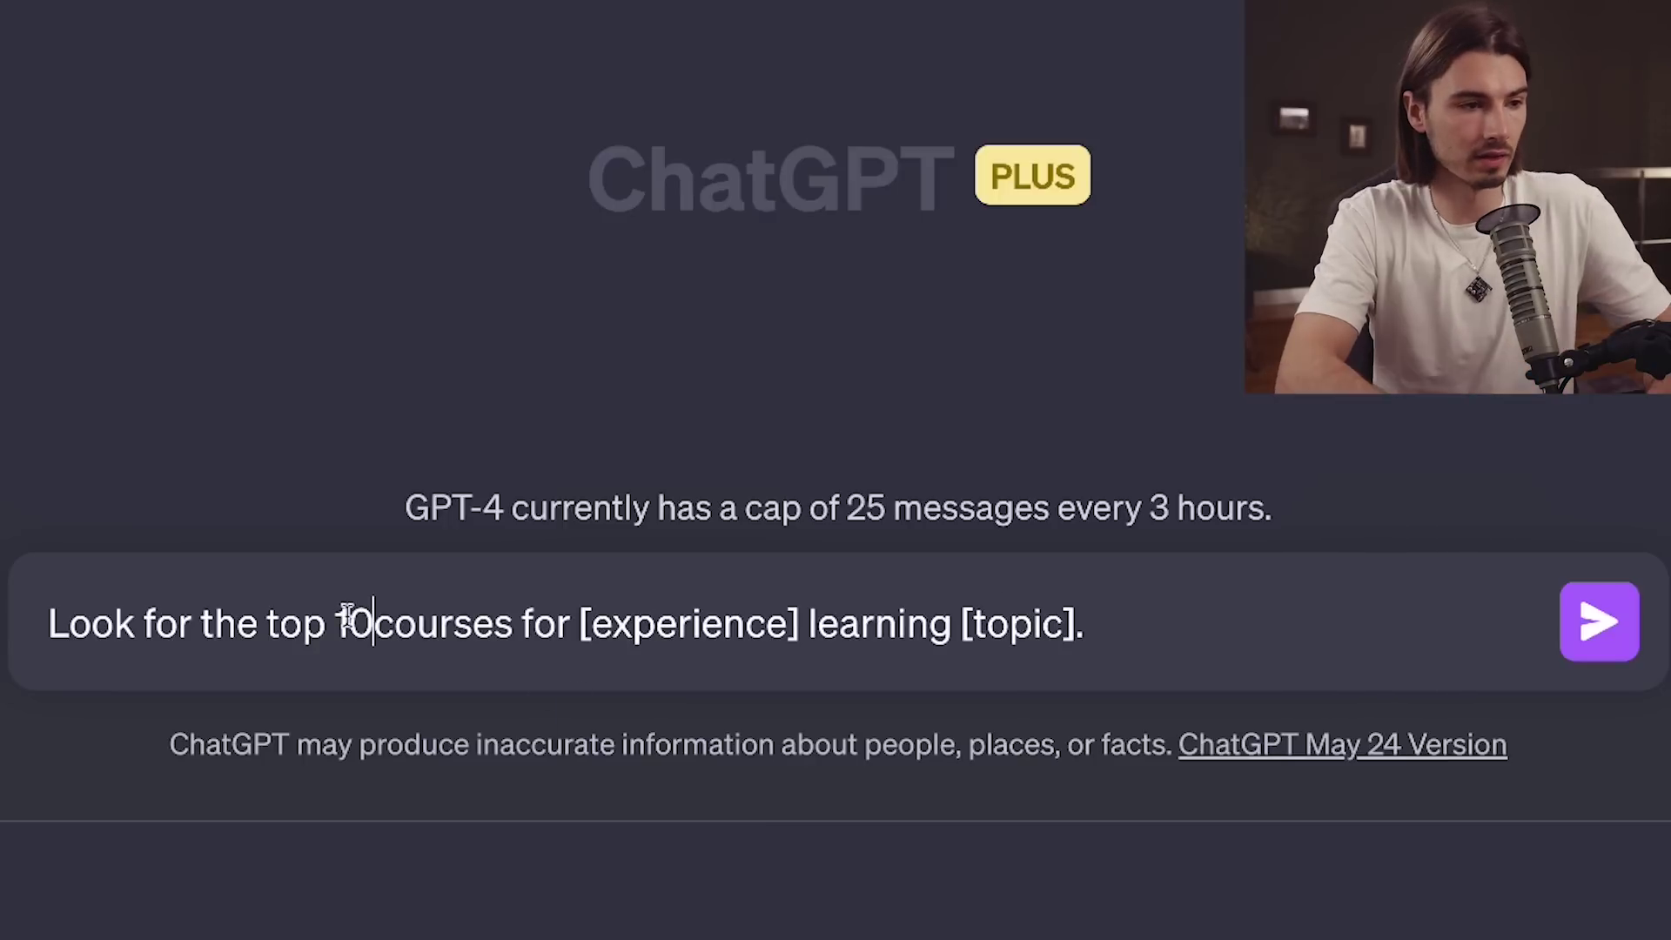
left_click_drag(589, 623, 802, 624)
type("beginners")
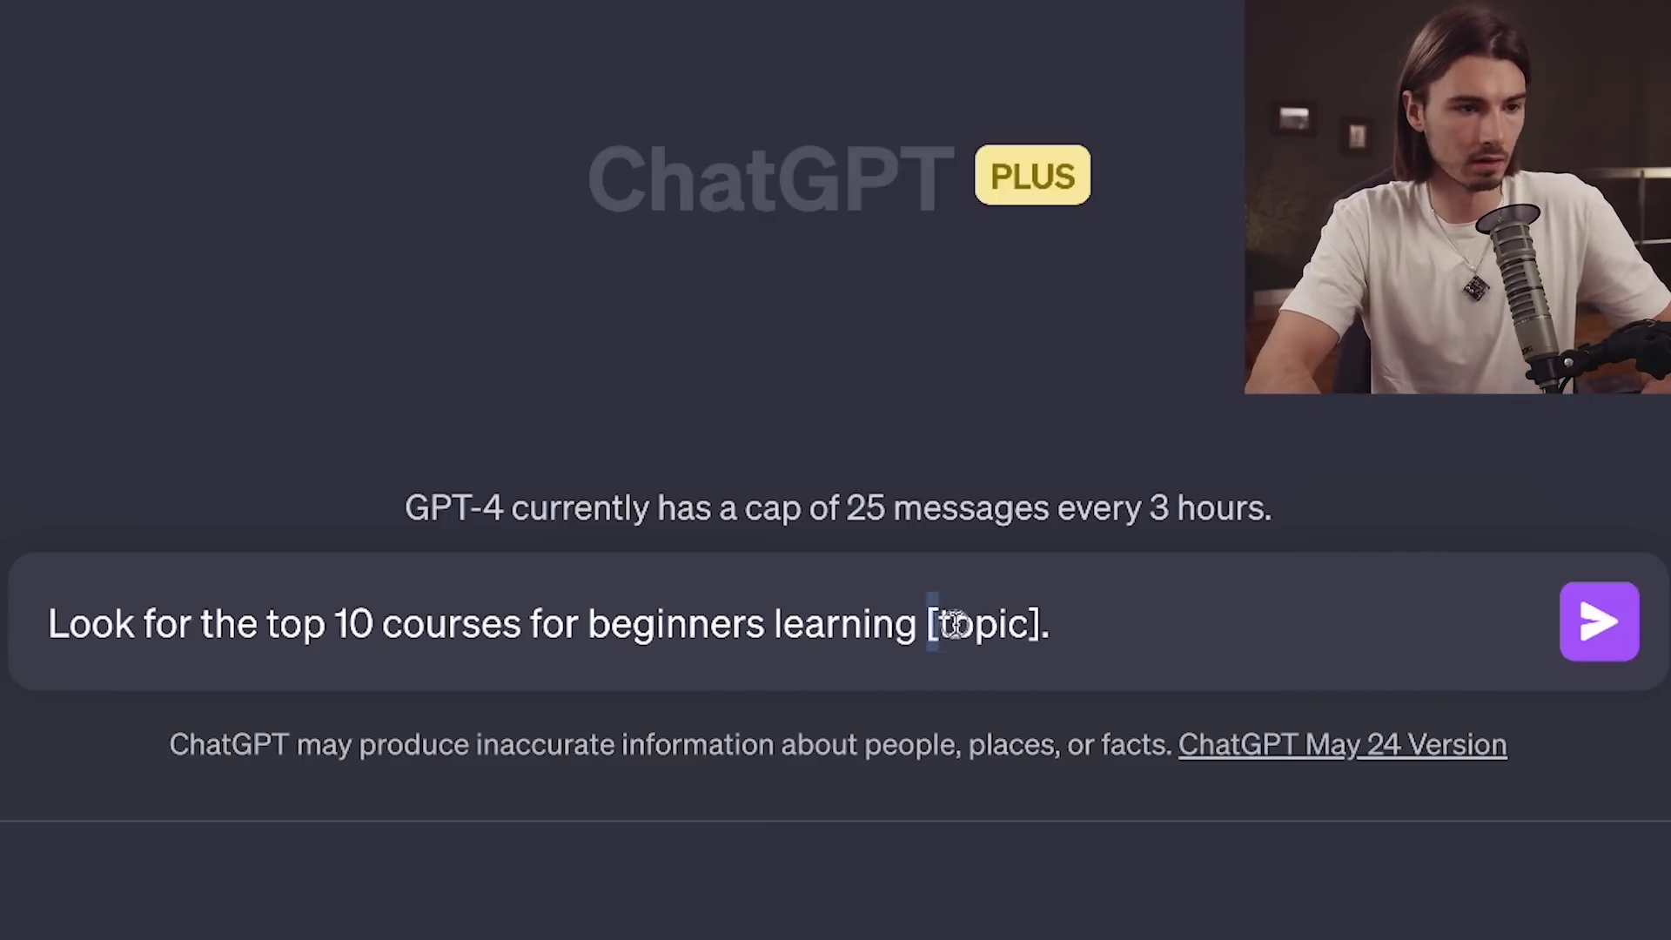
left_click_drag(954, 623, 1041, 623)
type("video producti")
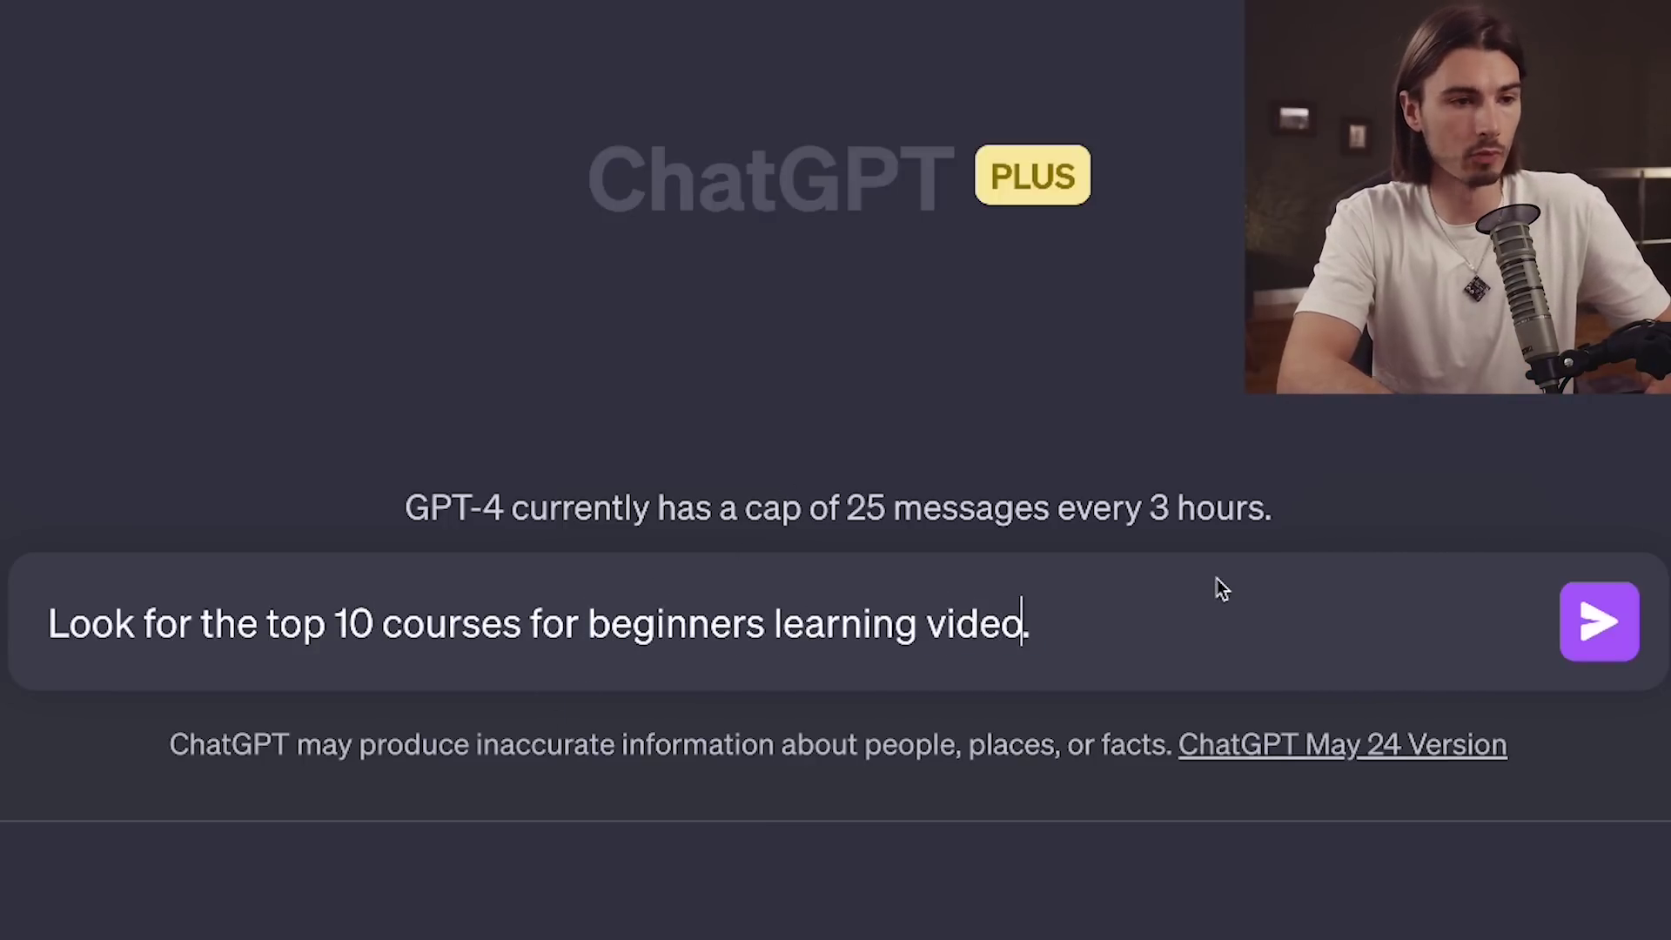
type("on")
key("Return")
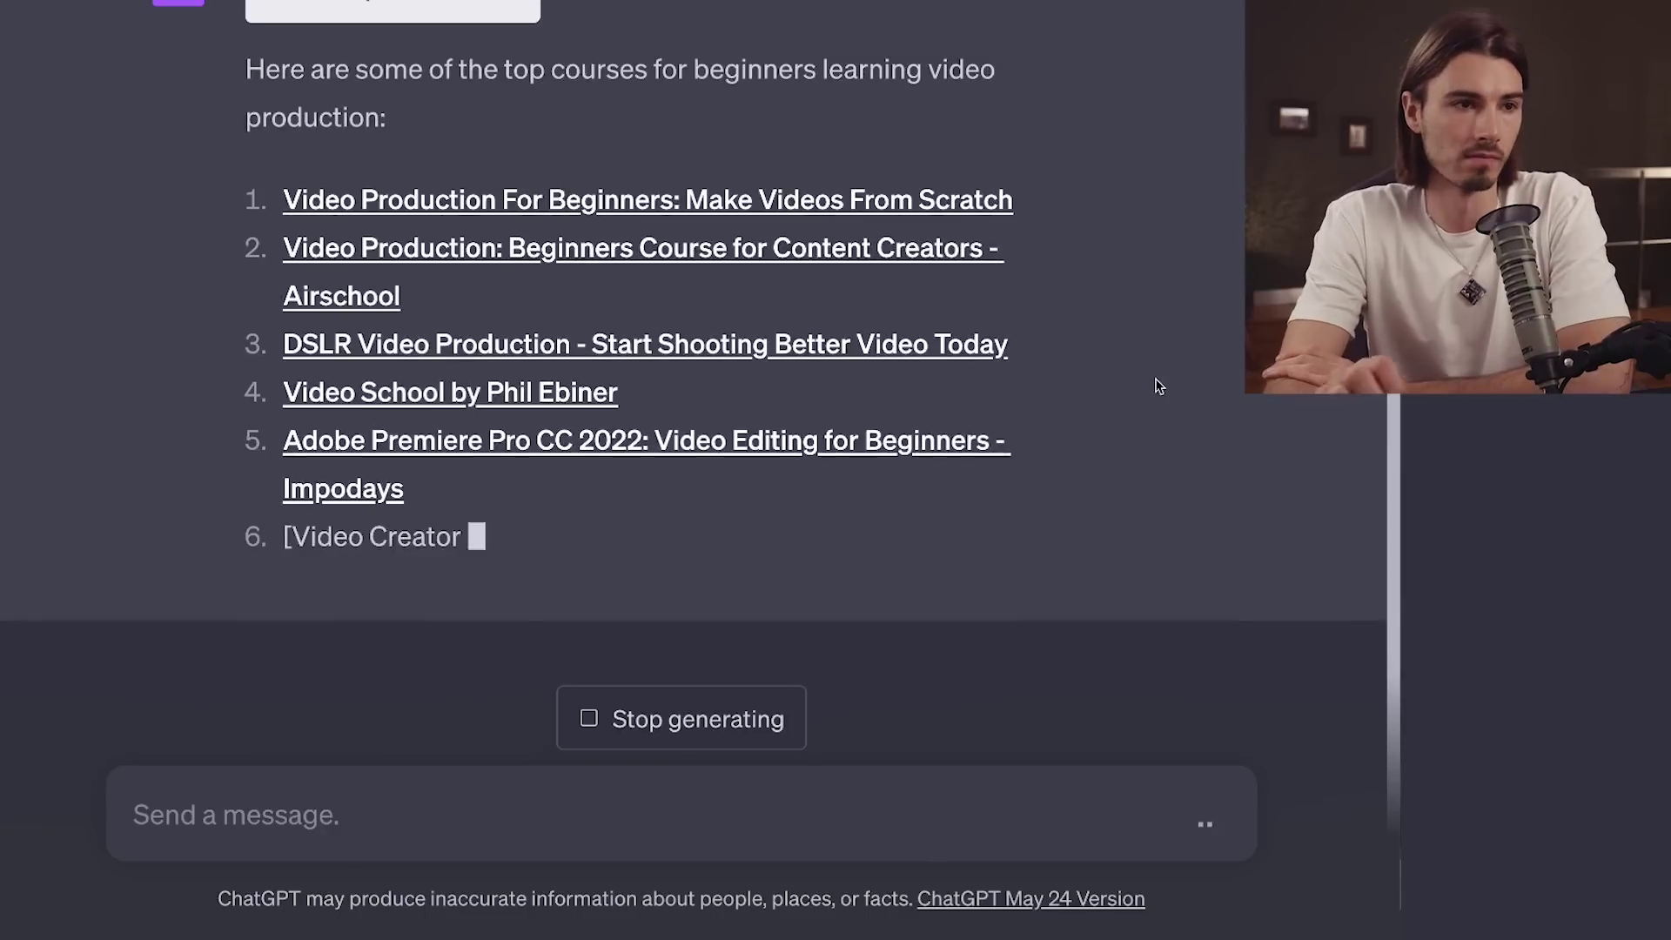
scroll(911, 196, "up", 3)
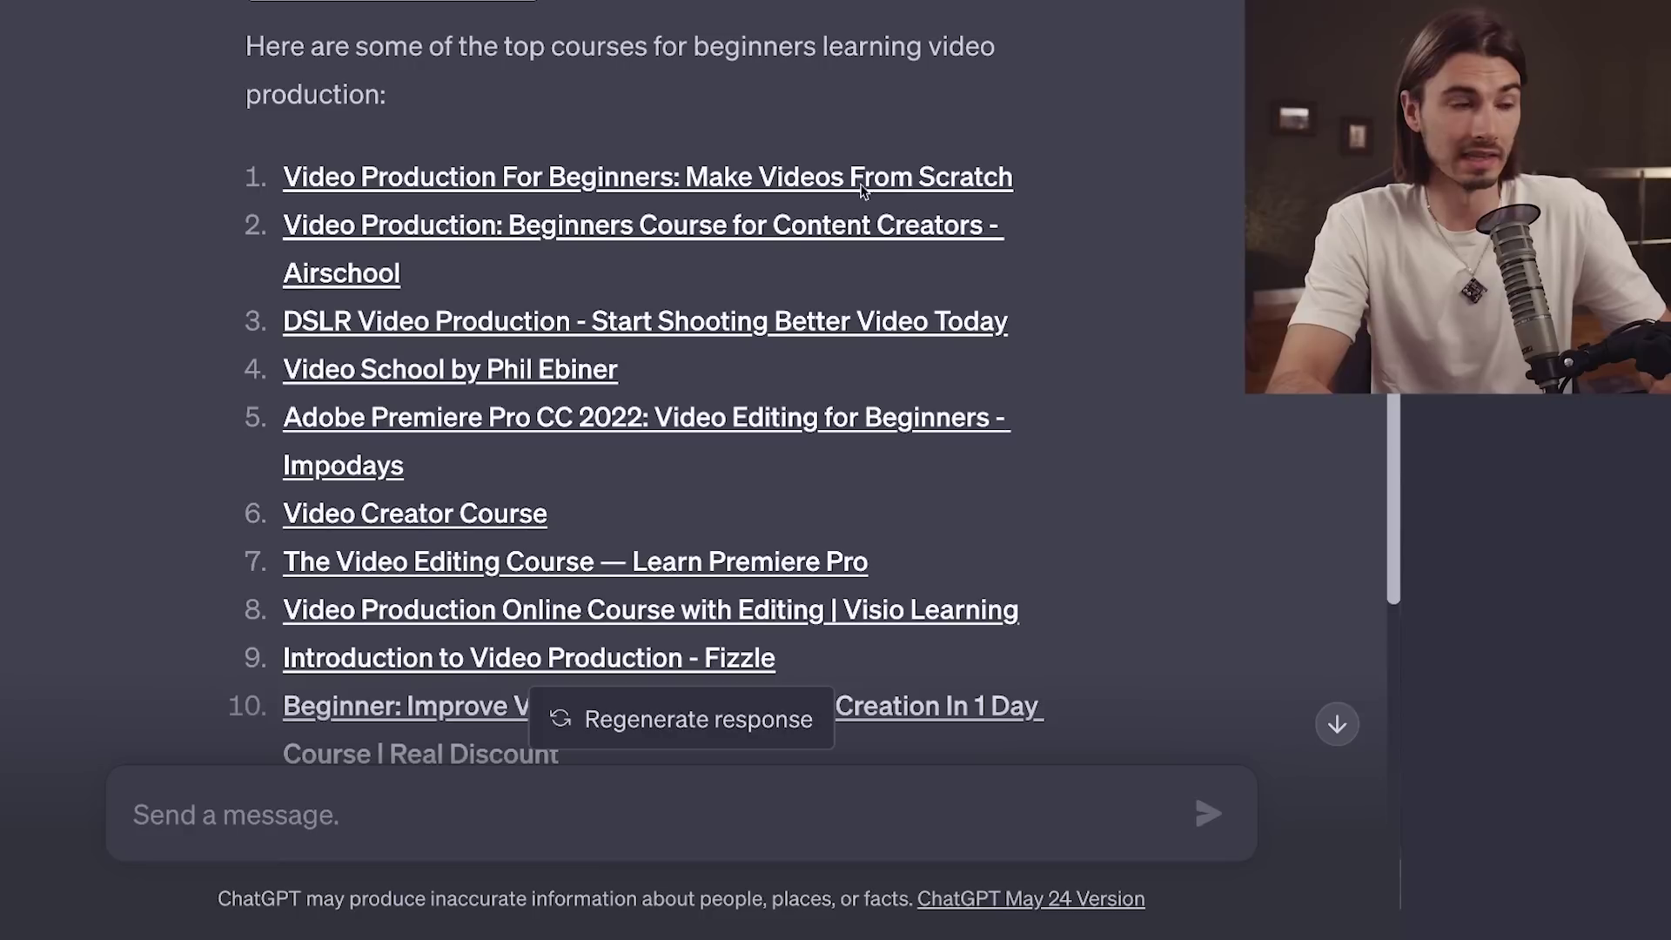
scroll(555, 529, "down", 1)
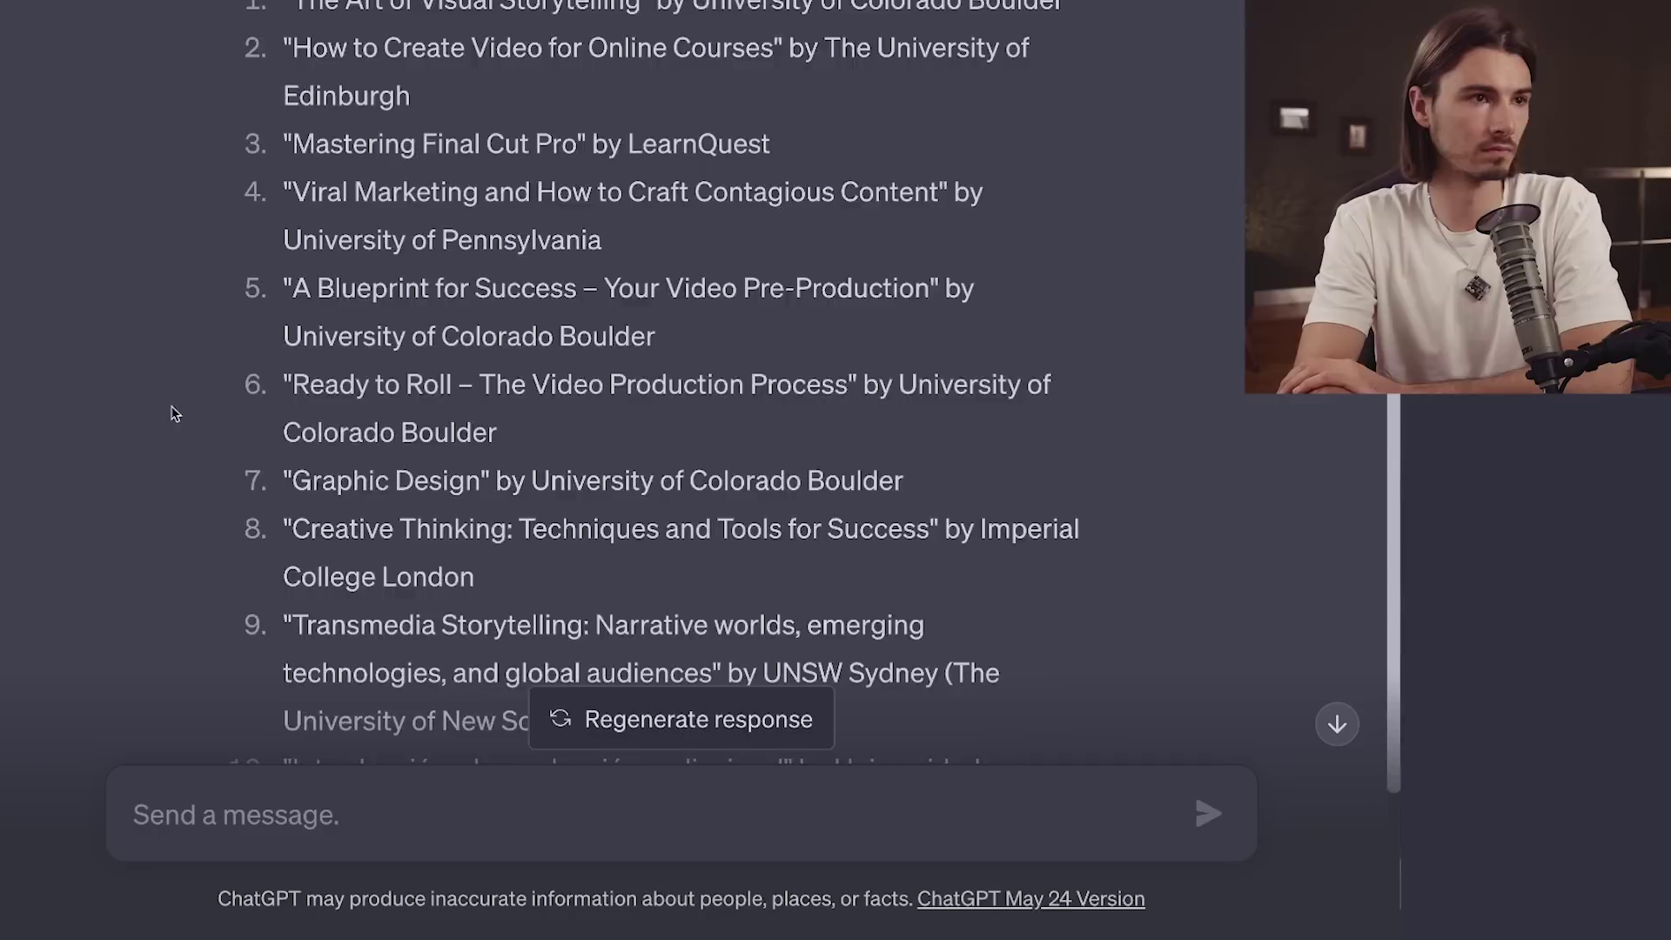
scroll(289, 132, "up", 2)
scroll(317, 407, "down", 5)
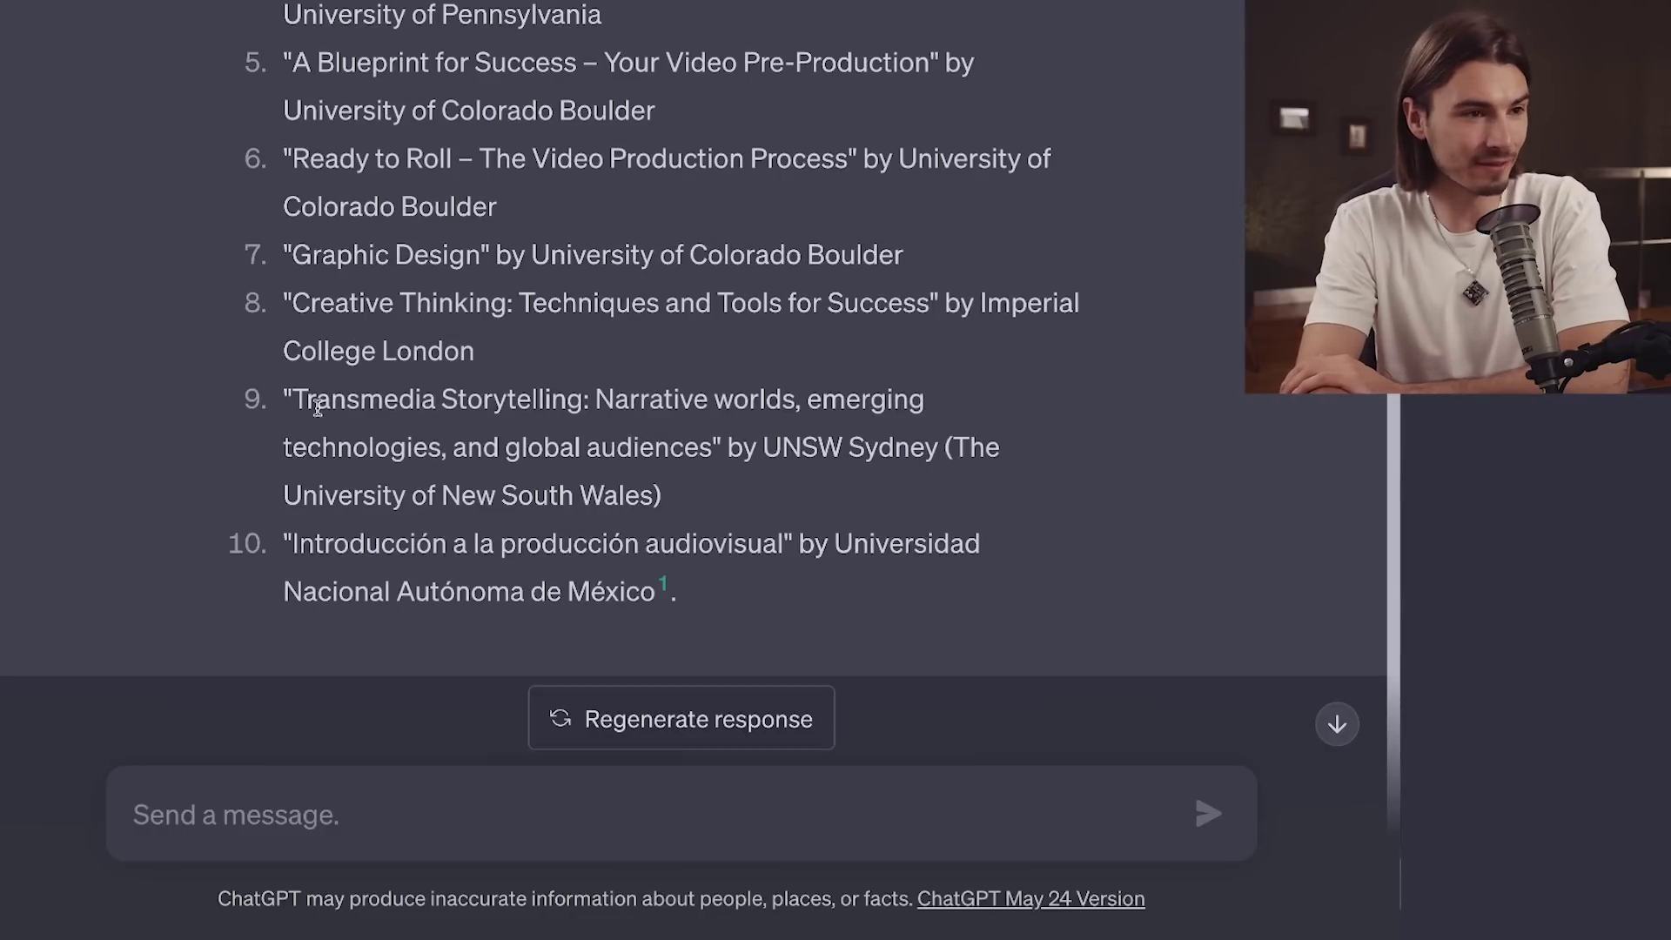
scroll(358, 373, "up", 8)
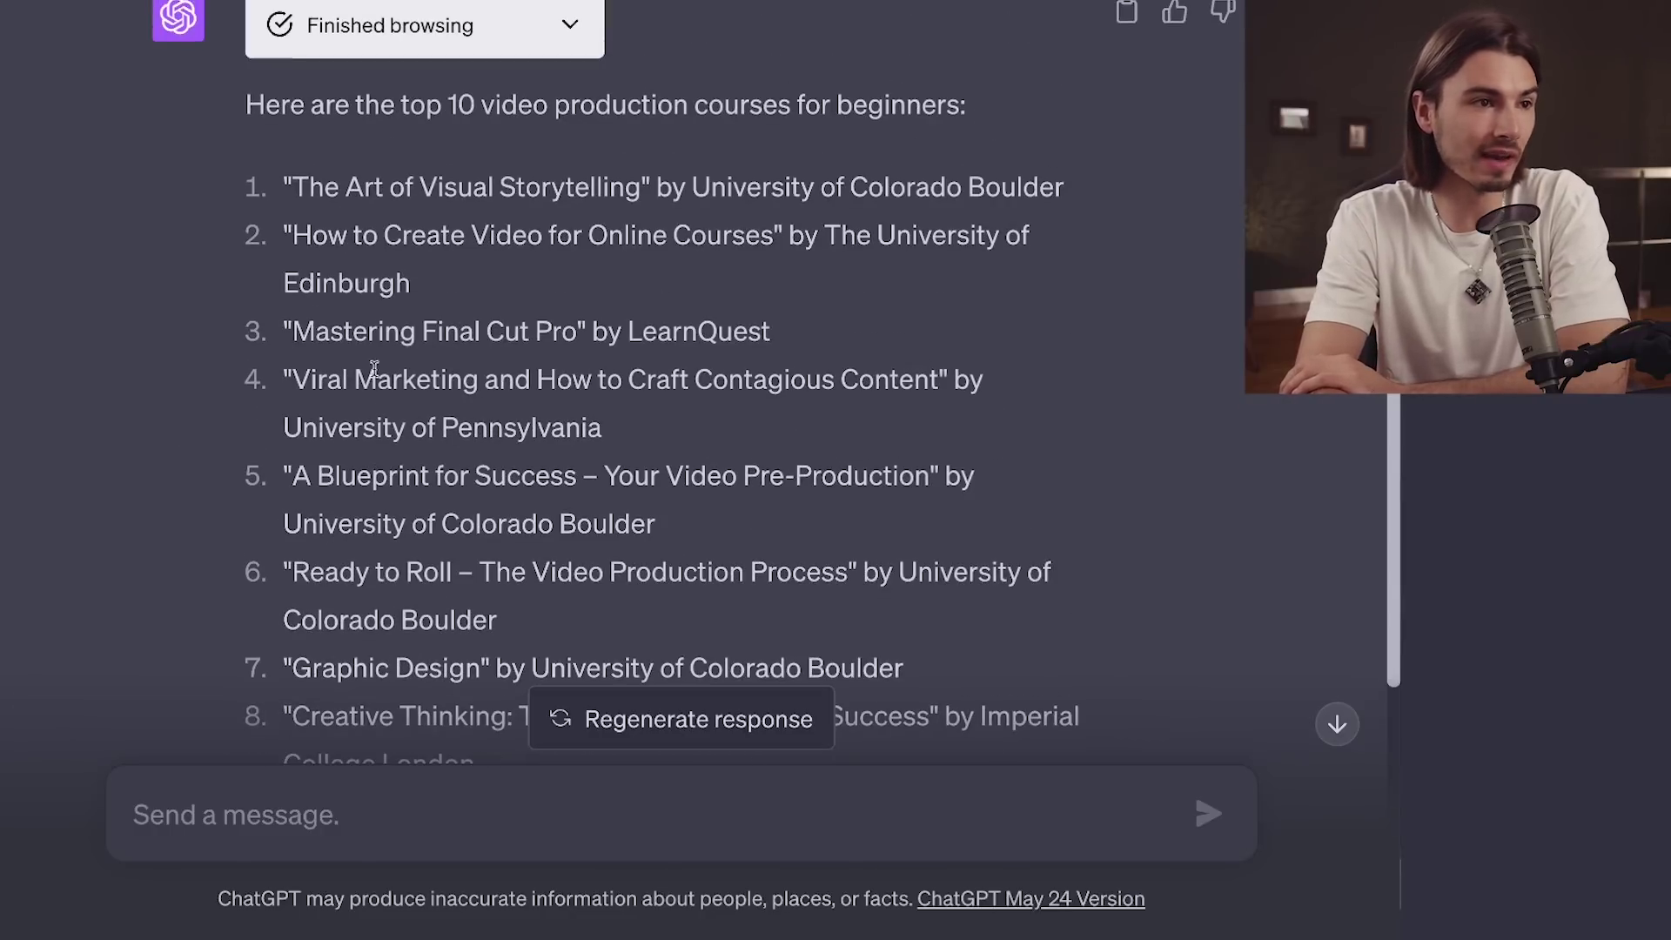
left_click(435, 289)
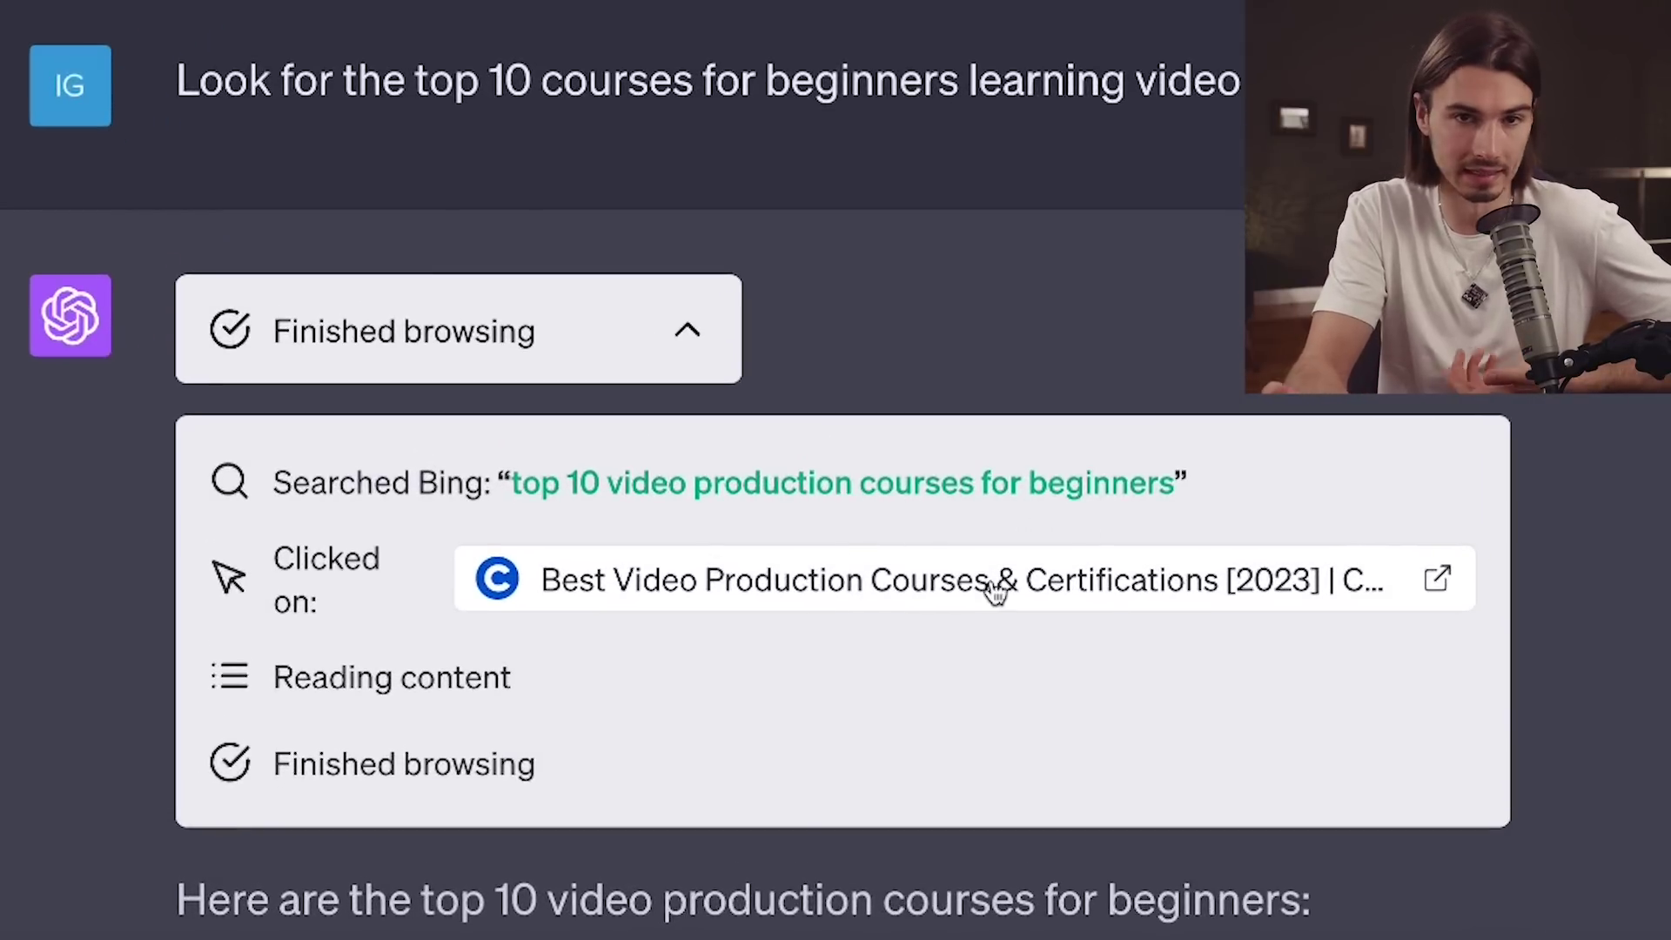
scroll(862, 561, "down", 10)
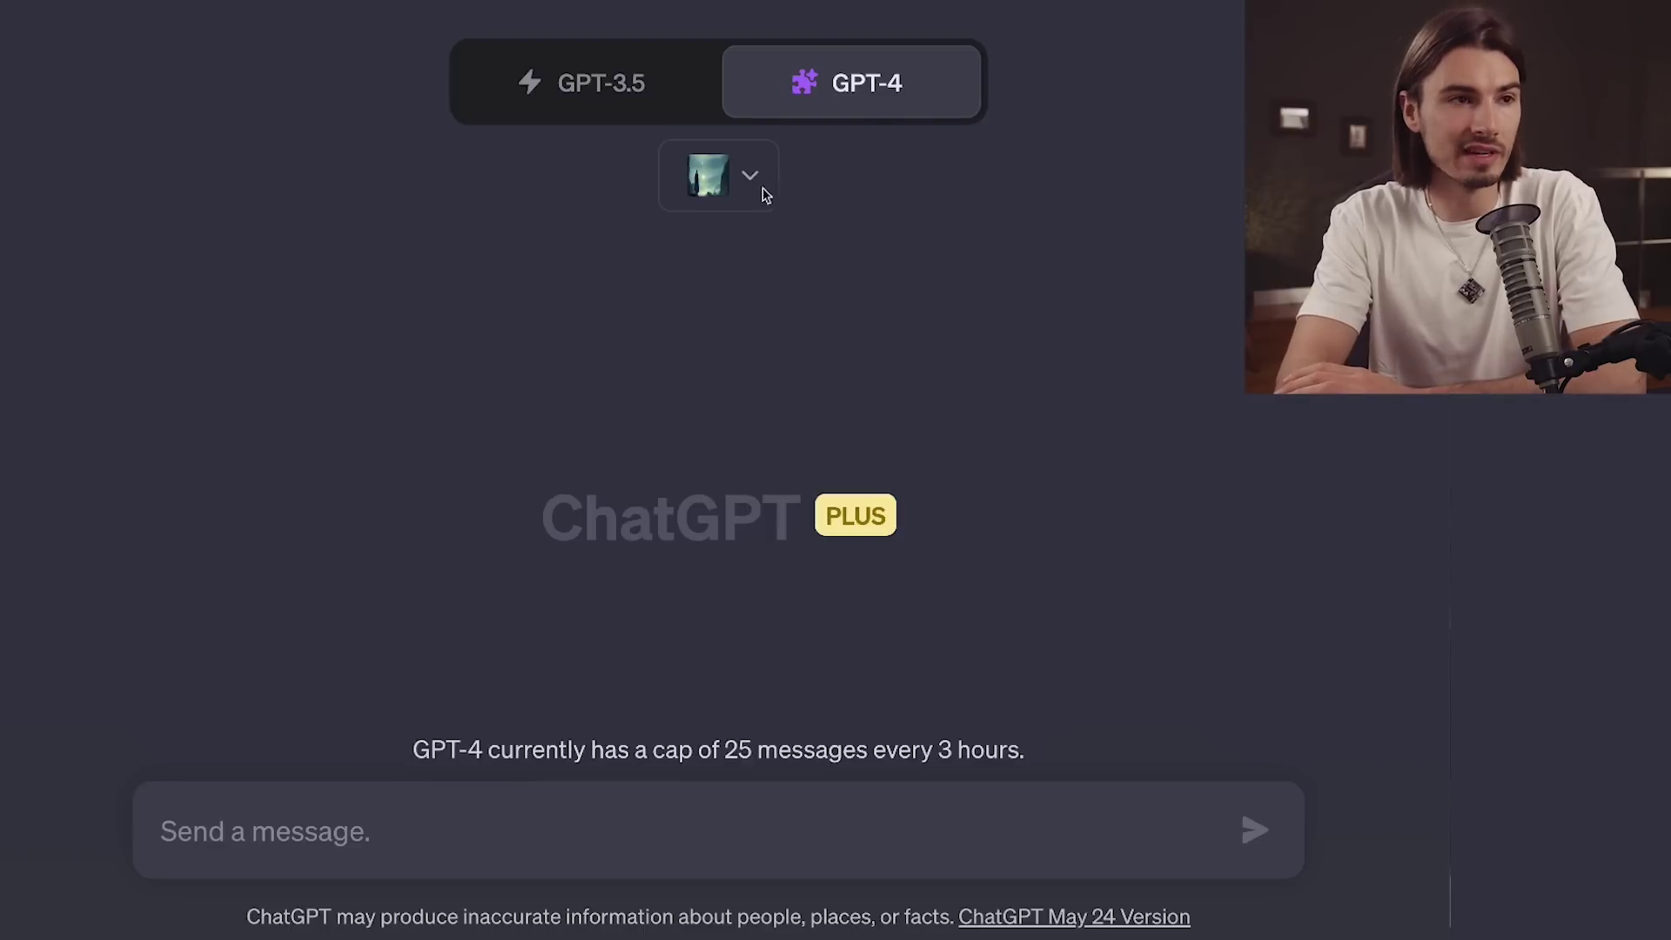
Step: Enable the Wolfram plugin and disable Metaphor in the GPT-4 plugin list
left_click(766, 195)
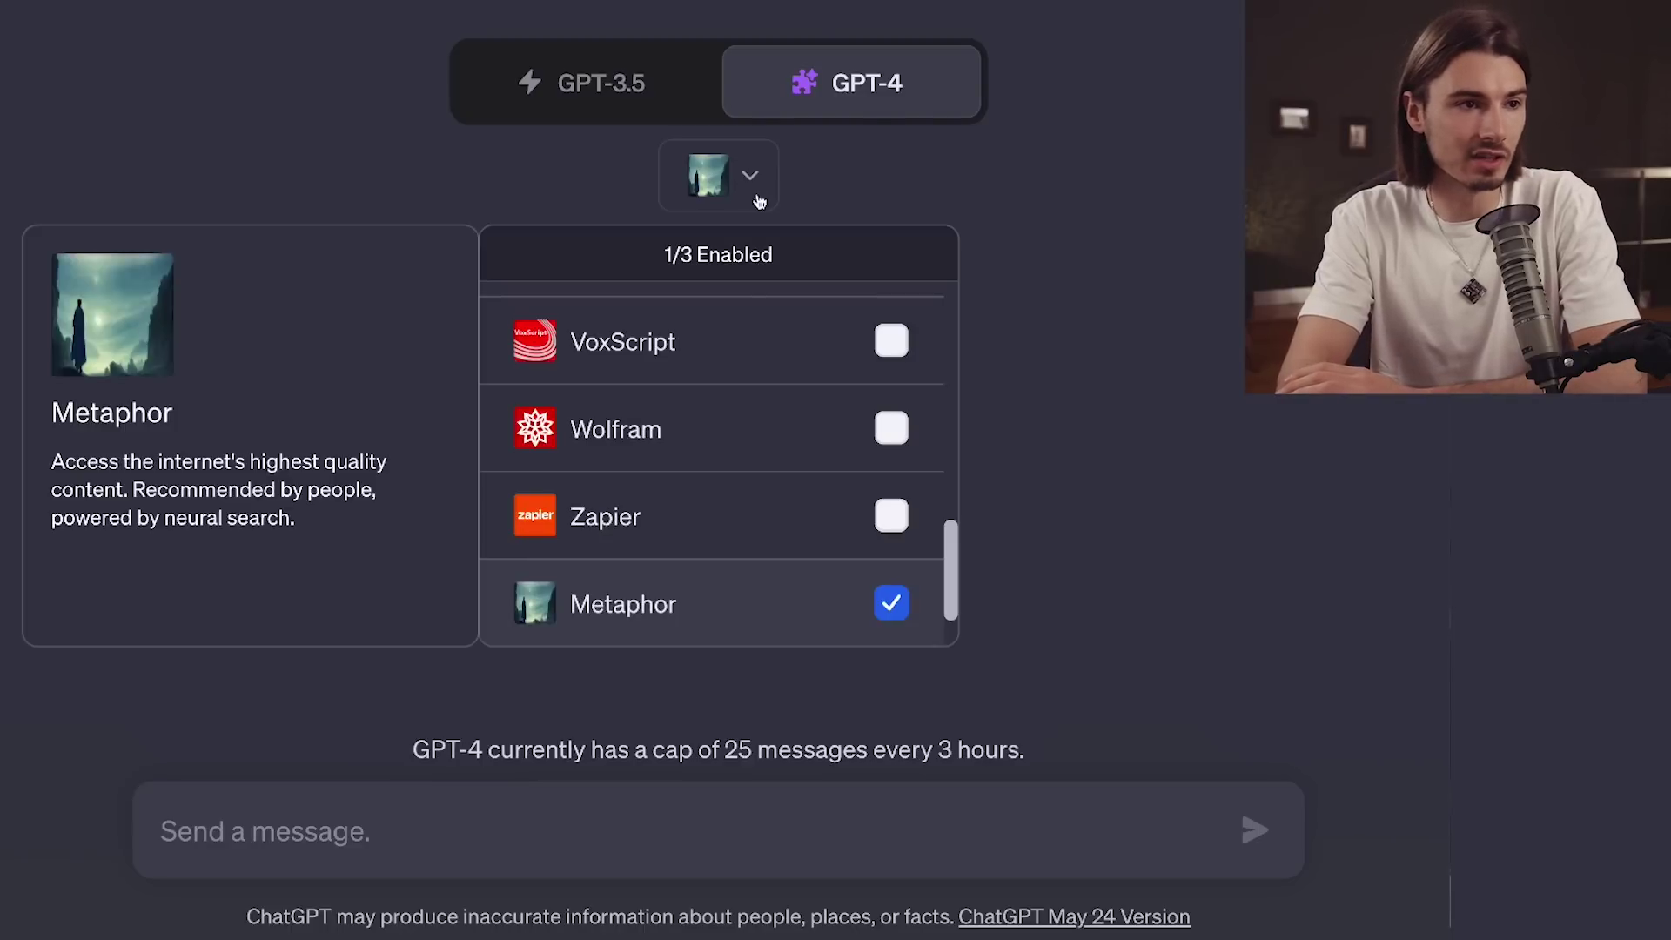
left_click(672, 426)
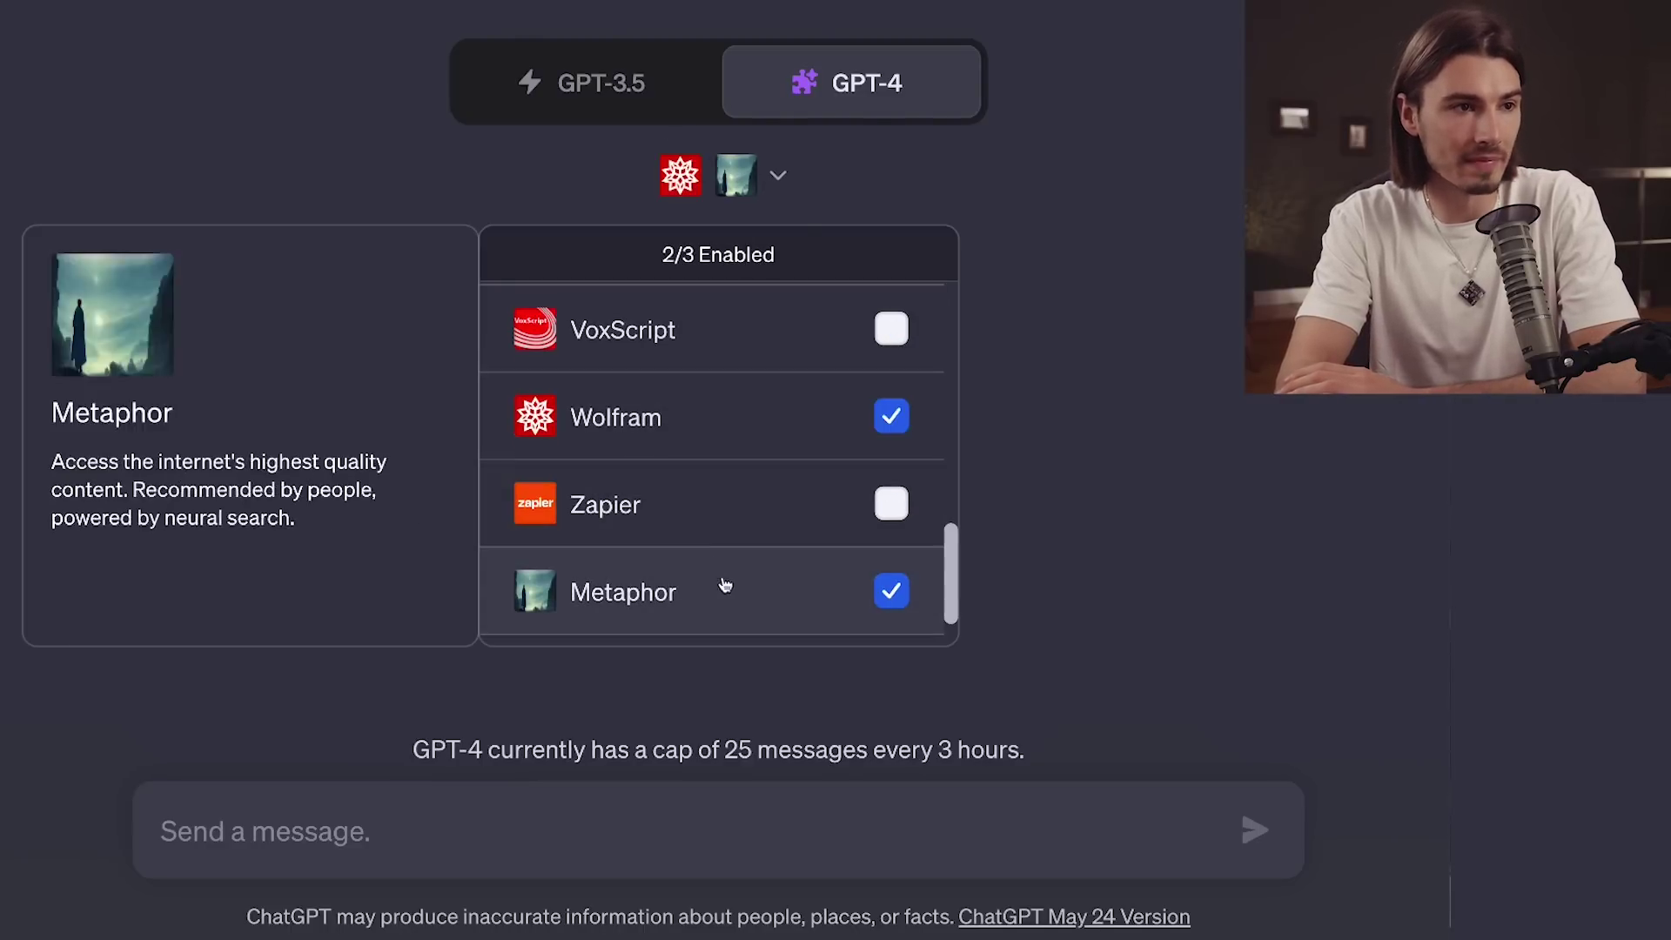
scroll(802, 432, "down", 1)
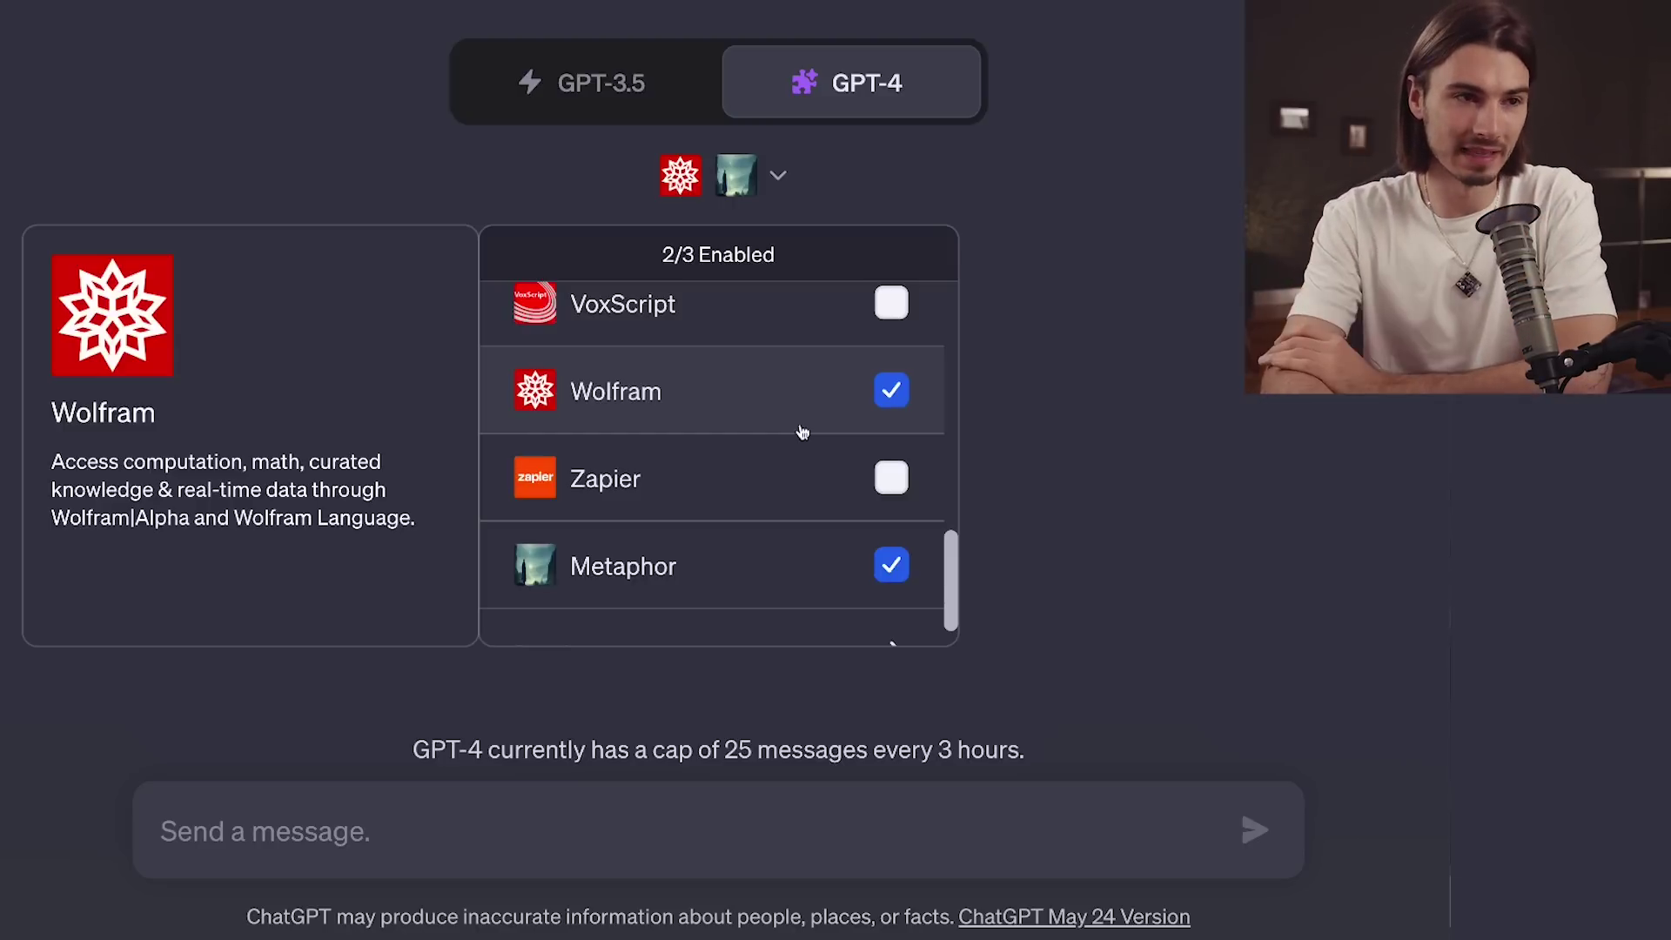
scroll(802, 432, "down", 1)
left_click(890, 558)
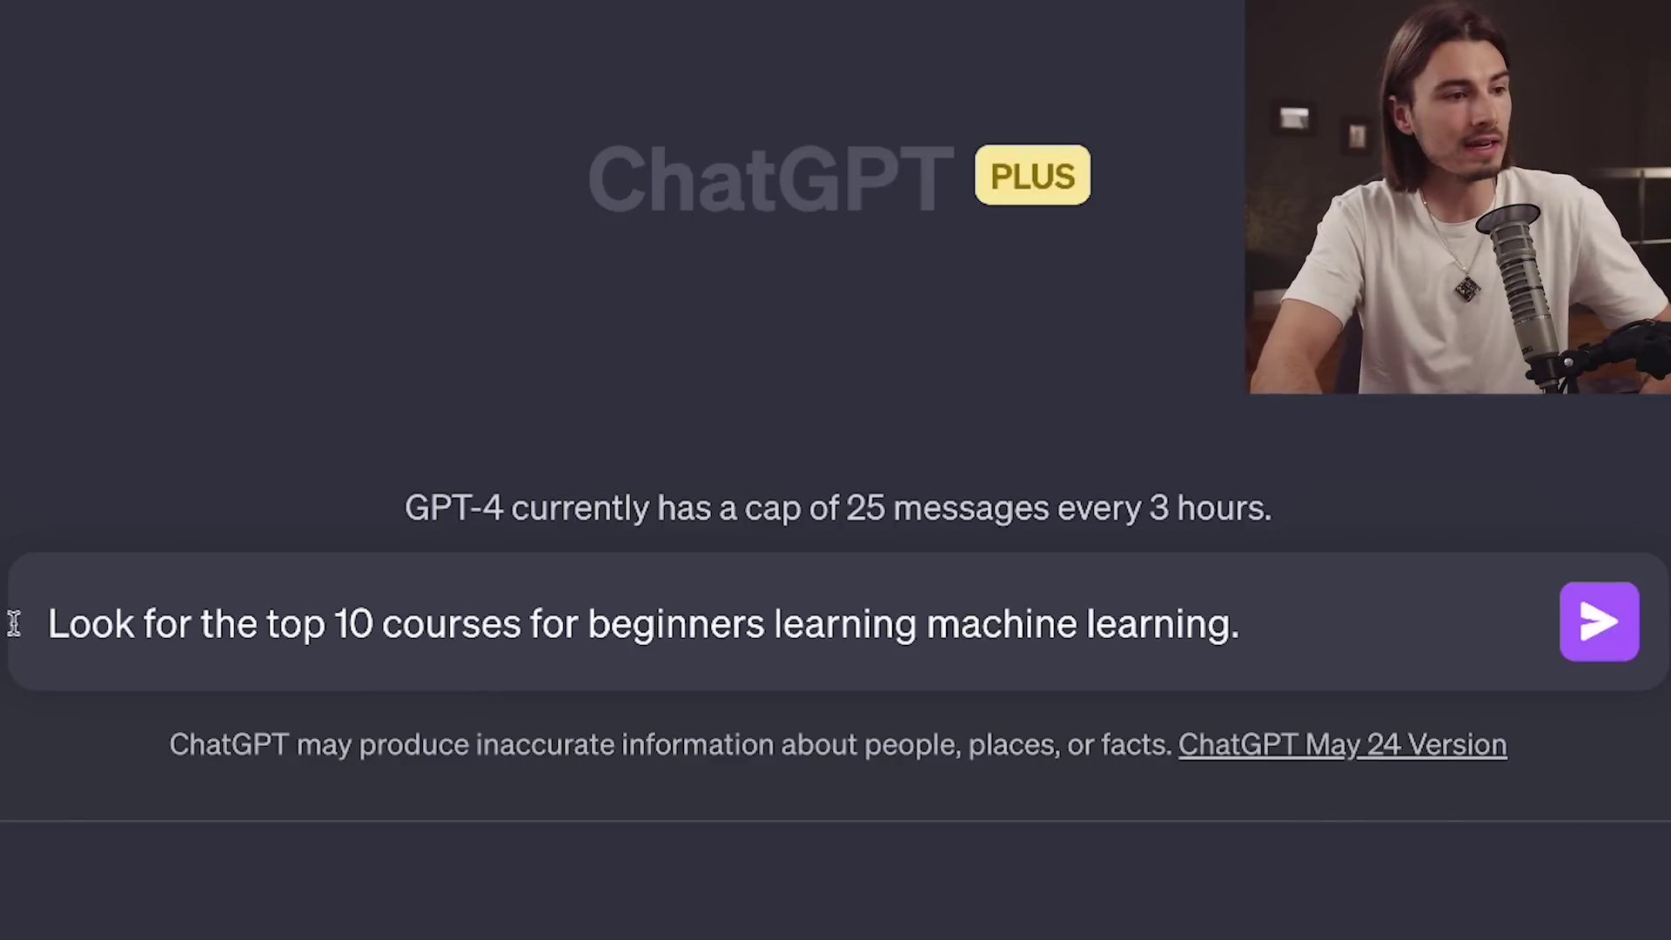
Step: Highlight the machine learning course request text in the message box
left_click_drag(67, 623, 344, 618)
left_click_drag(570, 618, 868, 634)
left_click_drag(1286, 644, 799, 633)
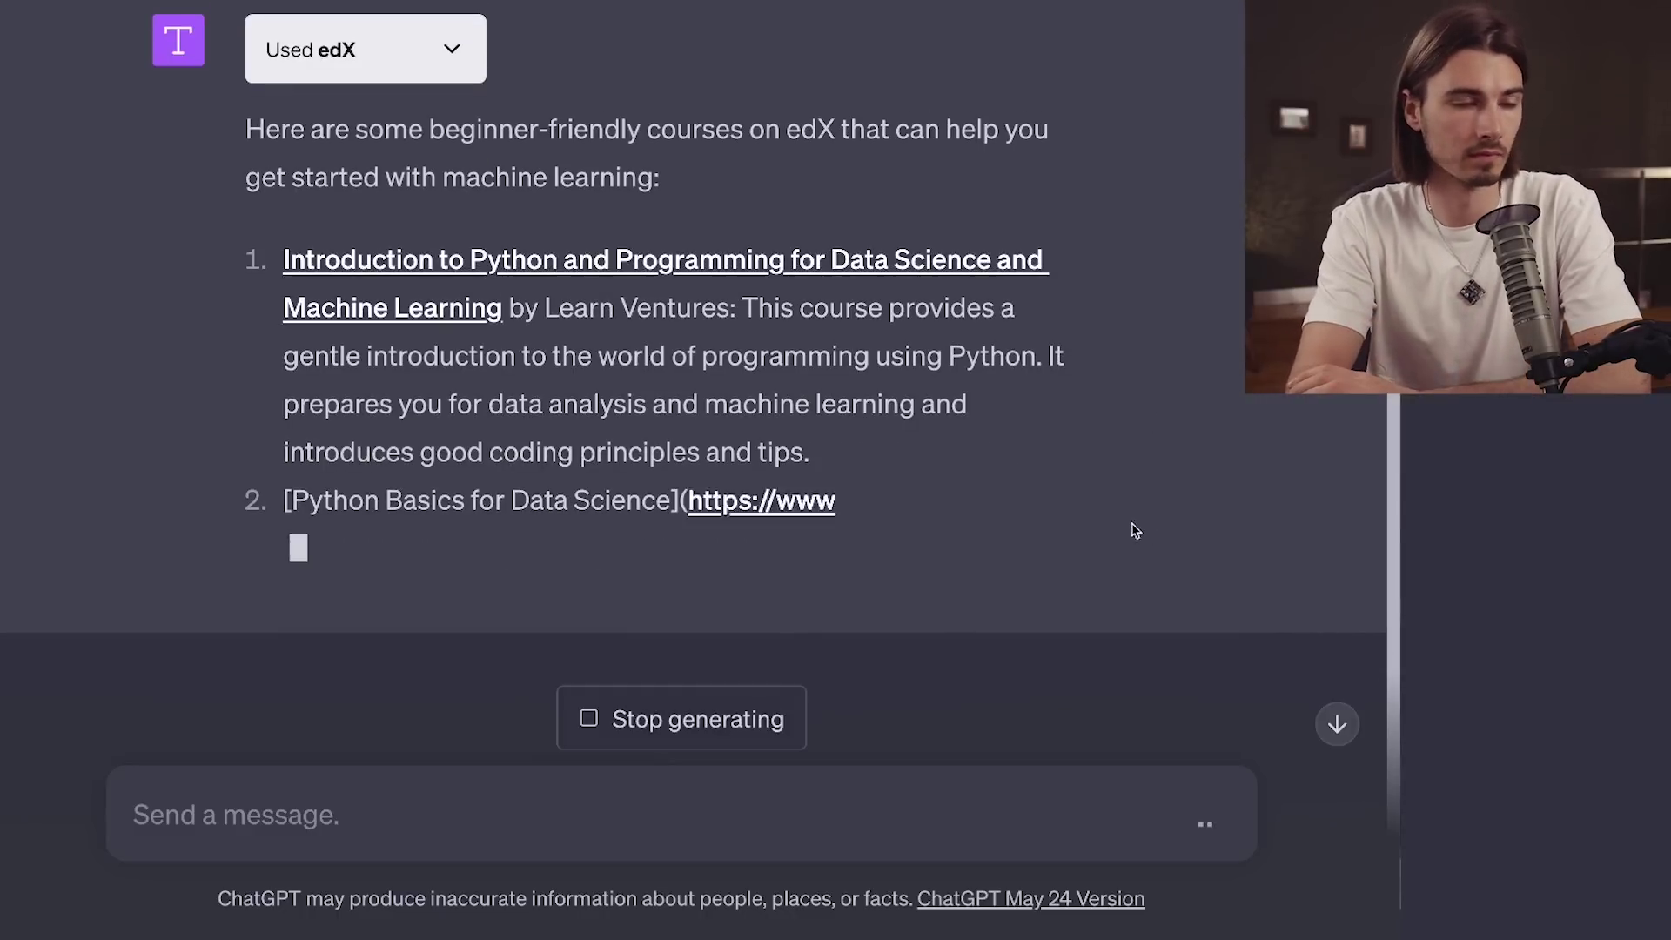
Step: Open the 'Introduction to Python and Programming…' edX page and scroll to its Enroll card
left_click(489, 259)
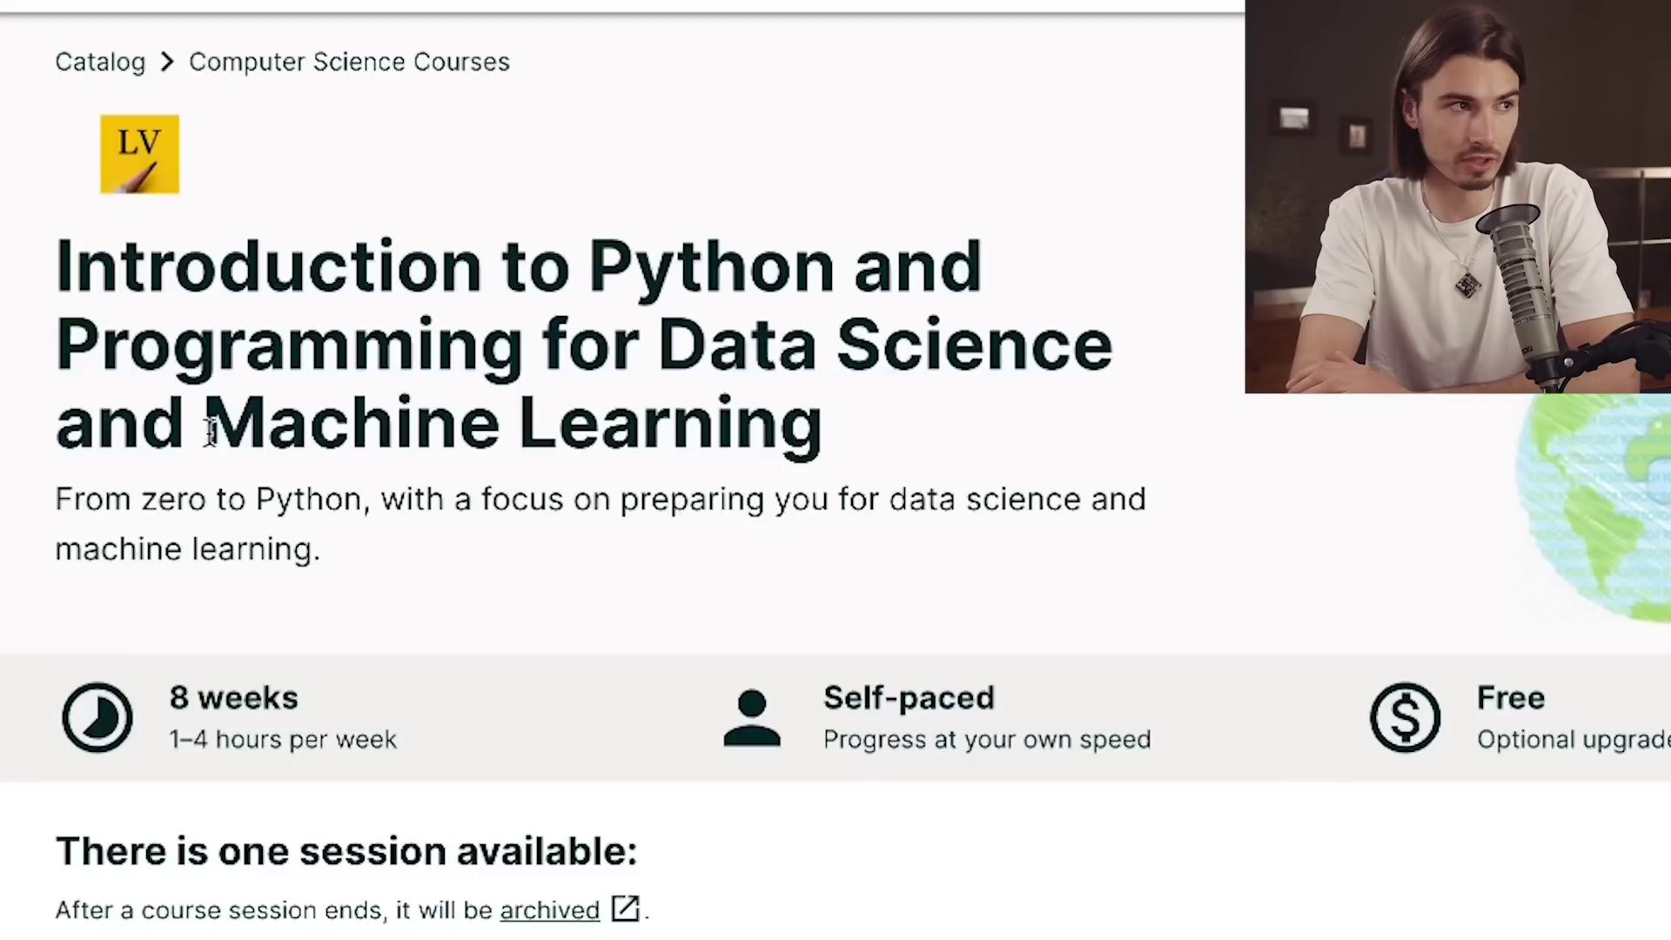
scroll(347, 656, "down", 5)
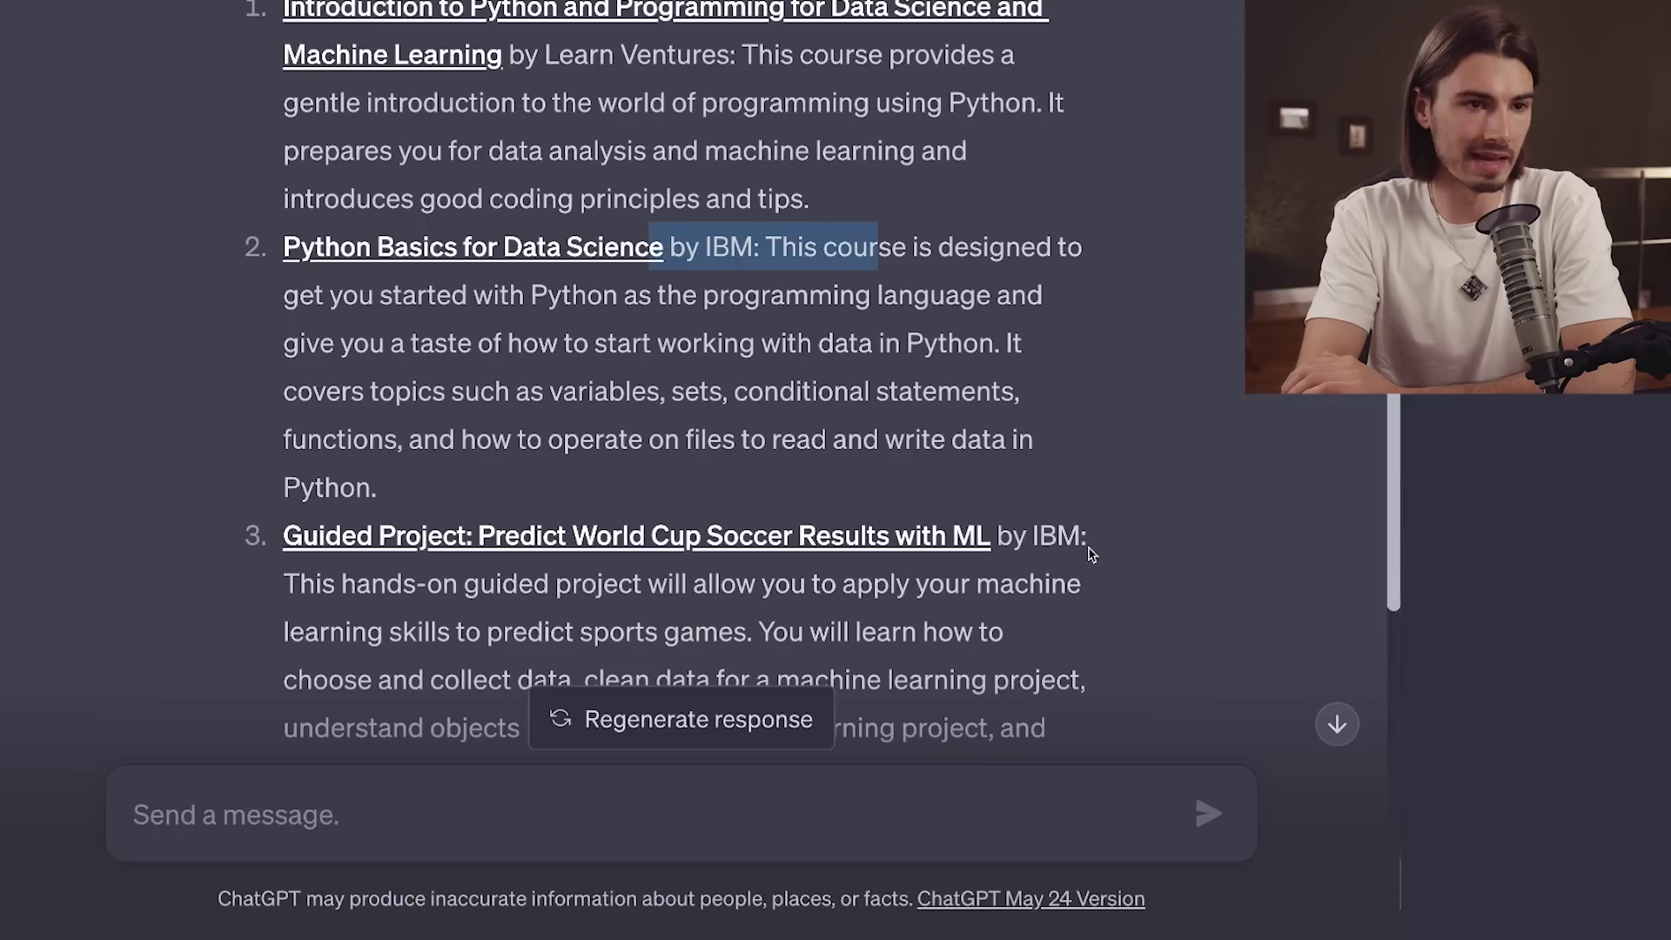
scroll(1131, 610, "down", 6)
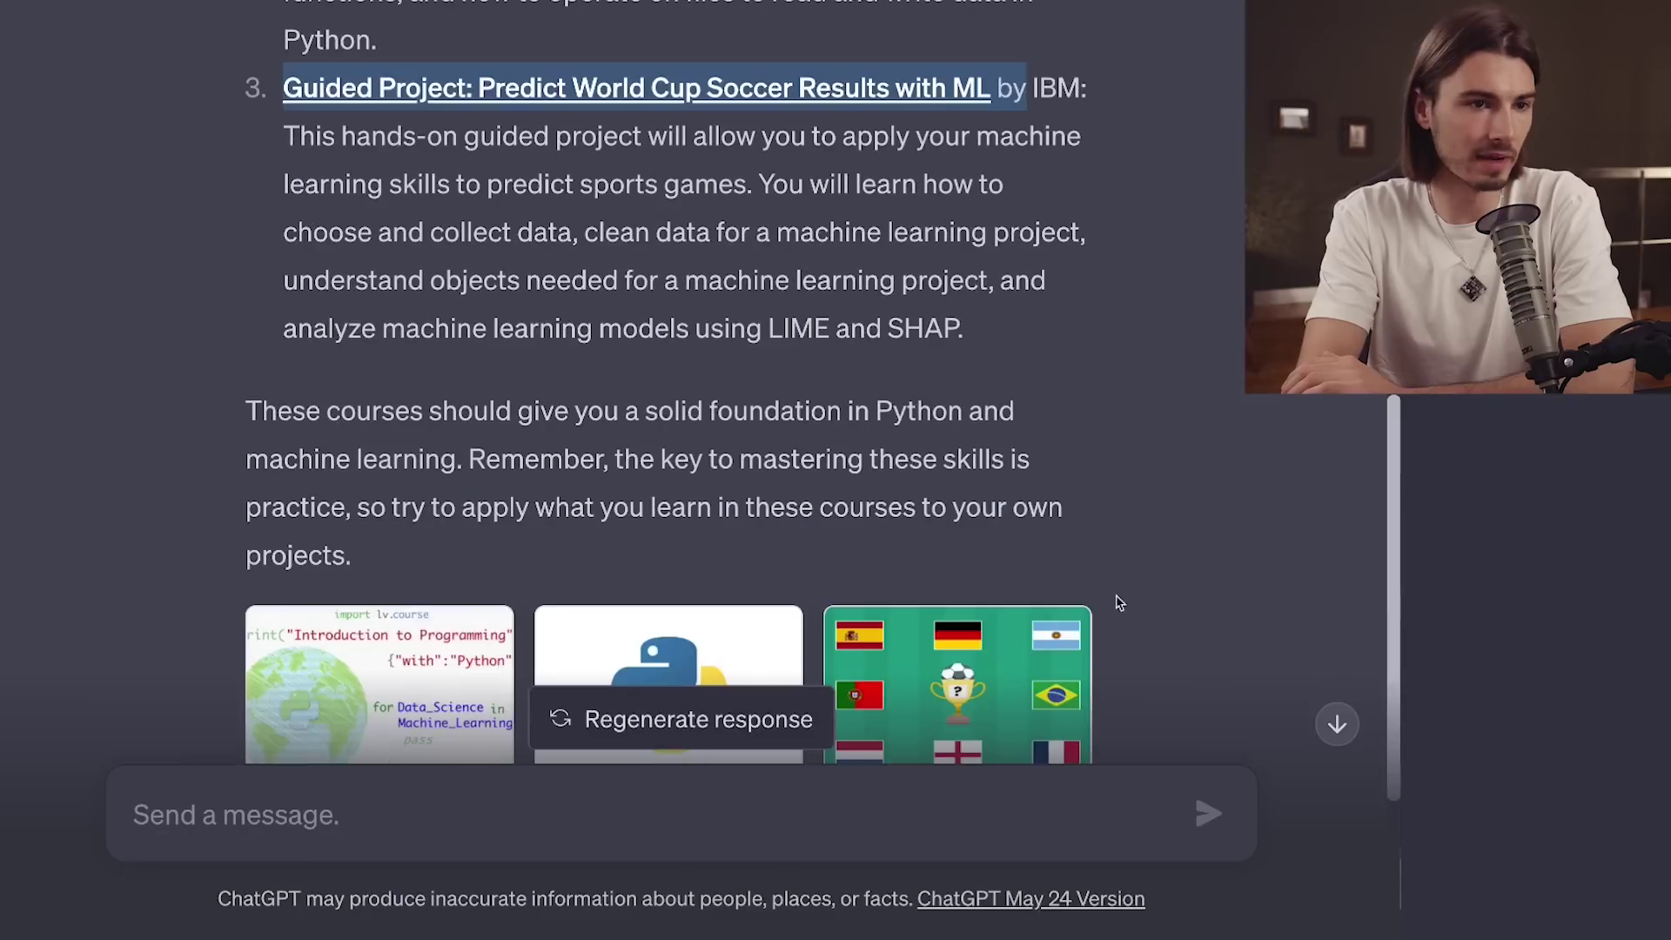
Step: Send the '3 more' request for additional machine learning courses
type("e")
key("Return")
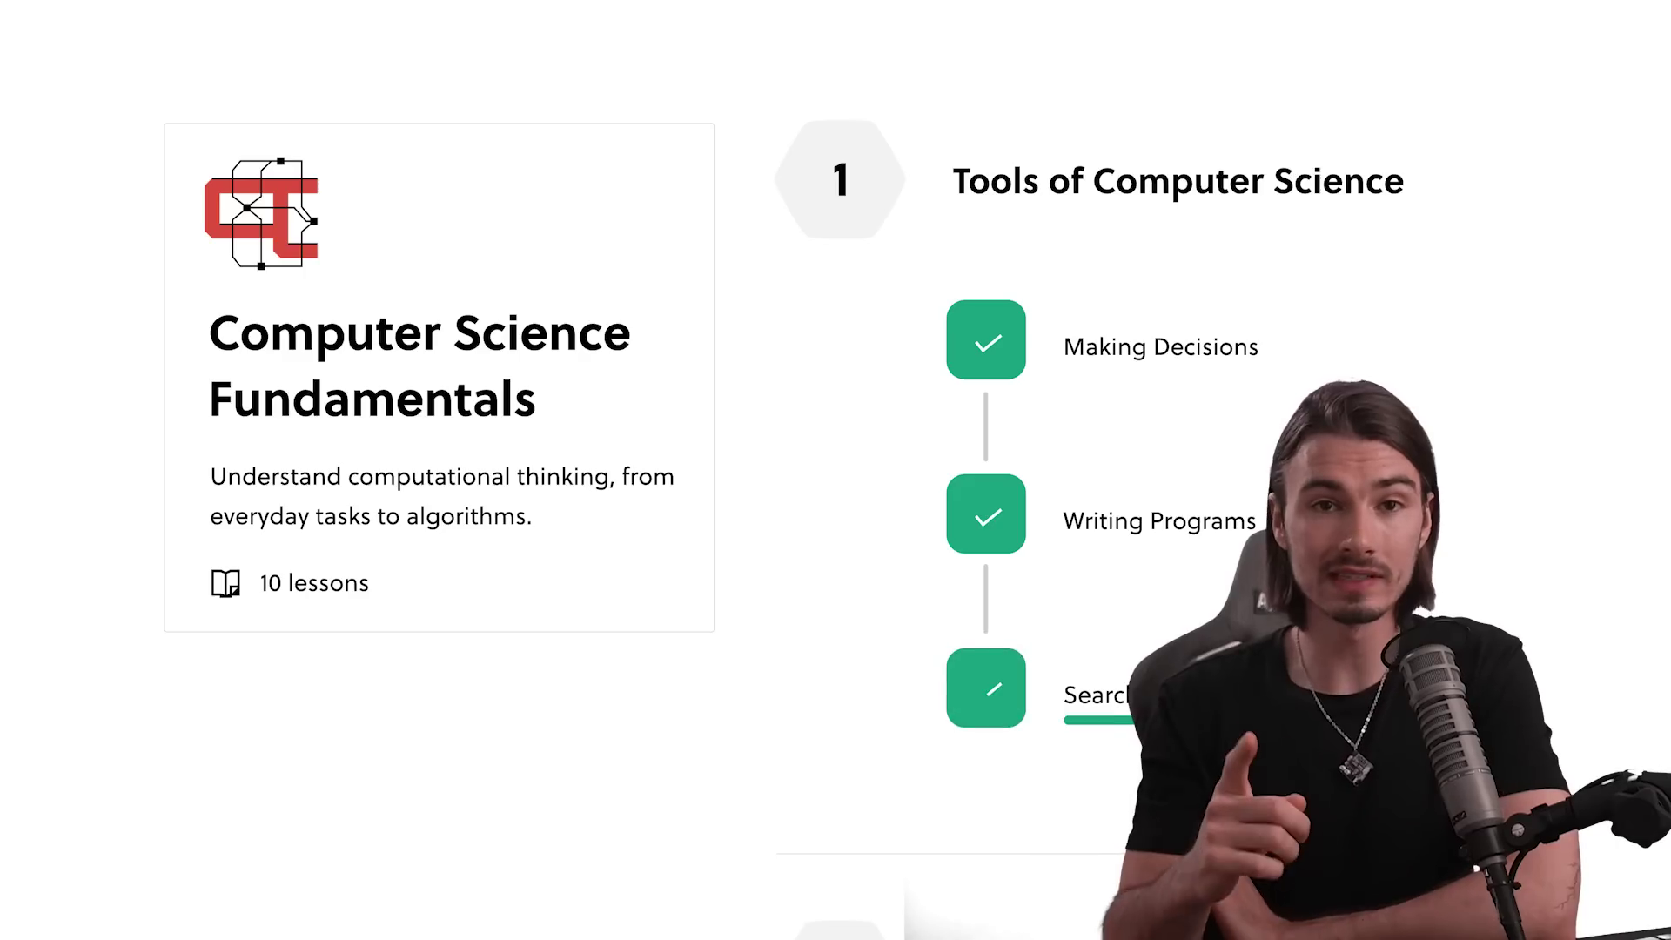
Step: Draw a diagonal line on the neural-net grid and pick the 0.15 quiz answer
scroll(1100, 556, "down", 10)
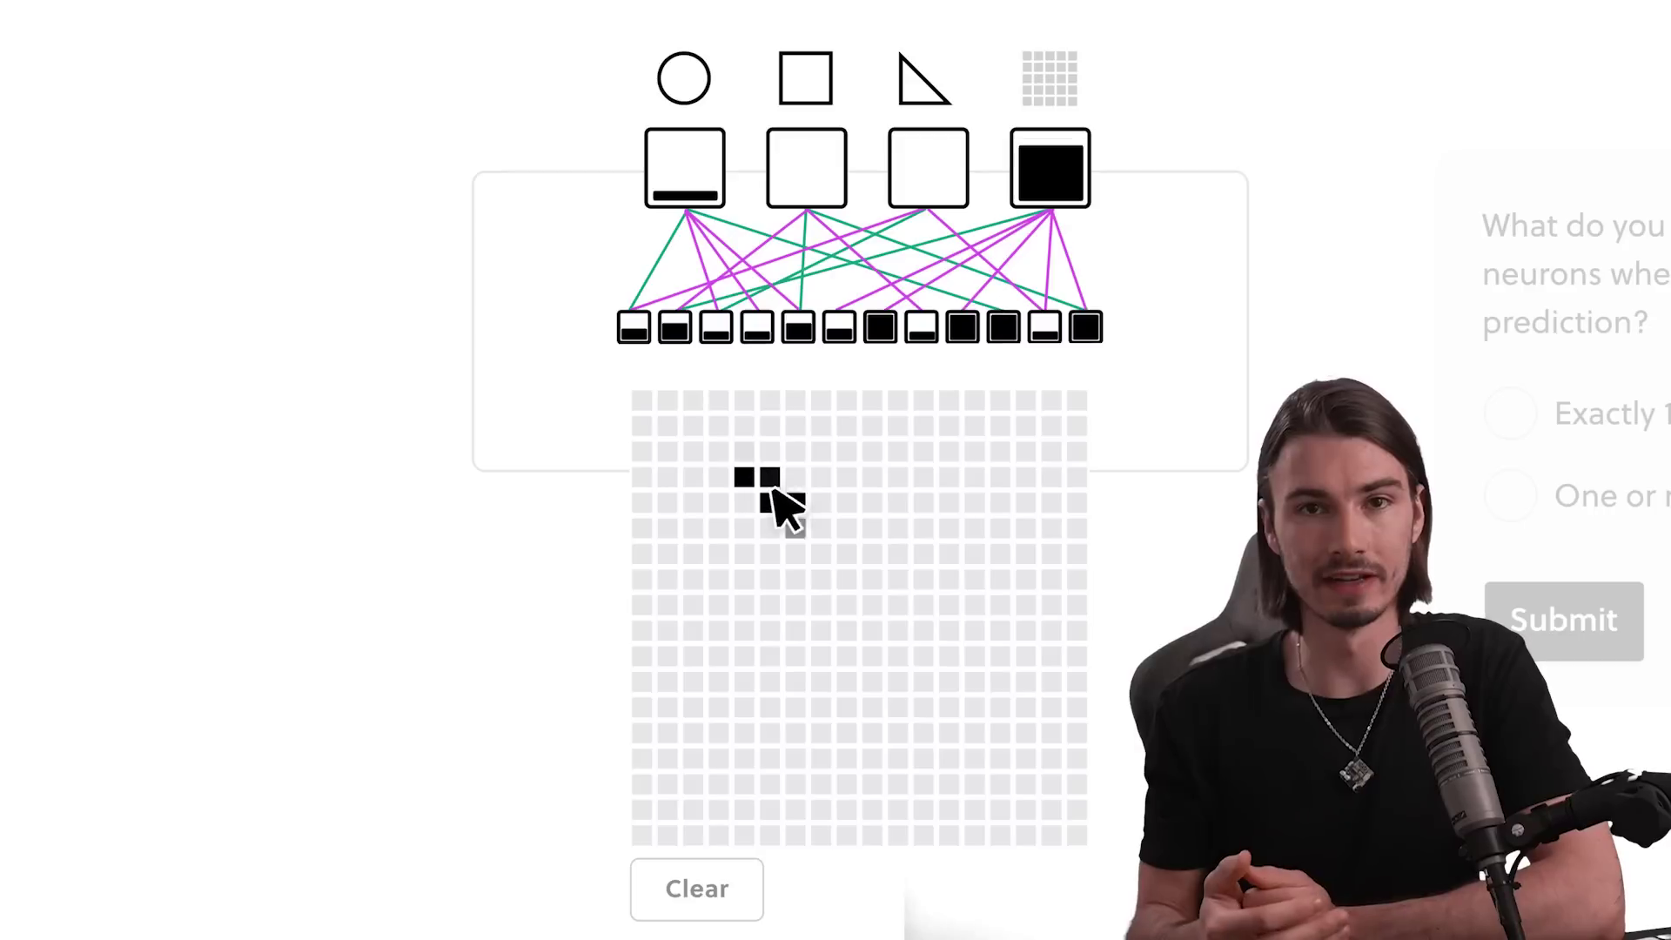
left_click_drag(788, 505, 1036, 788)
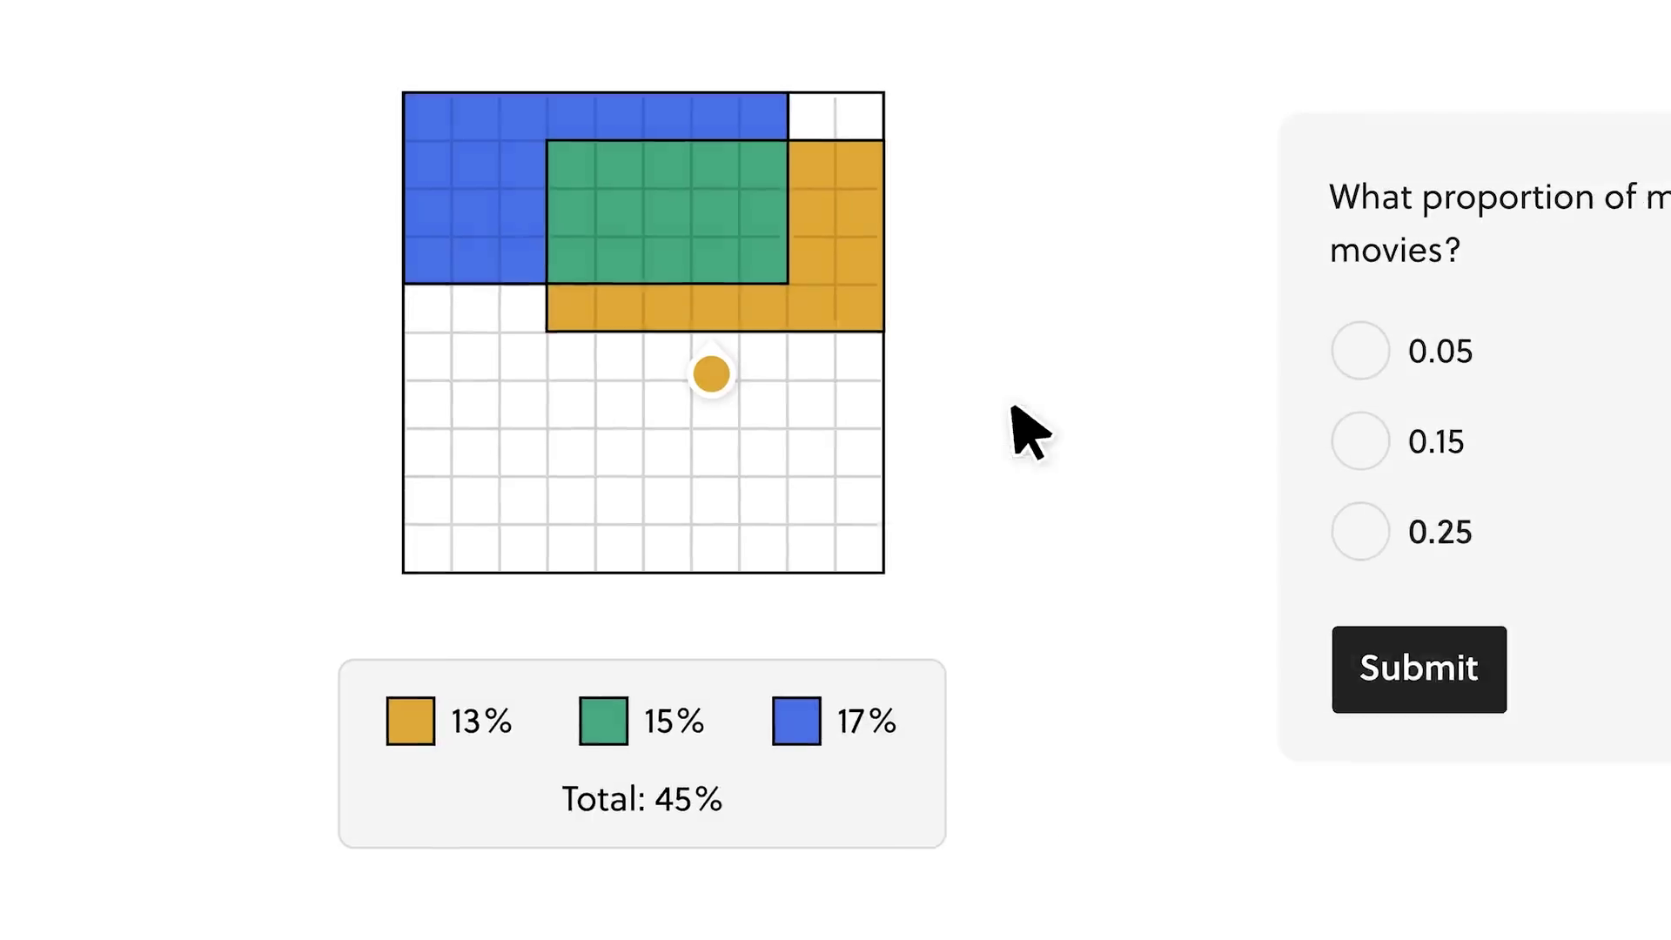
left_click(1535, 470)
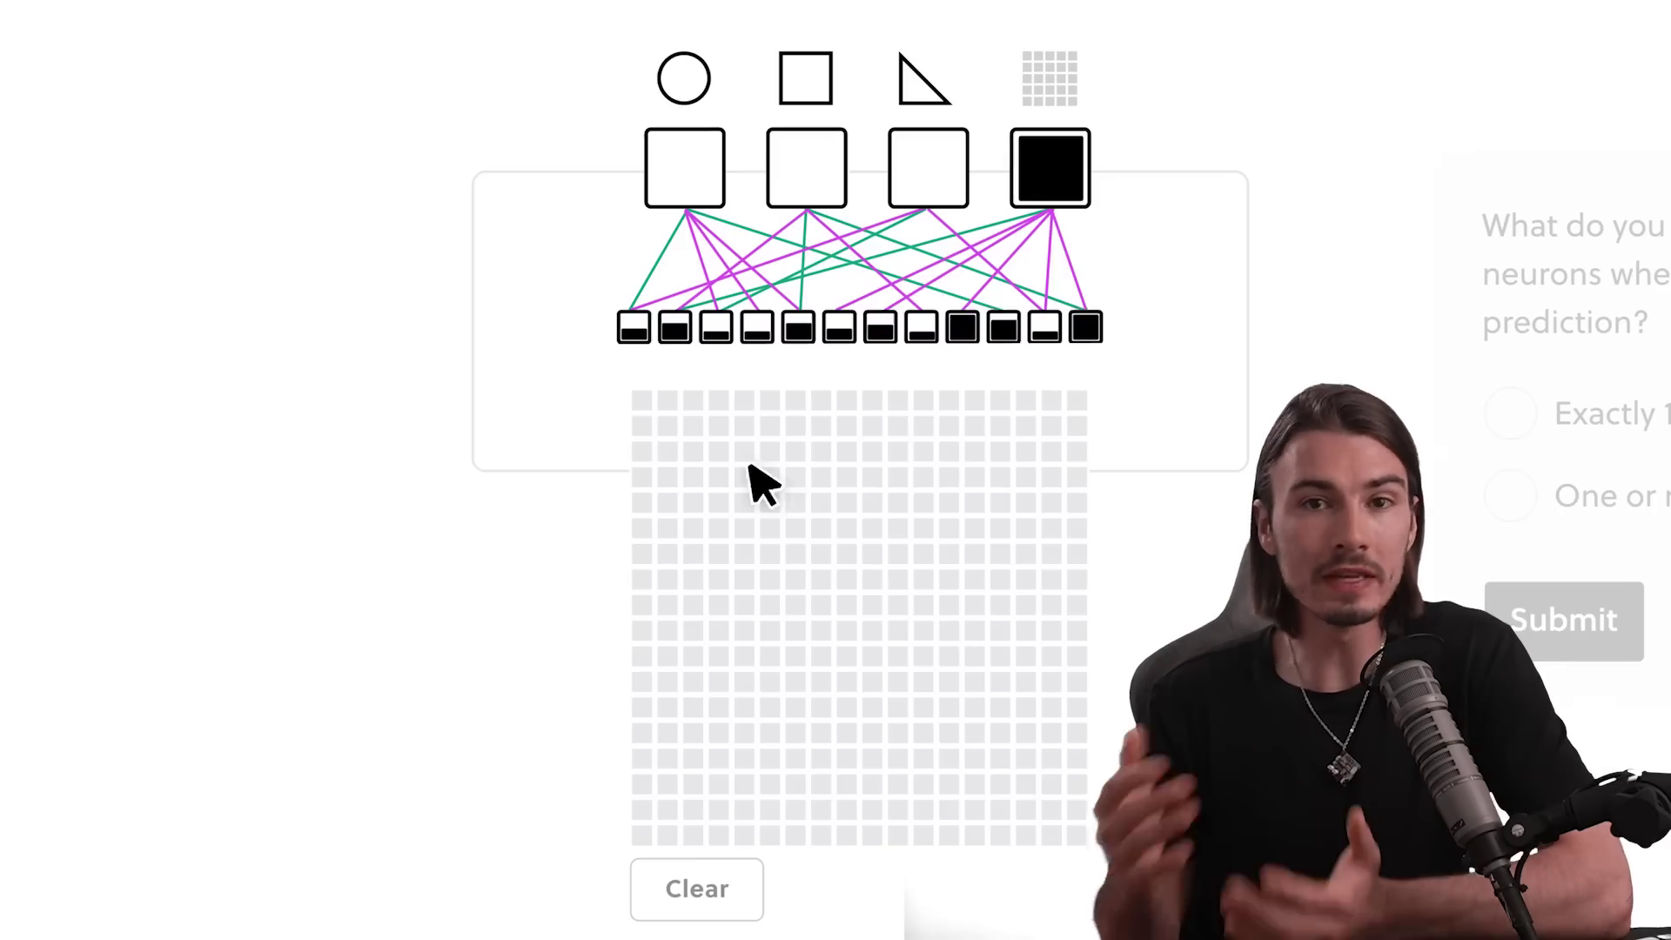
Step: Submit 'One or more HL neurons are activated', then raise b to fit the curve
mouse_move(750, 481)
left_mouse_down()
mouse_move(1027, 753)
mouse_move(735, 787)
mouse_move(727, 484)
left_mouse_up()
left_click(683, 556)
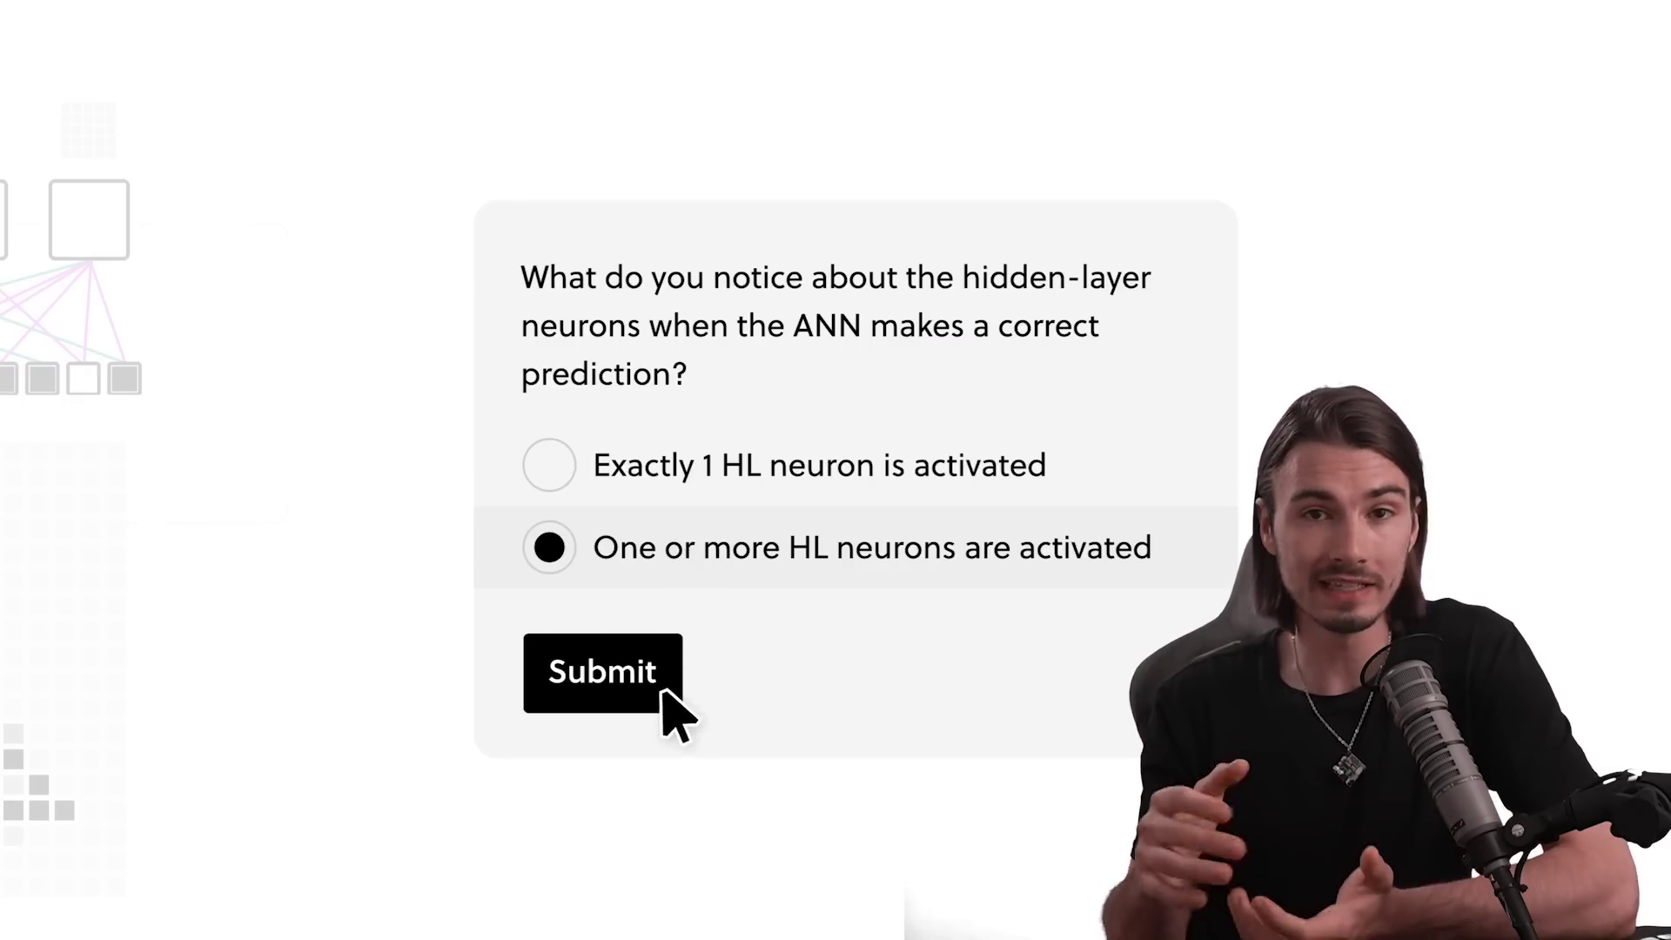
left_click(663, 691)
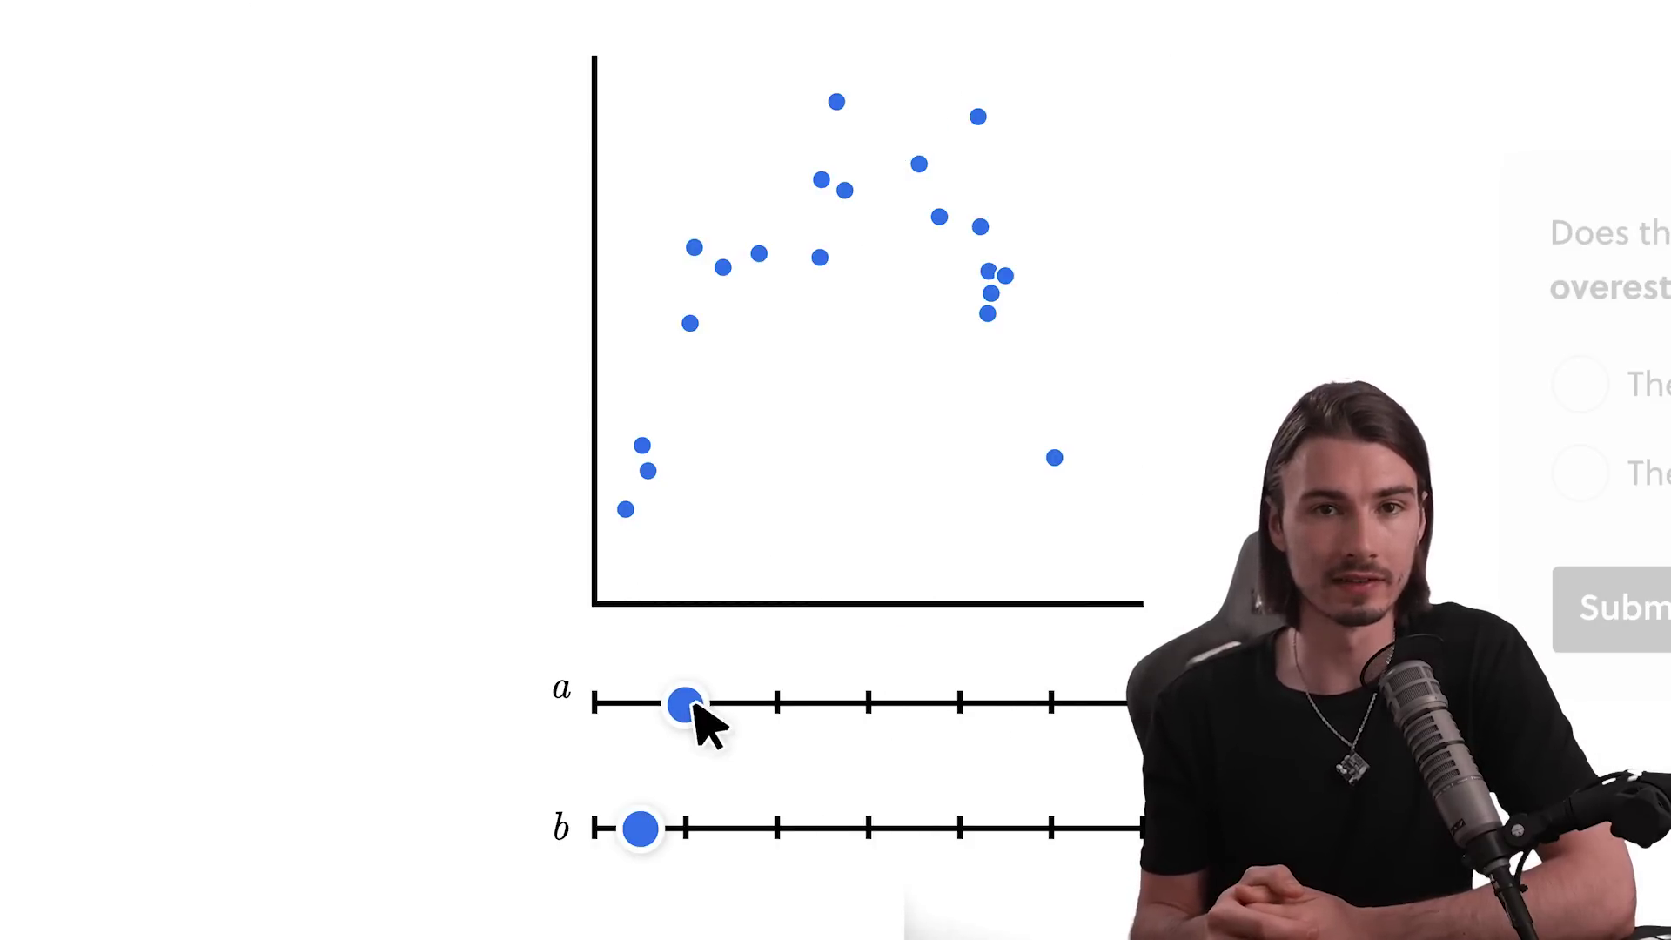
left_click_drag(643, 828, 982, 827)
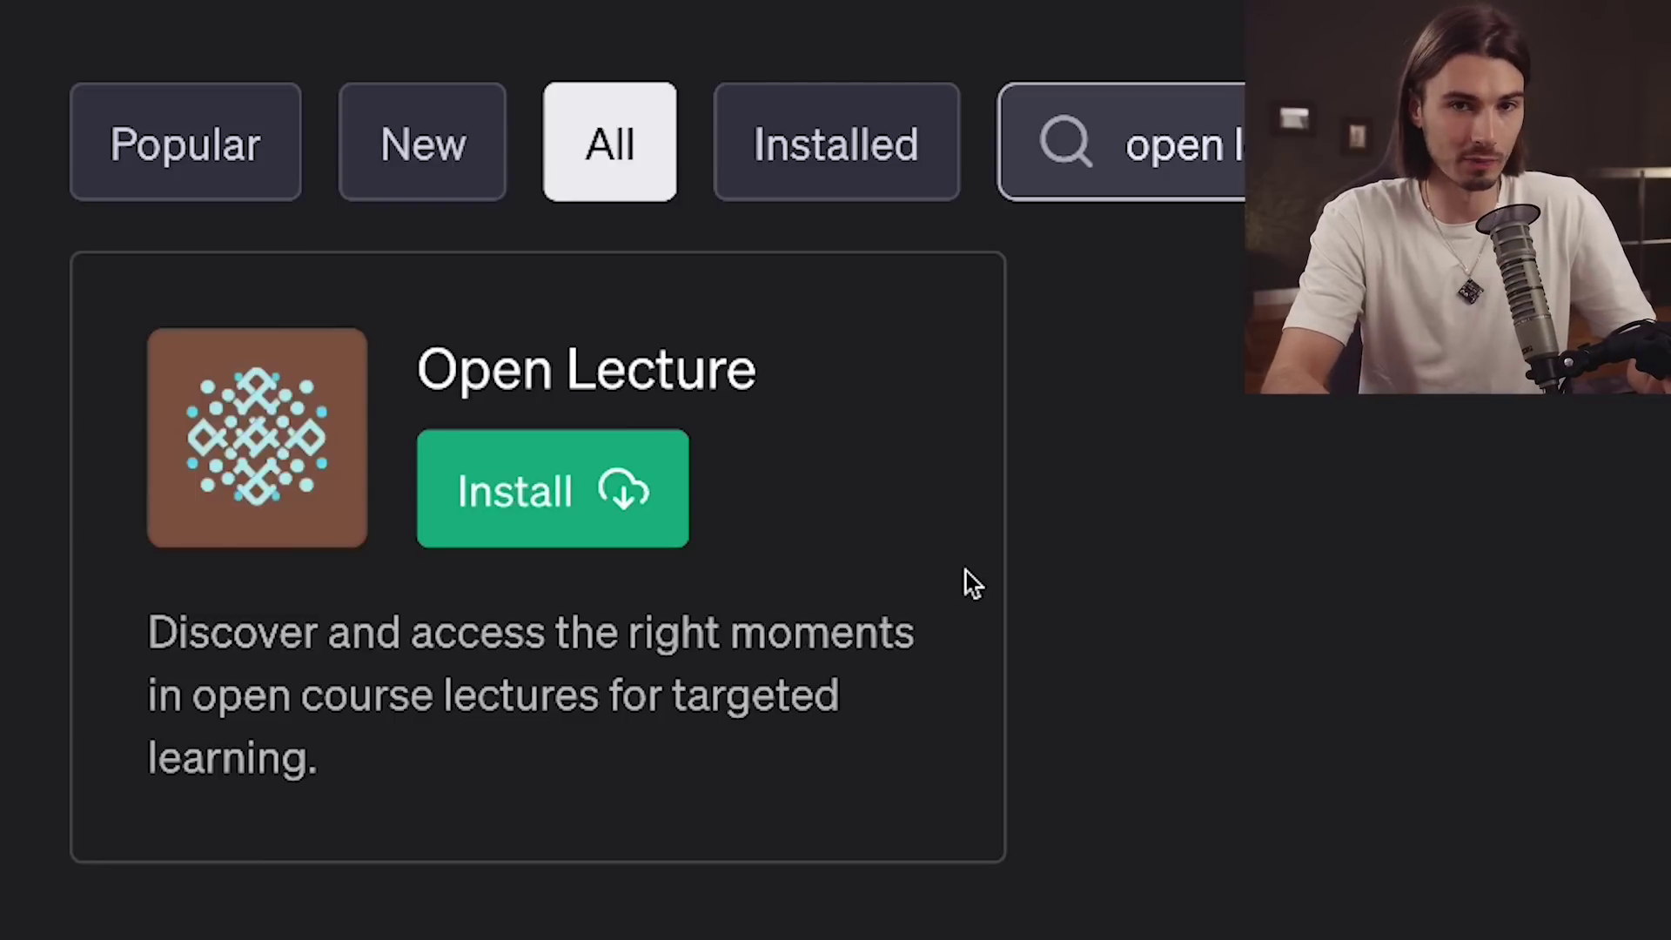
Step: Install the Open Lecture plugin from the store search results
left_click(626, 504)
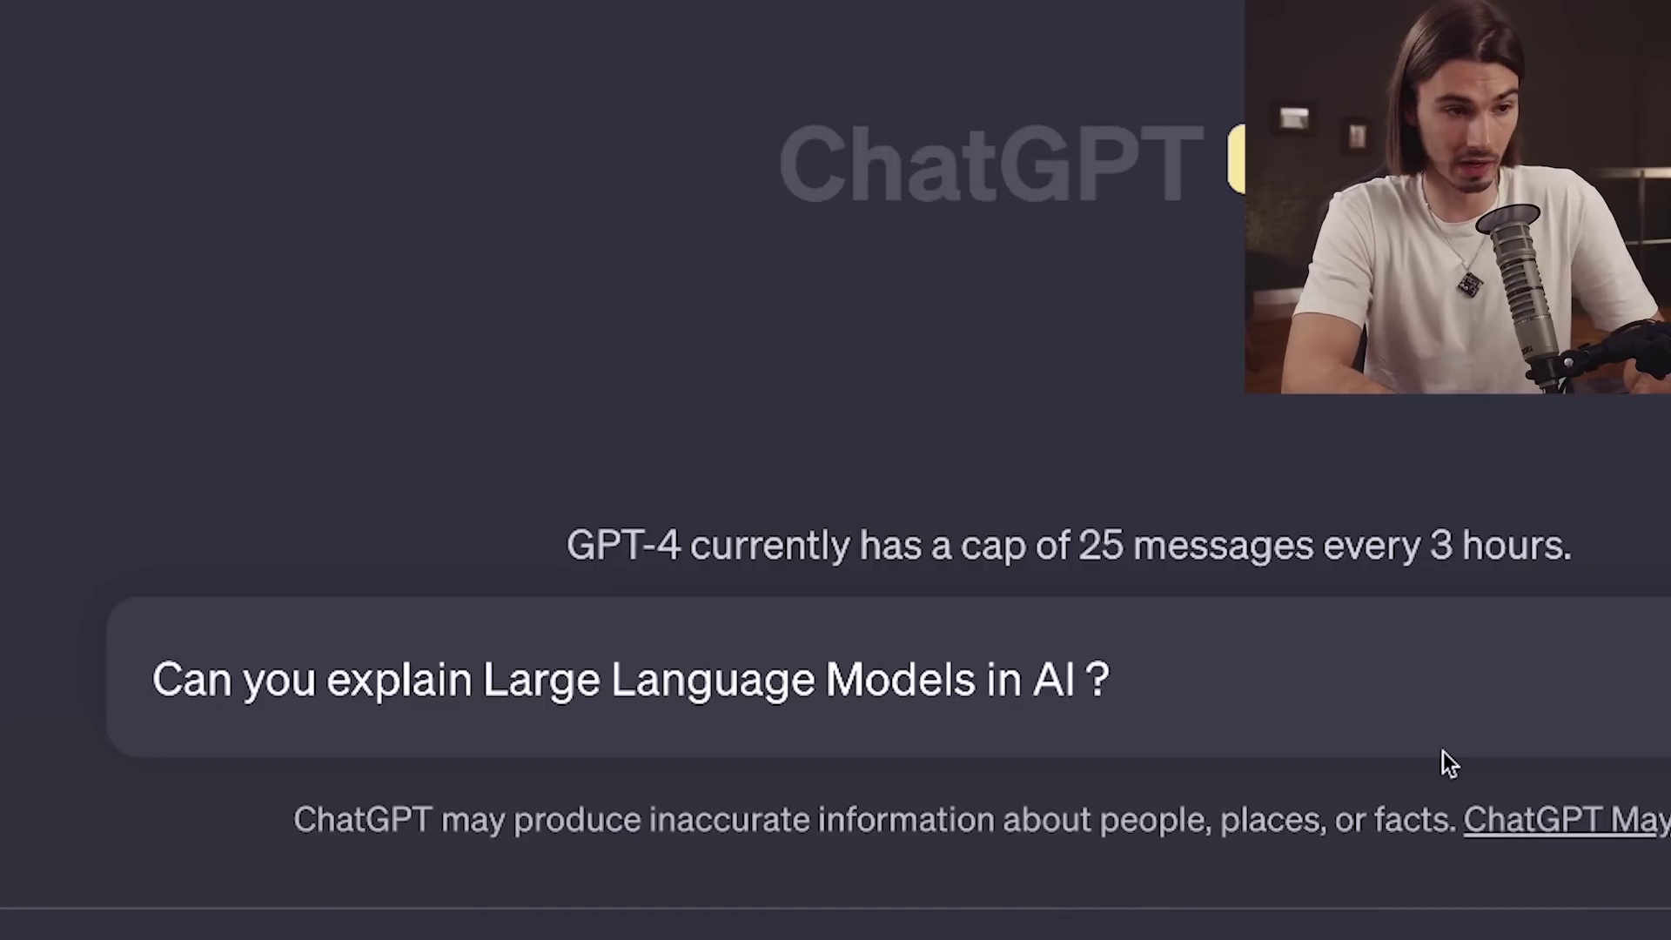
Step: Append 'using Open Lecture' to the Large Language Models question and send it
type("sing Open Lecture")
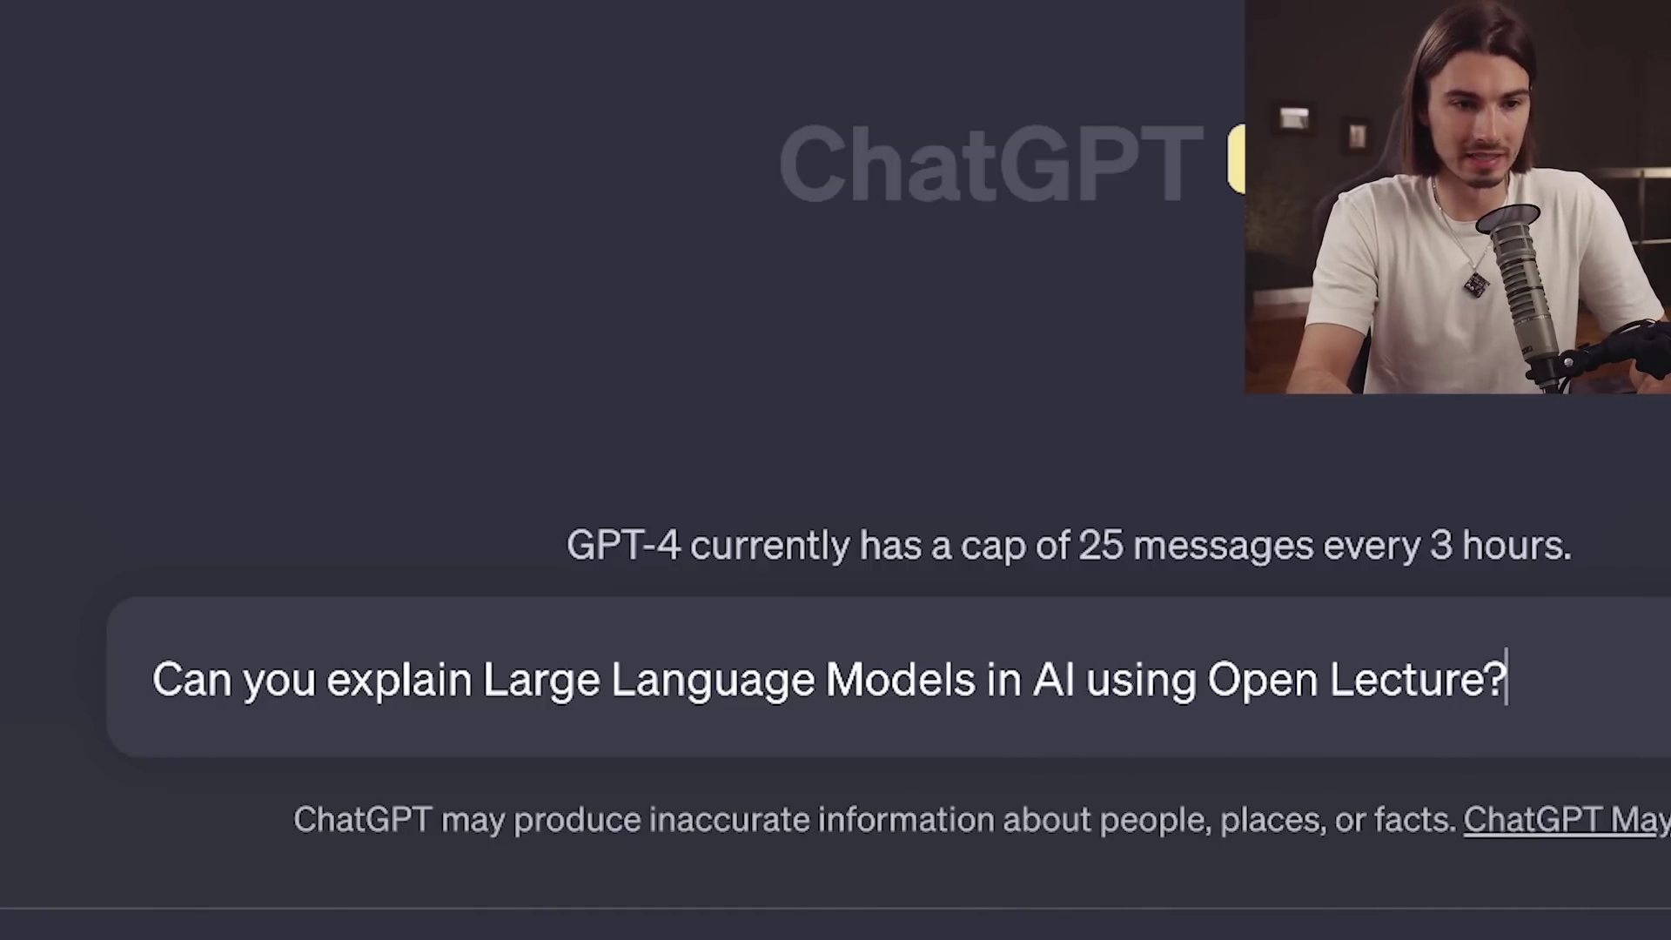
key("Return")
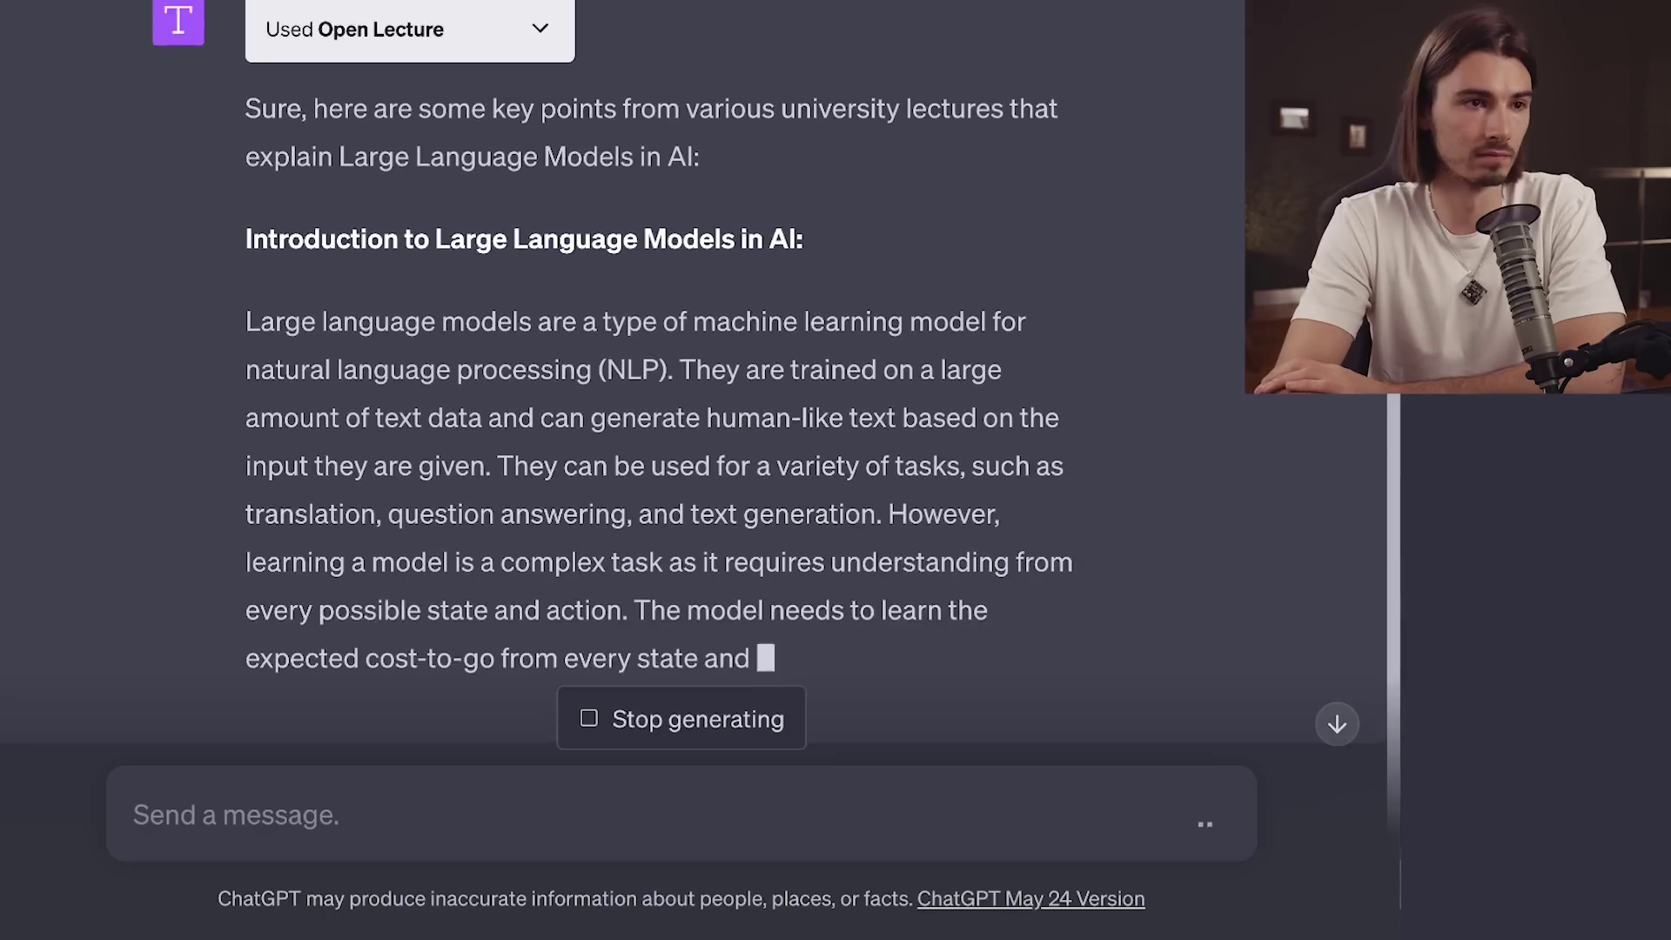
scroll(1010, 609, "up", 5)
Step: Highlight passages through the opening part of the Open Lecture reply
left_click_drag(224, 176, 1000, 537)
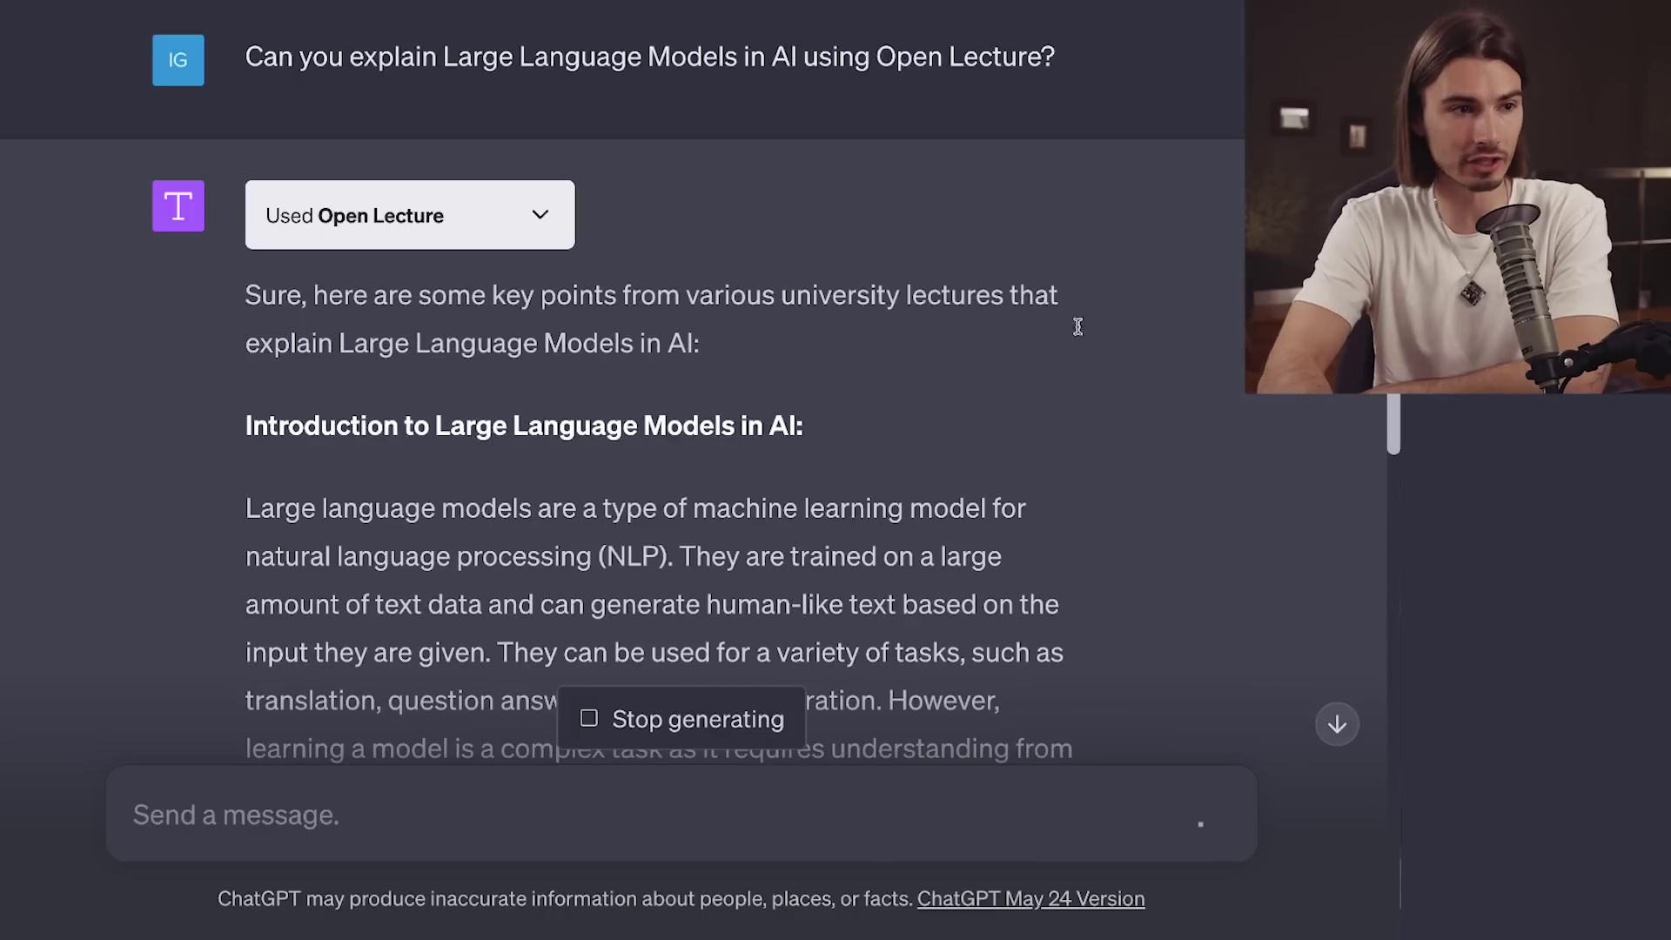
left_click_drag(404, 424, 1061, 548)
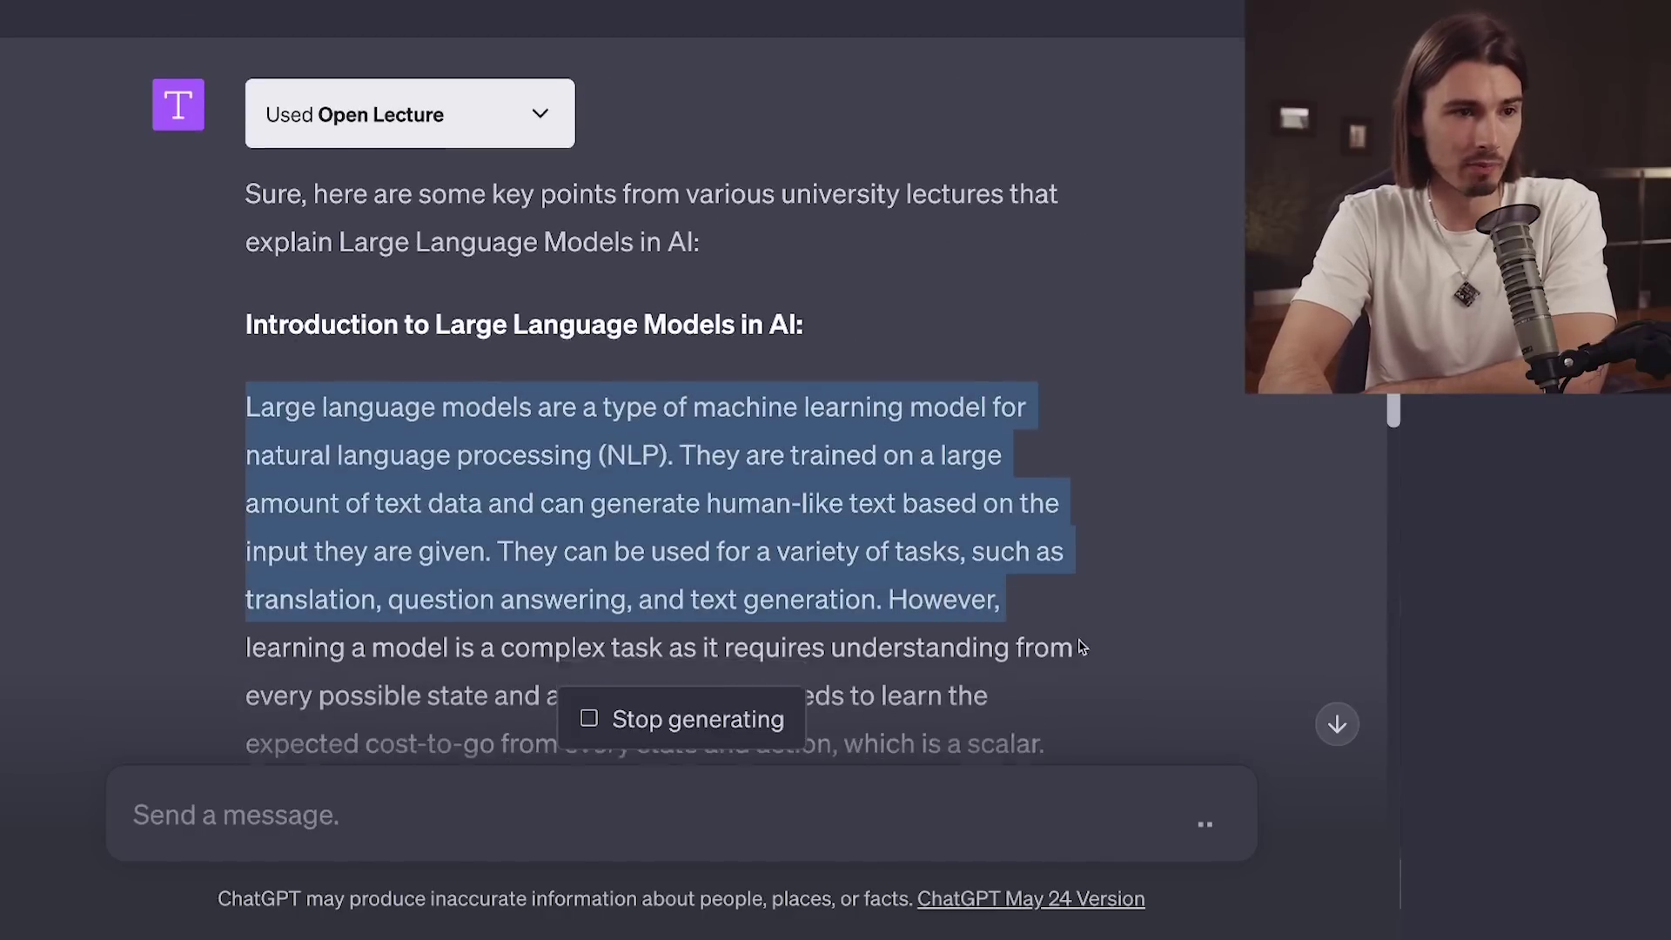
left_click_drag(281, 394, 834, 476)
scroll(1045, 514, "down", 2)
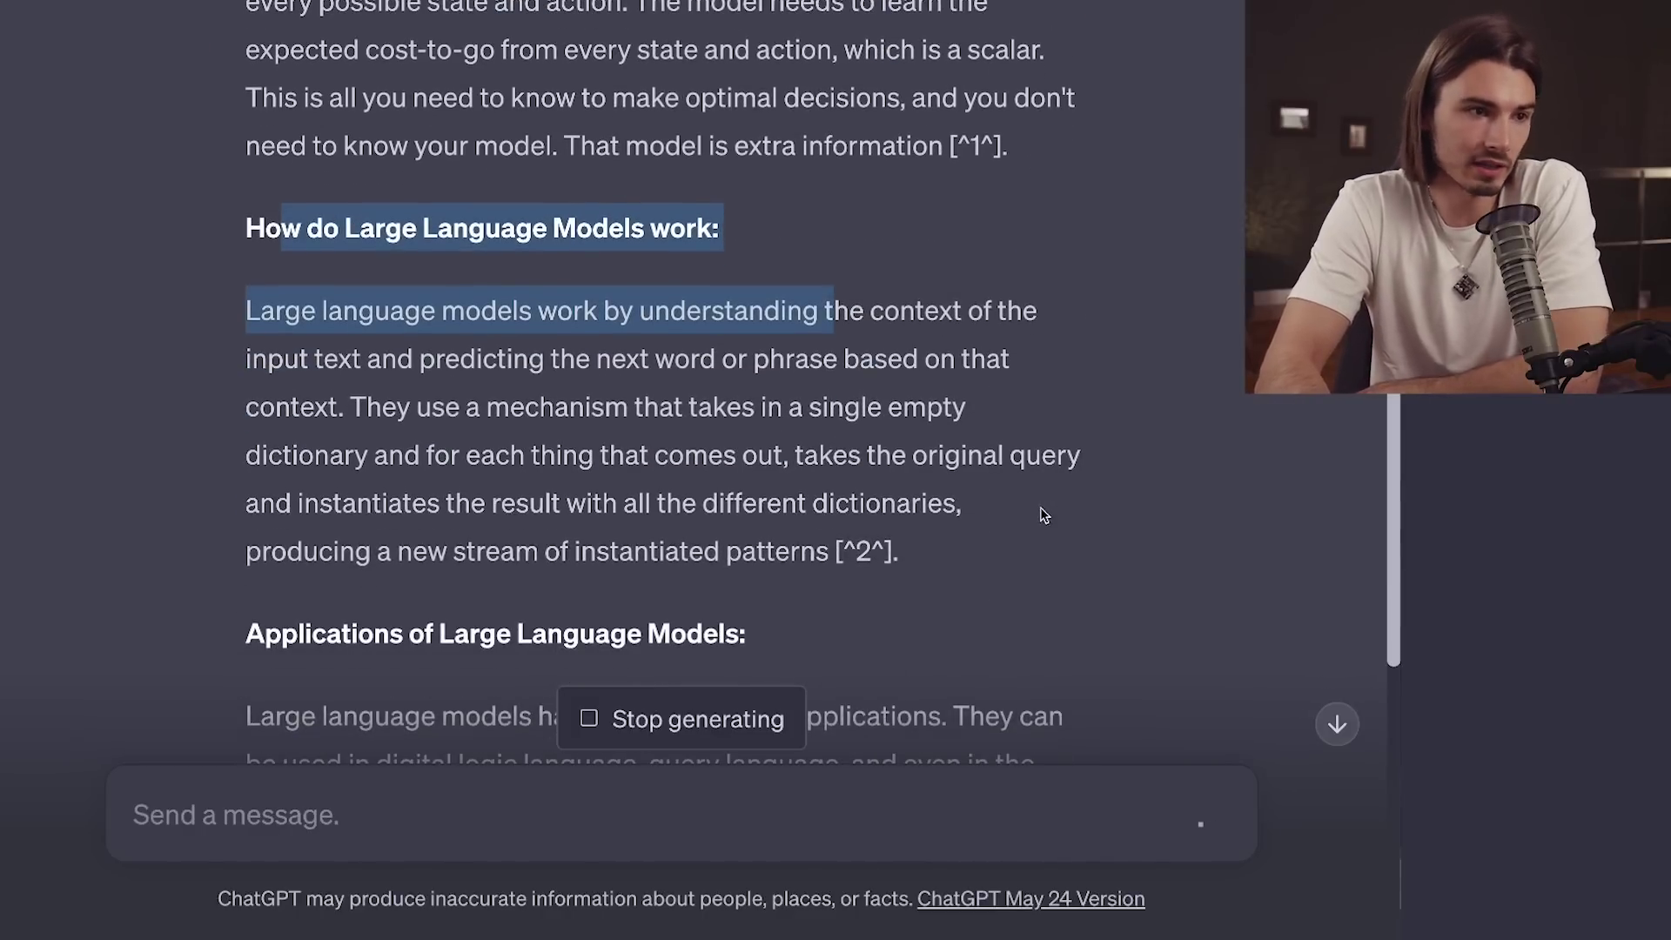
scroll(855, 474, "down", 4)
left_click_drag(321, 703, 879, 474)
scroll(1134, 522, "down", 4)
left_click_drag(362, 300, 1005, 559)
scroll(1182, 566, "down", 4)
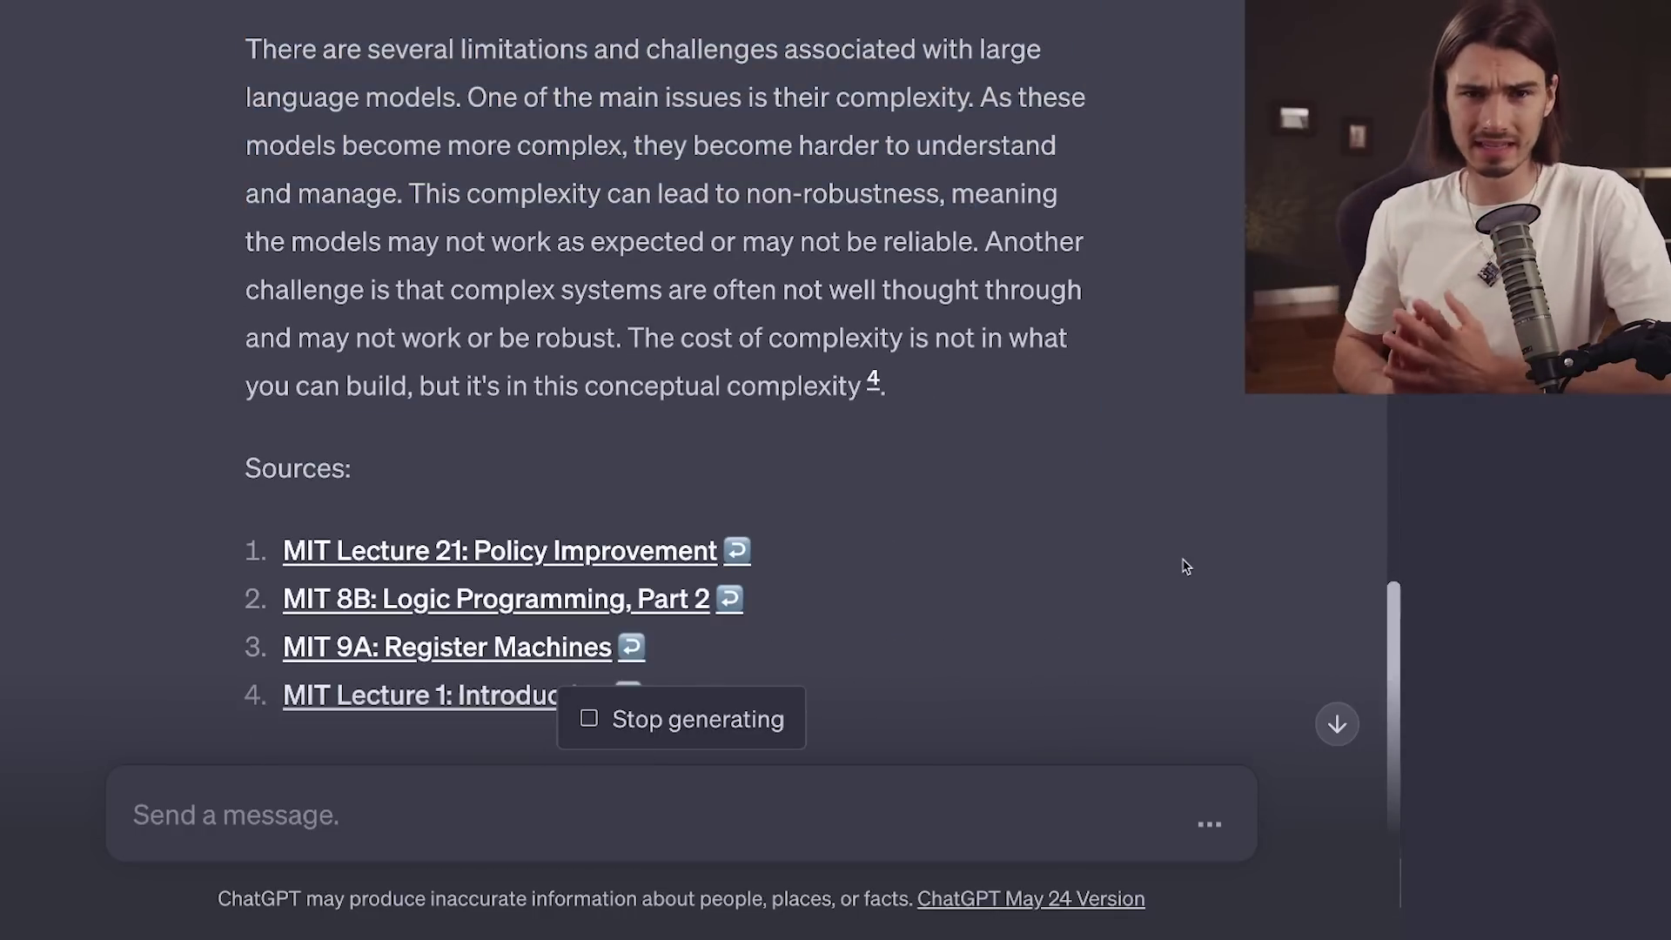
Step: Continue down the reply, highlighting through to the Limitations heading and Sources list
scroll(910, 448, "up", 20)
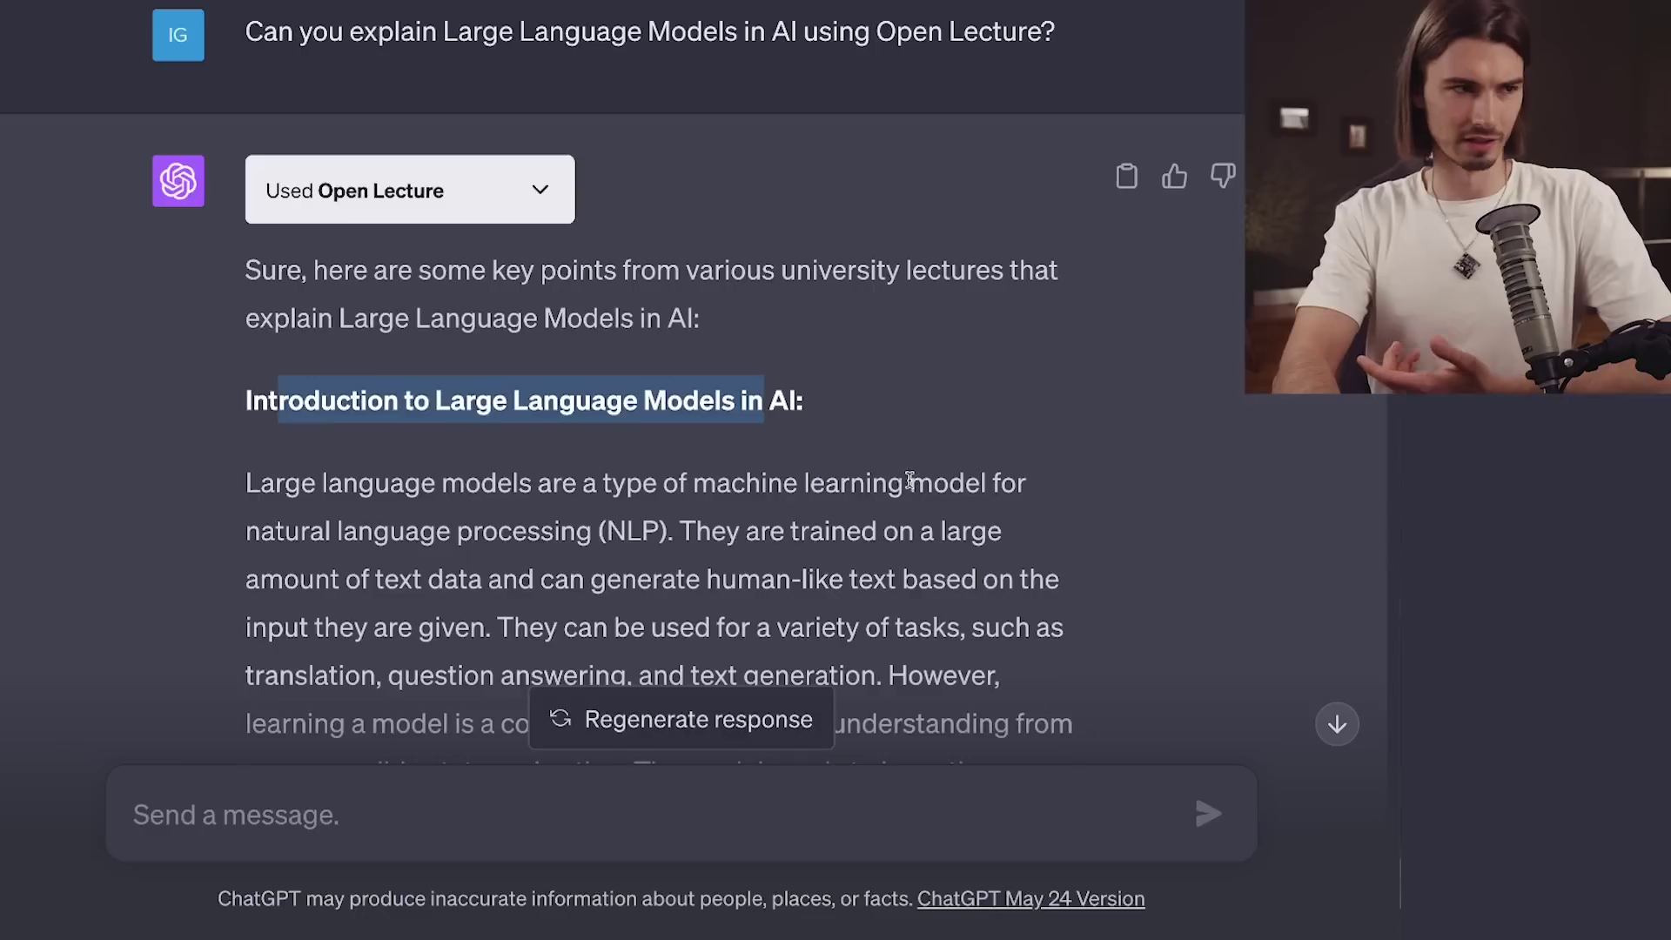
scroll(923, 481, "down", 6)
left_click_drag(266, 484, 696, 484)
scroll(916, 529, "down", 4)
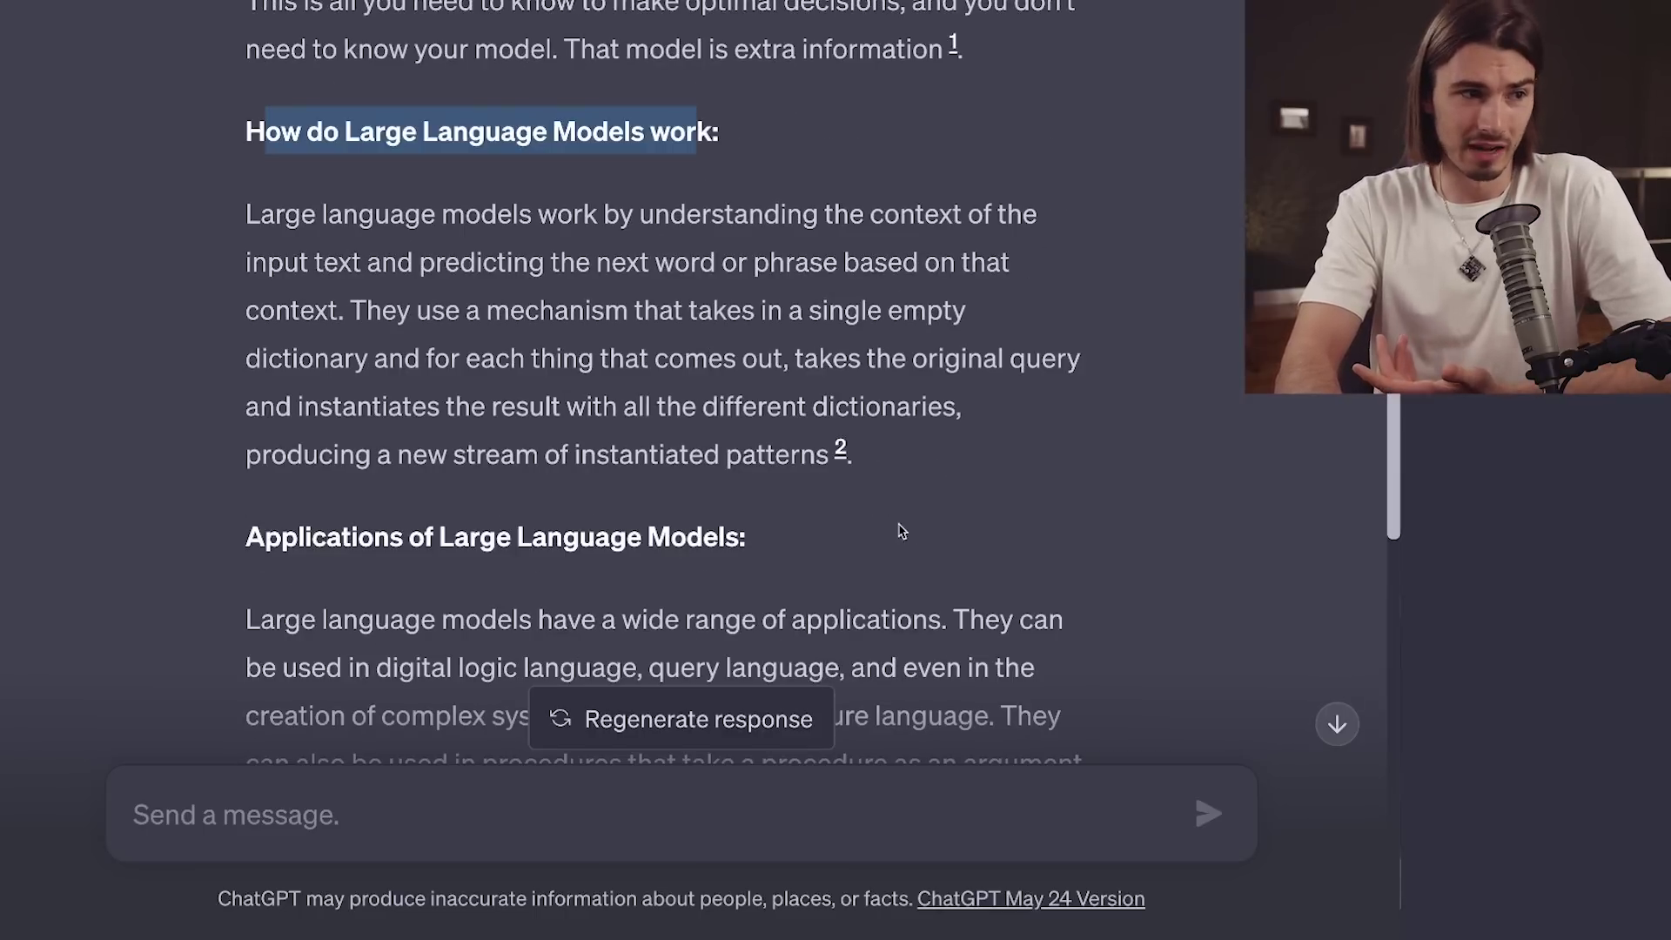
scroll(916, 529, "down", 1)
left_click_drag(836, 429, 374, 426)
scroll(548, 520, "down", 3)
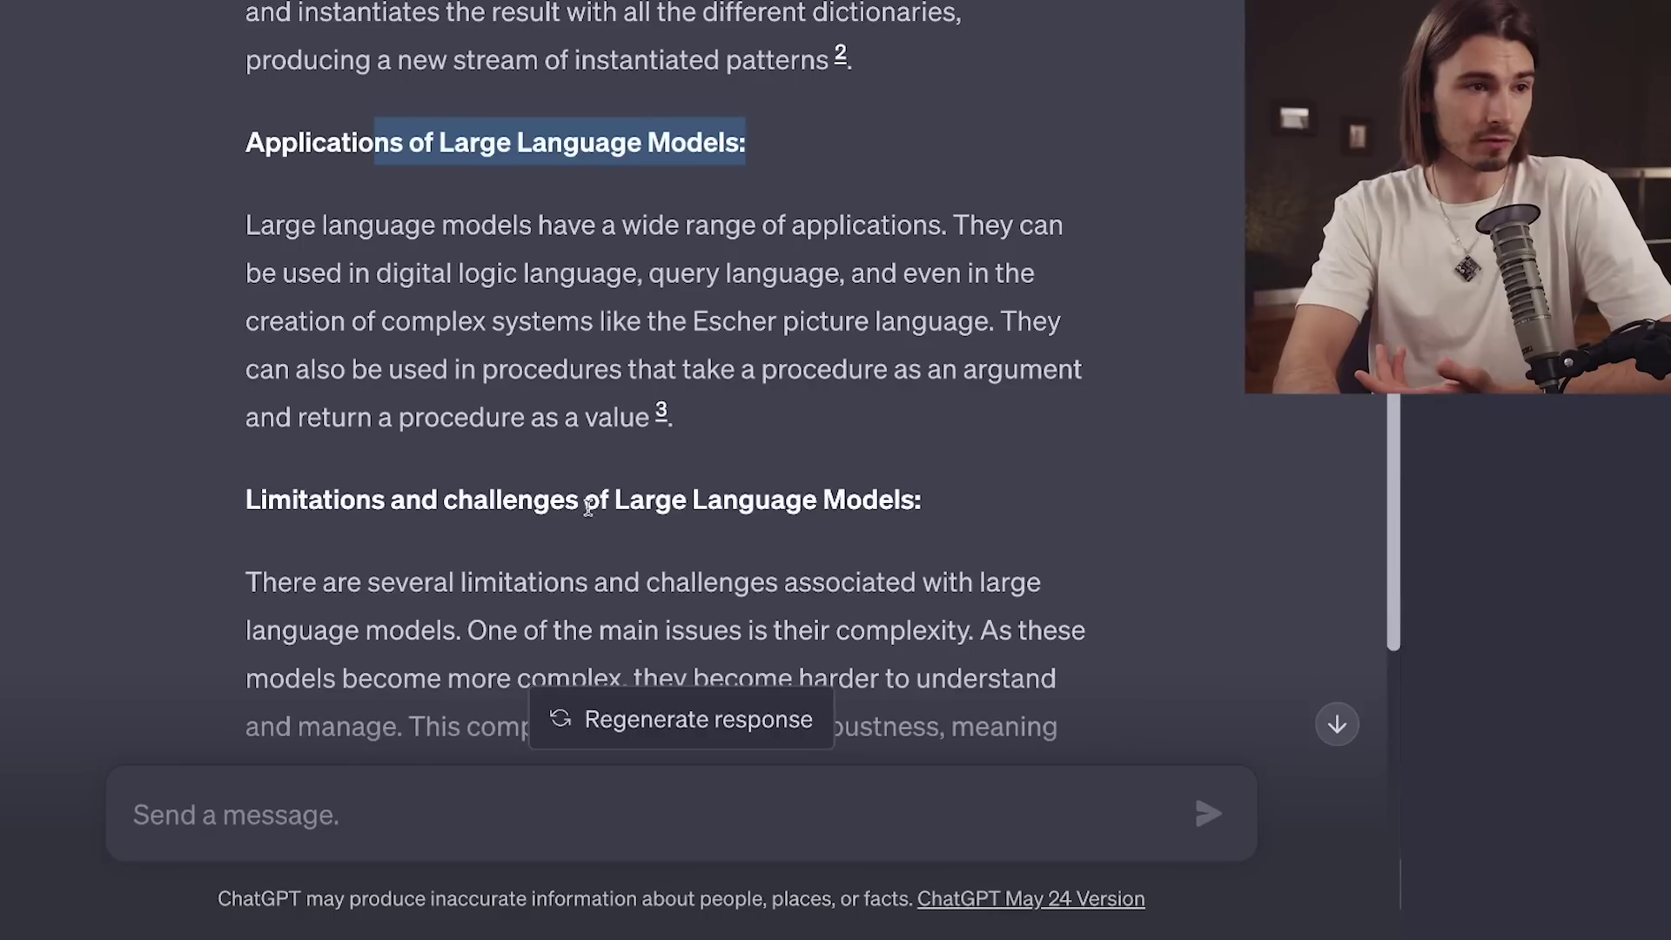
left_click_drag(862, 505, 384, 501)
scroll(519, 333, "down", 10)
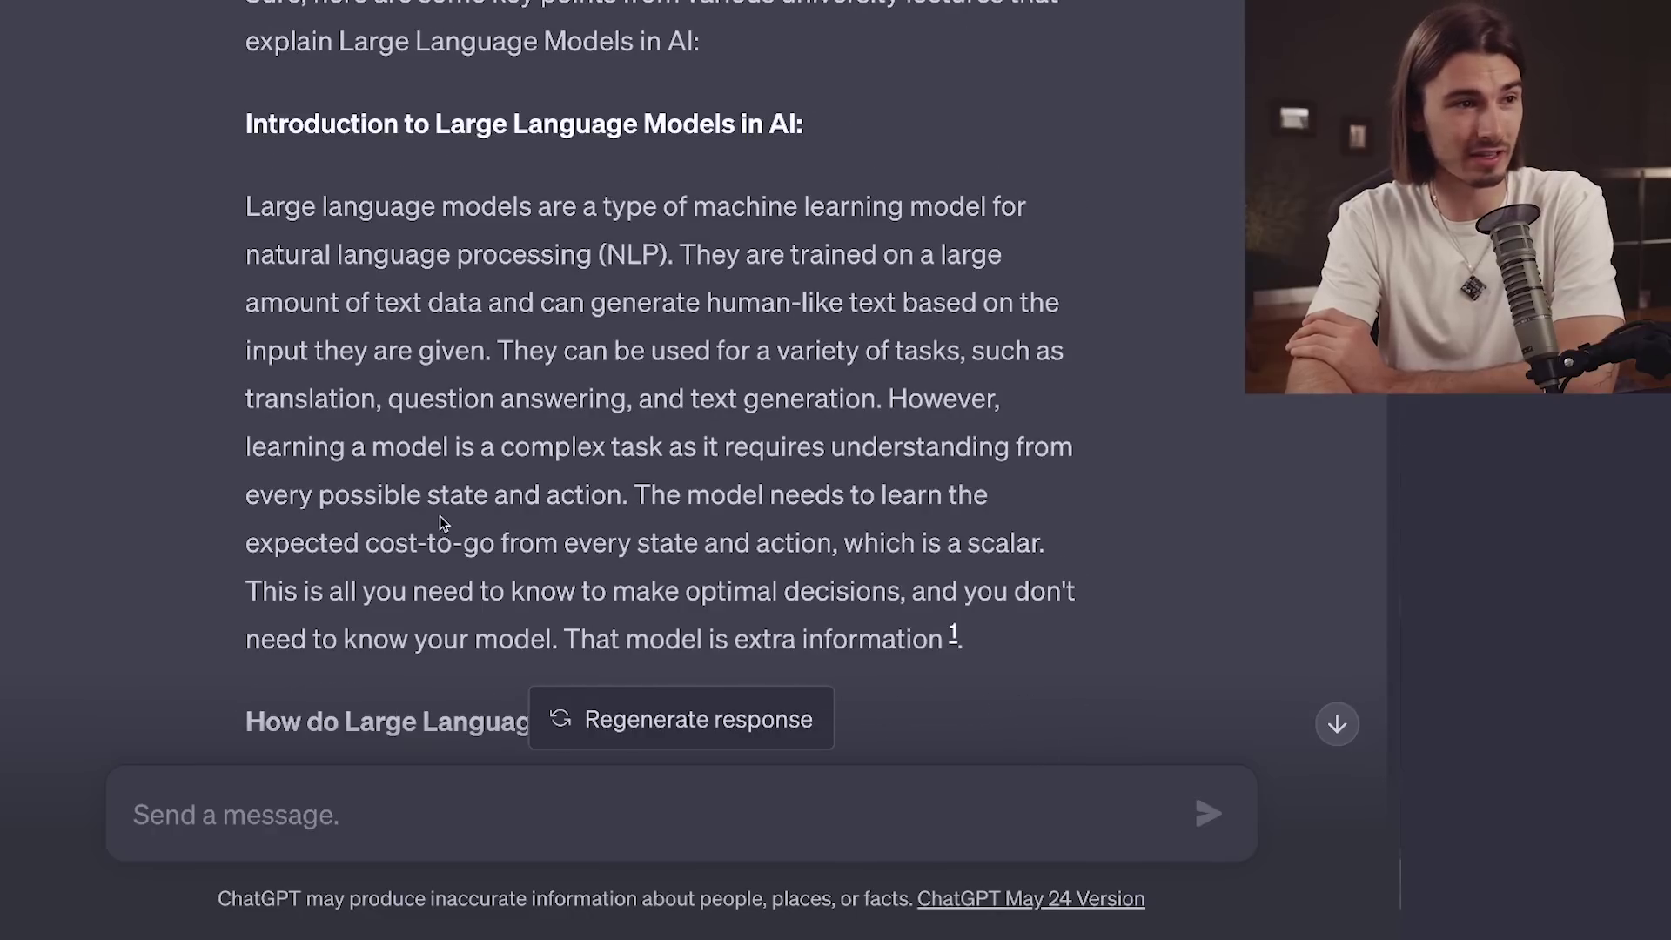
scroll(441, 522, "up", 5)
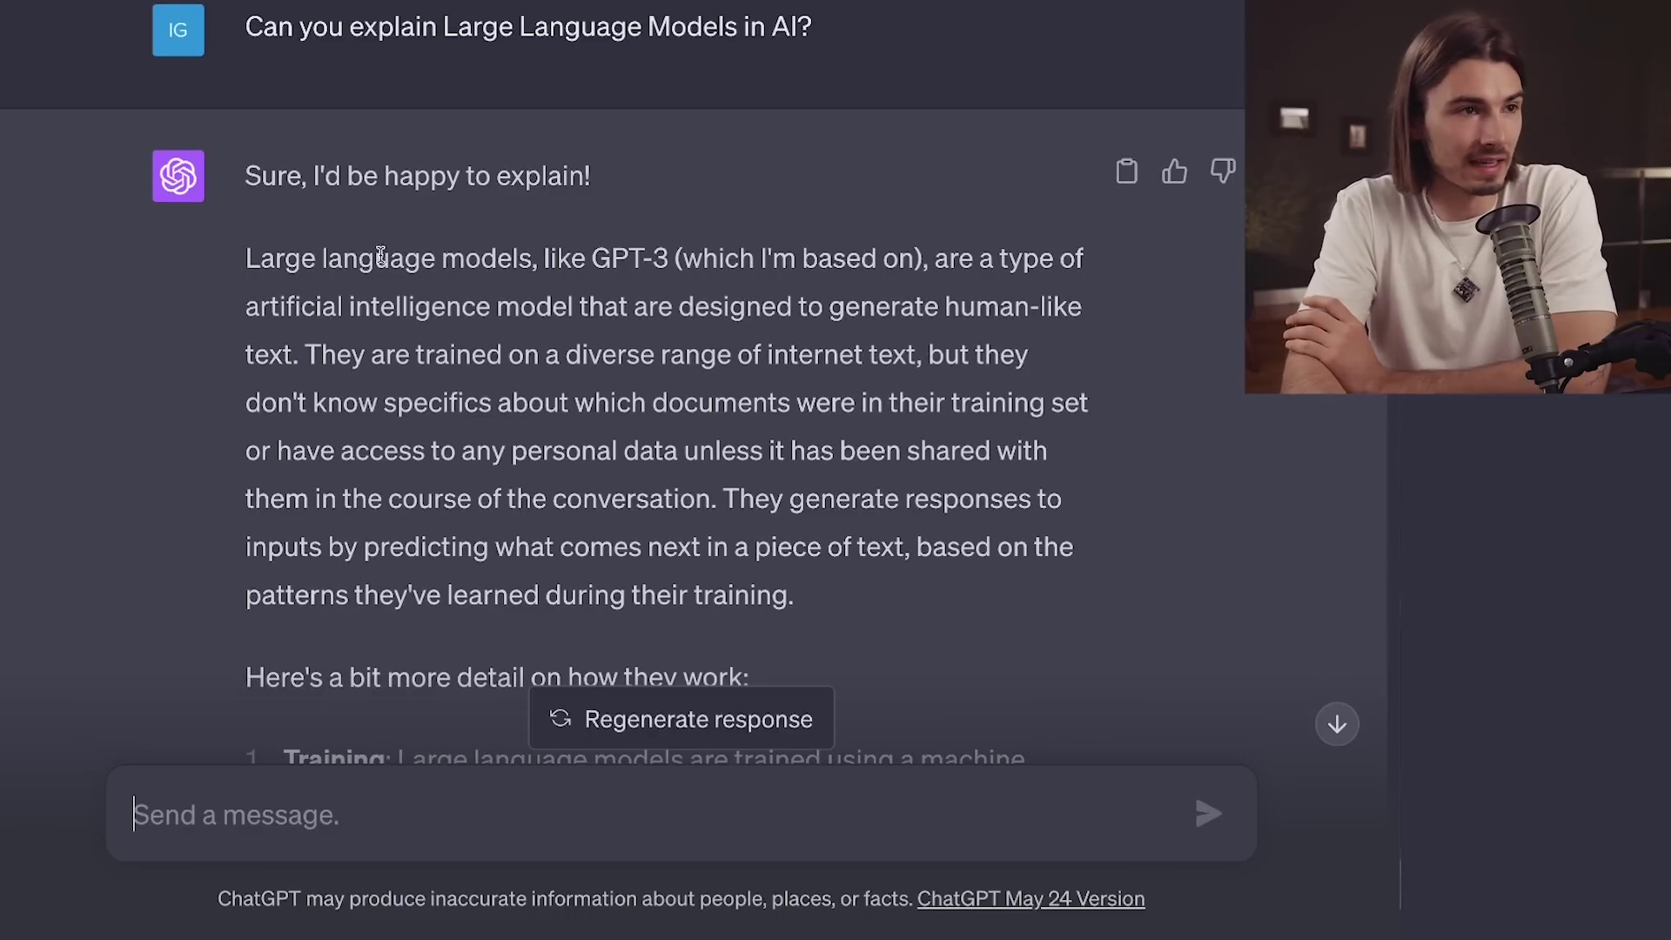
Step: Scroll through the plugin-free LLM answer, highlighting its Training item
scroll(380, 254, "down", 4)
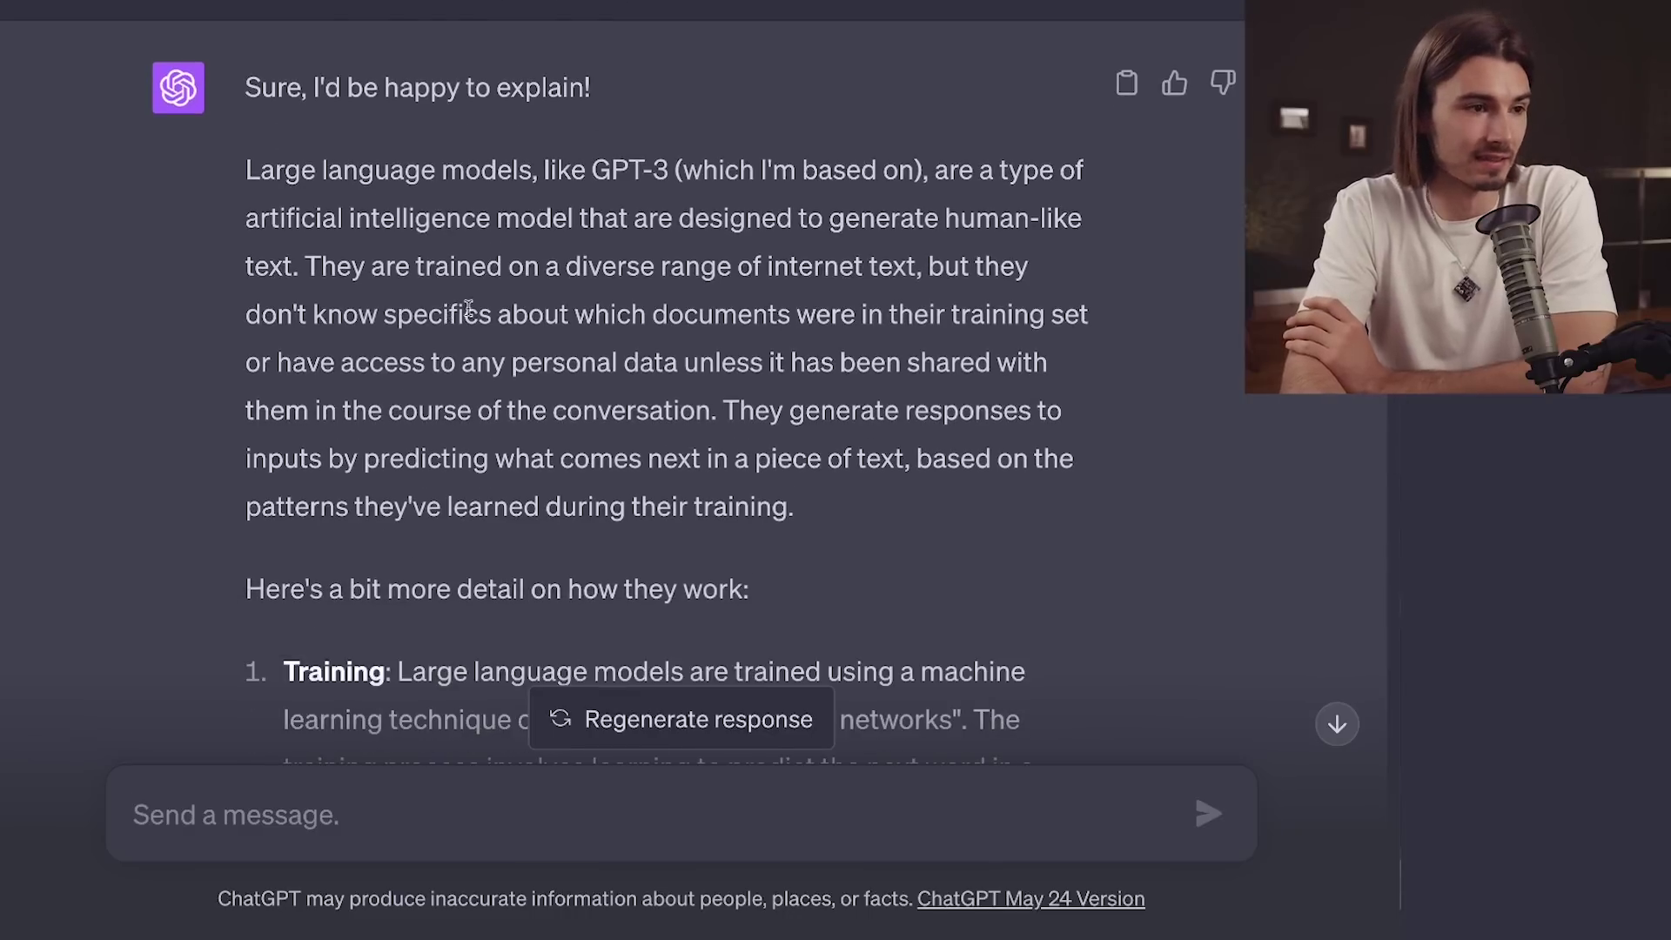
left_click_drag(330, 336, 666, 348)
scroll(557, 357, "down", 2)
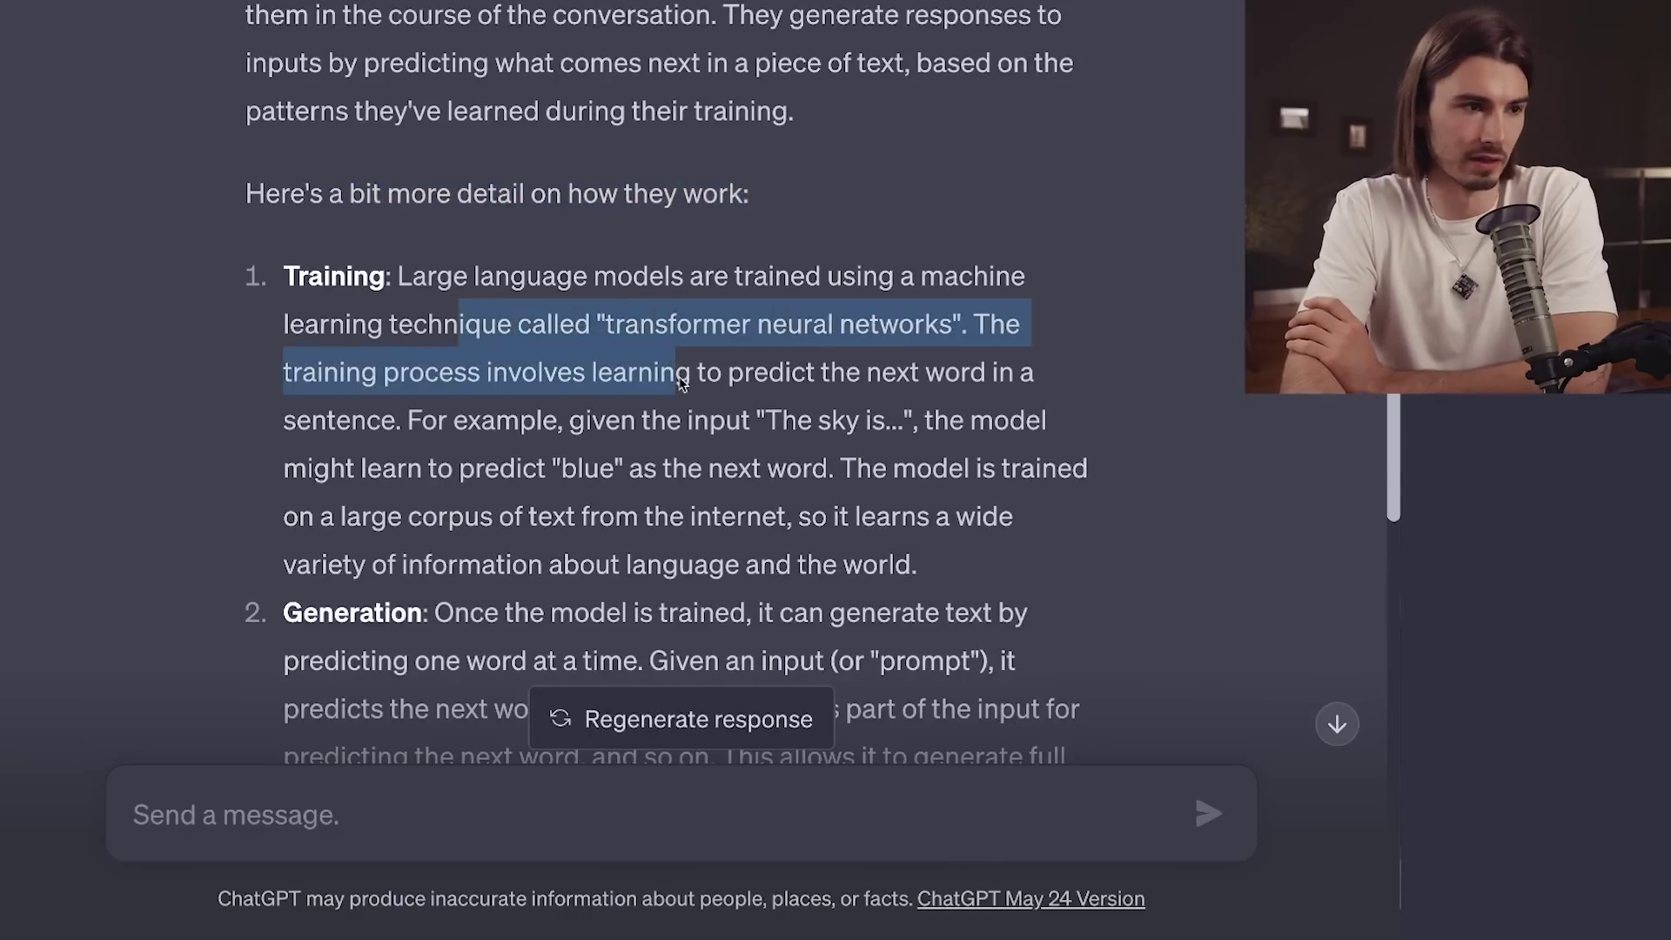
scroll(682, 383, "down", 9)
scroll(487, 409, "down", 5)
scroll(435, 304, "up", 20)
scroll(418, 231, "down", 2)
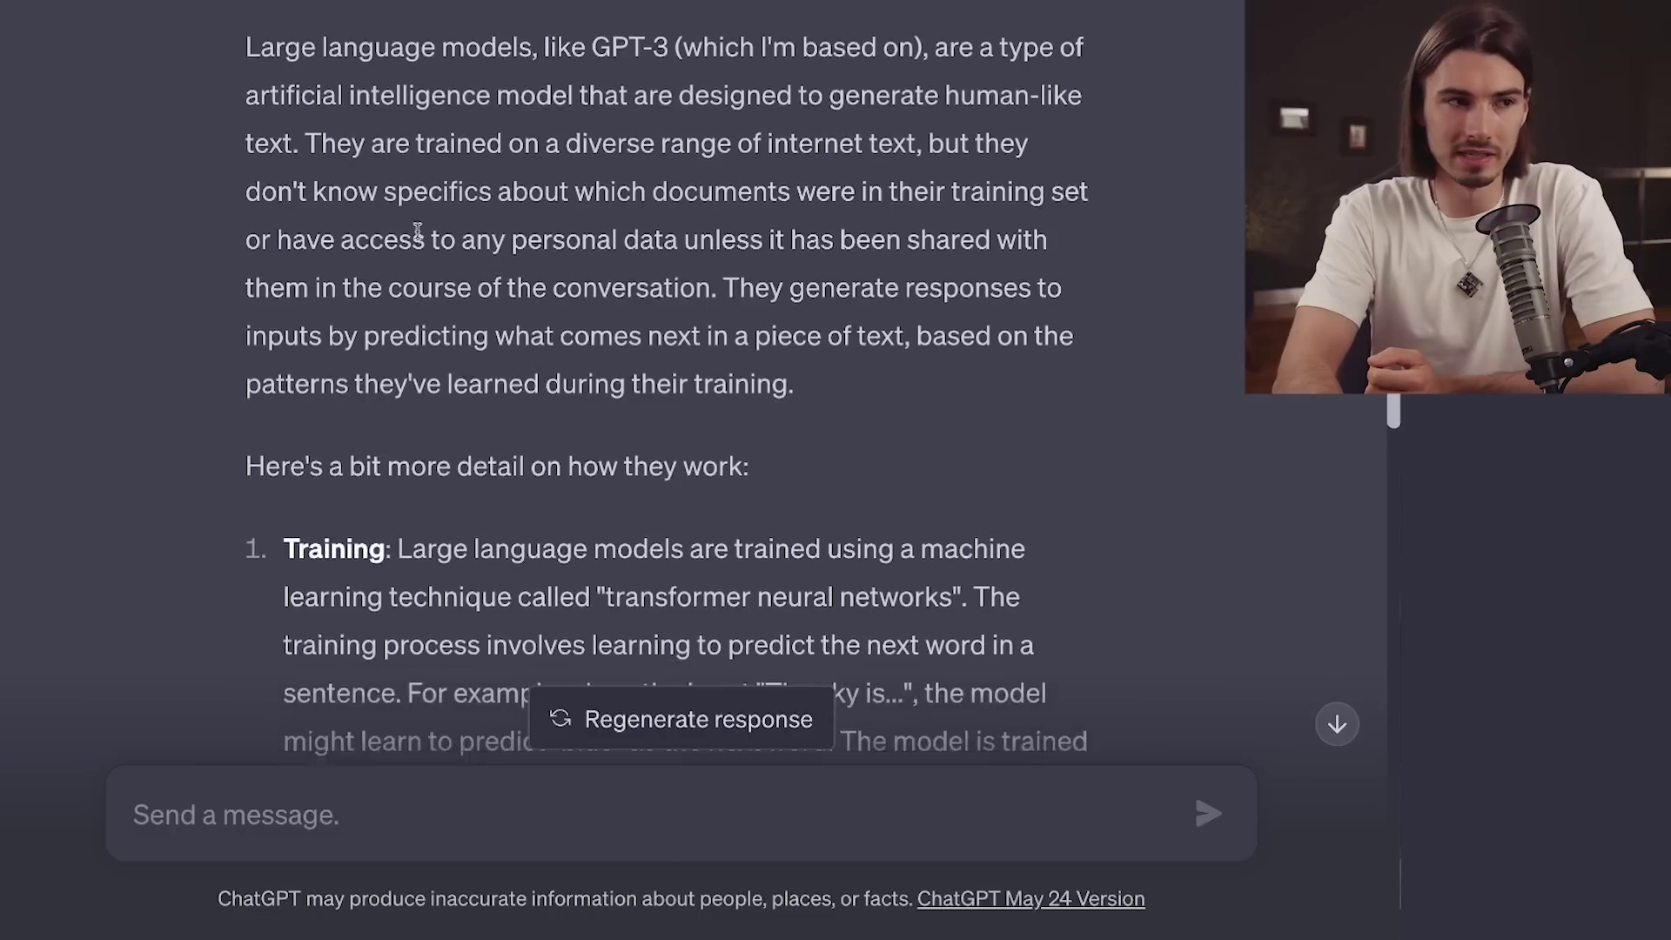
scroll(418, 230, "down", 15)
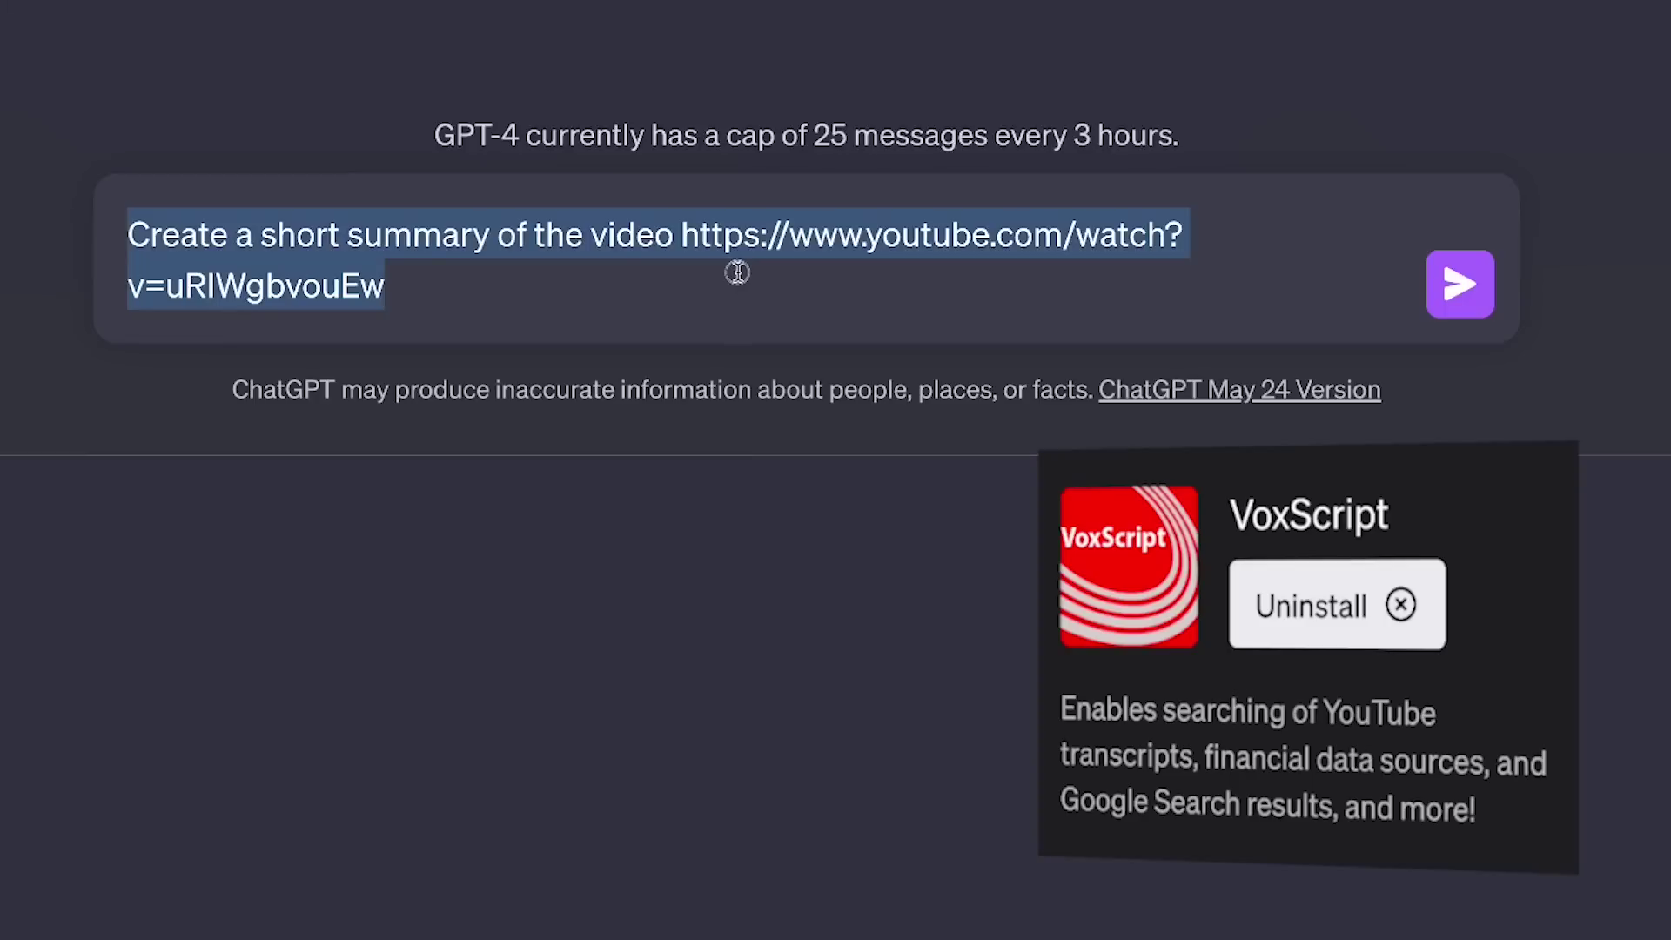
Step: Search the Plugin store for 'vox' and open the OpenAI CEO interview video
left_click(722, 298)
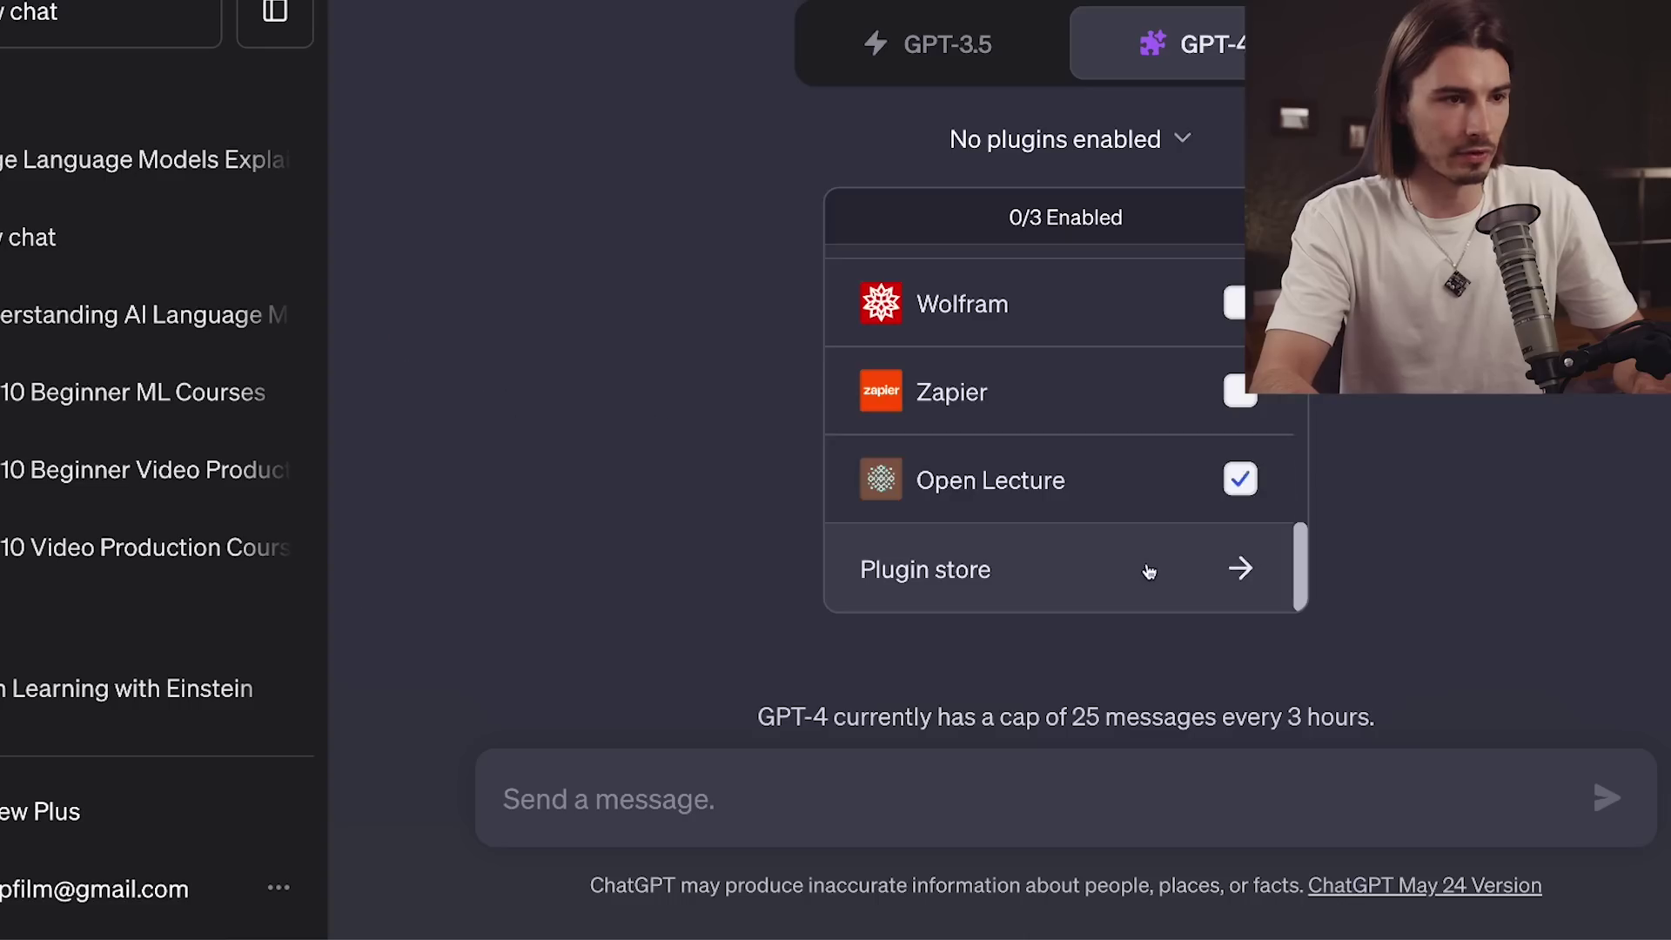
left_click(1145, 571)
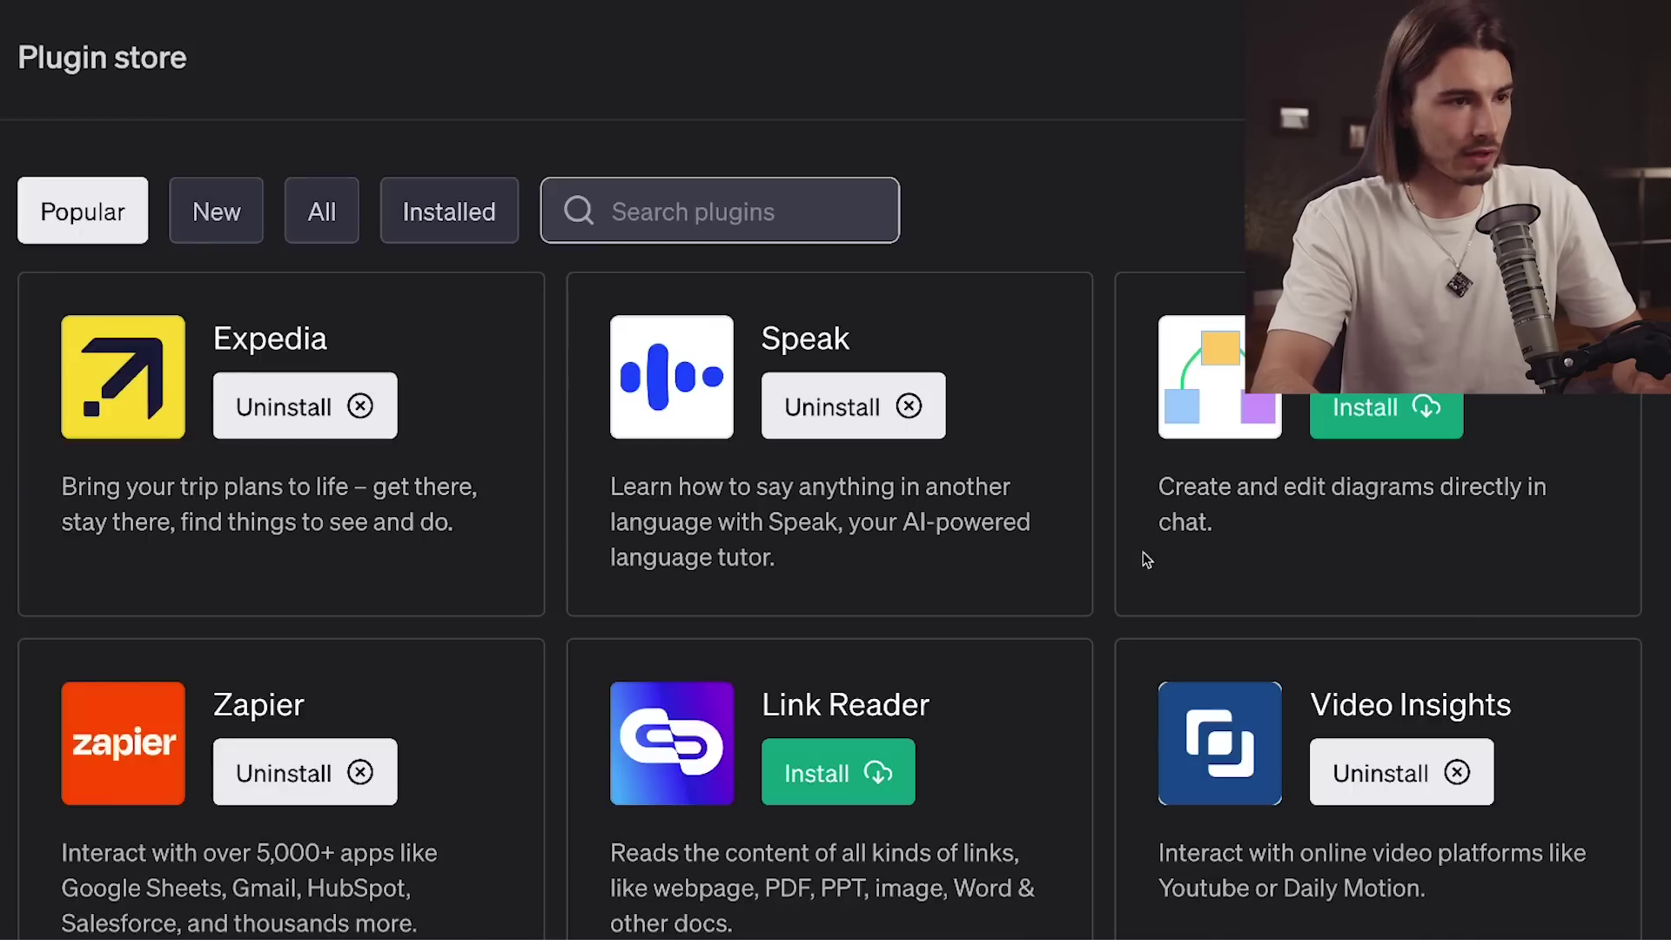
left_click(631, 199)
type("vox")
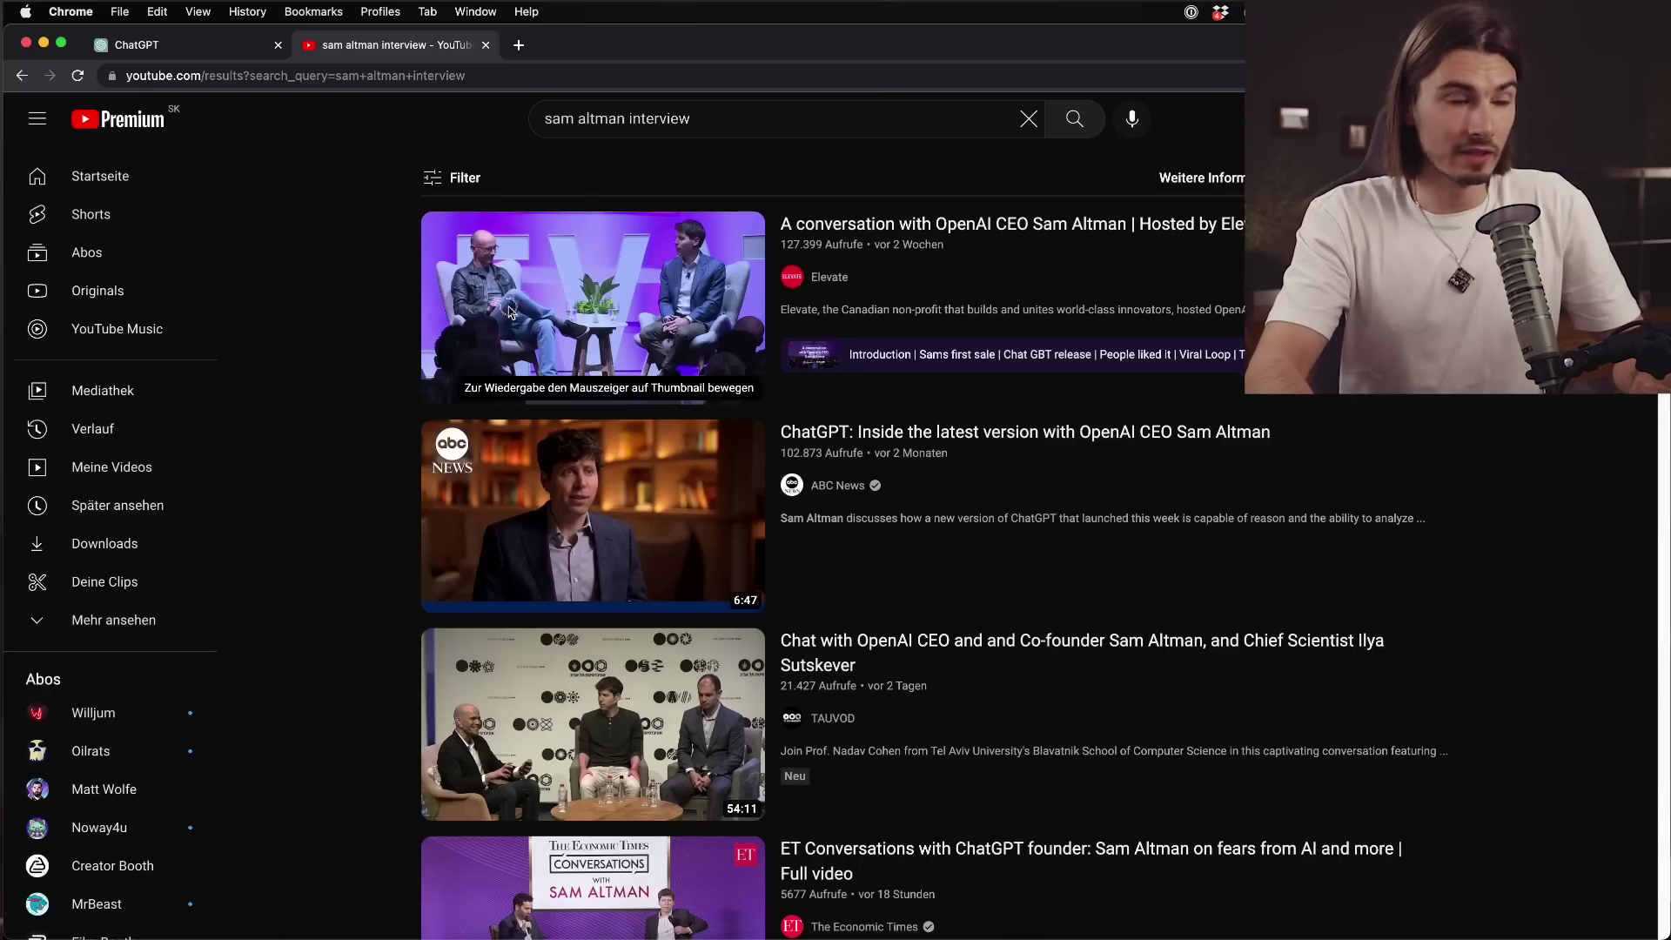
left_click(536, 315)
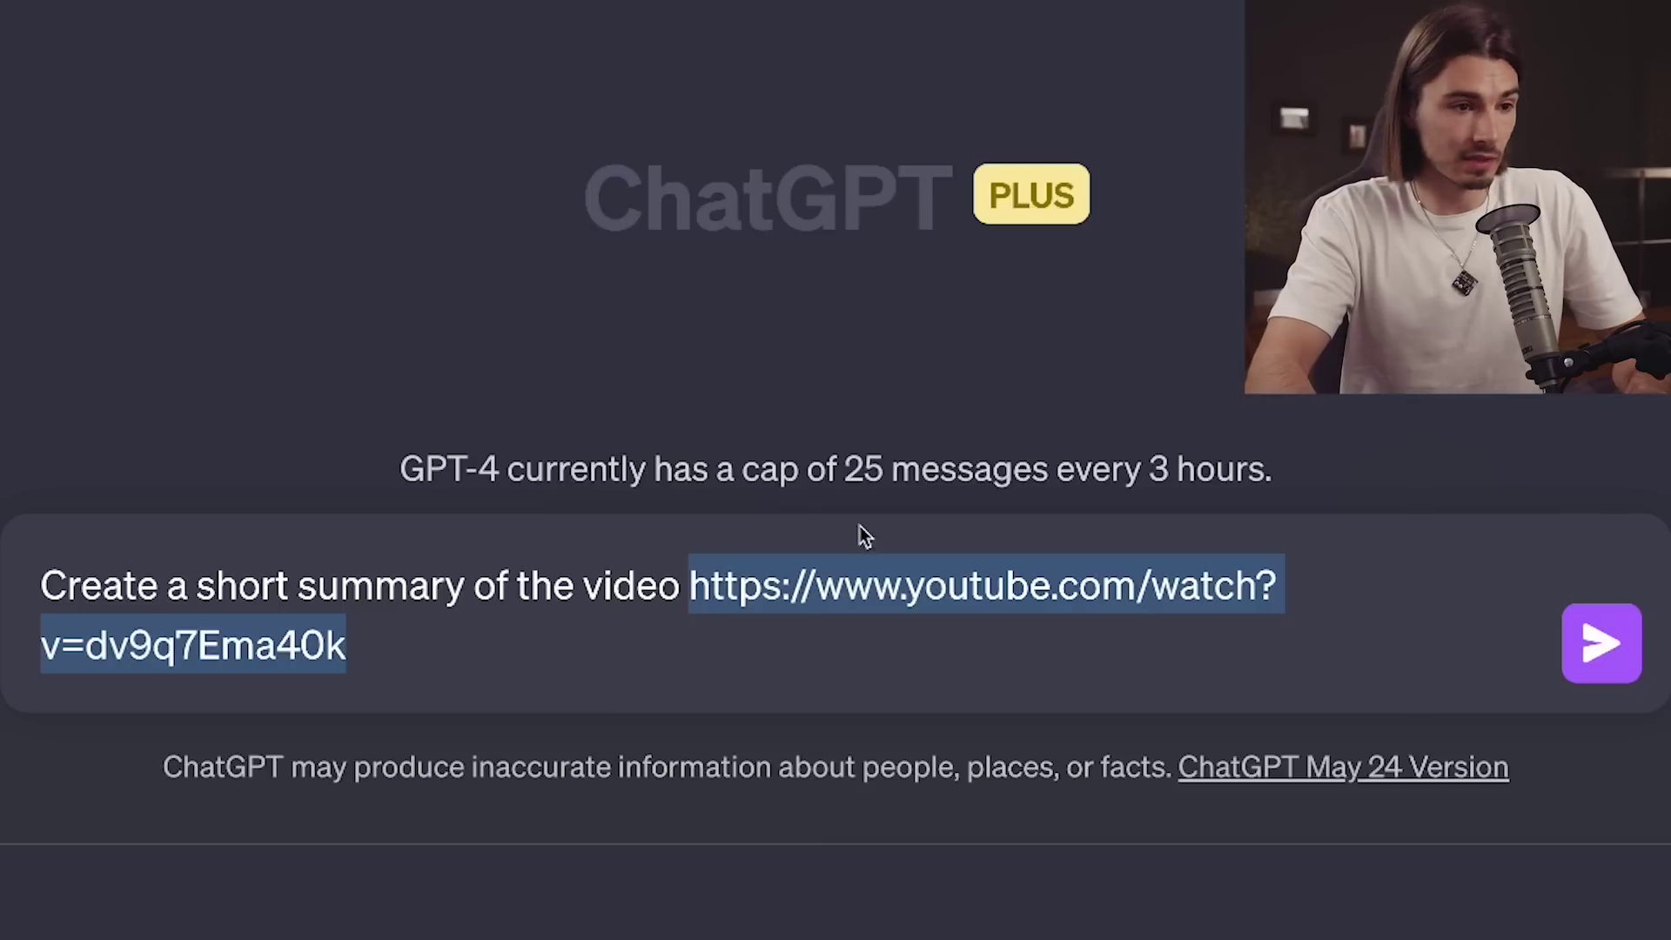
left_click(802, 650)
left_click_drag(801, 649, 688, 585)
key("BackSpace")
type("https://www.youtube.com/watch?v=uRIWgbvouEw")
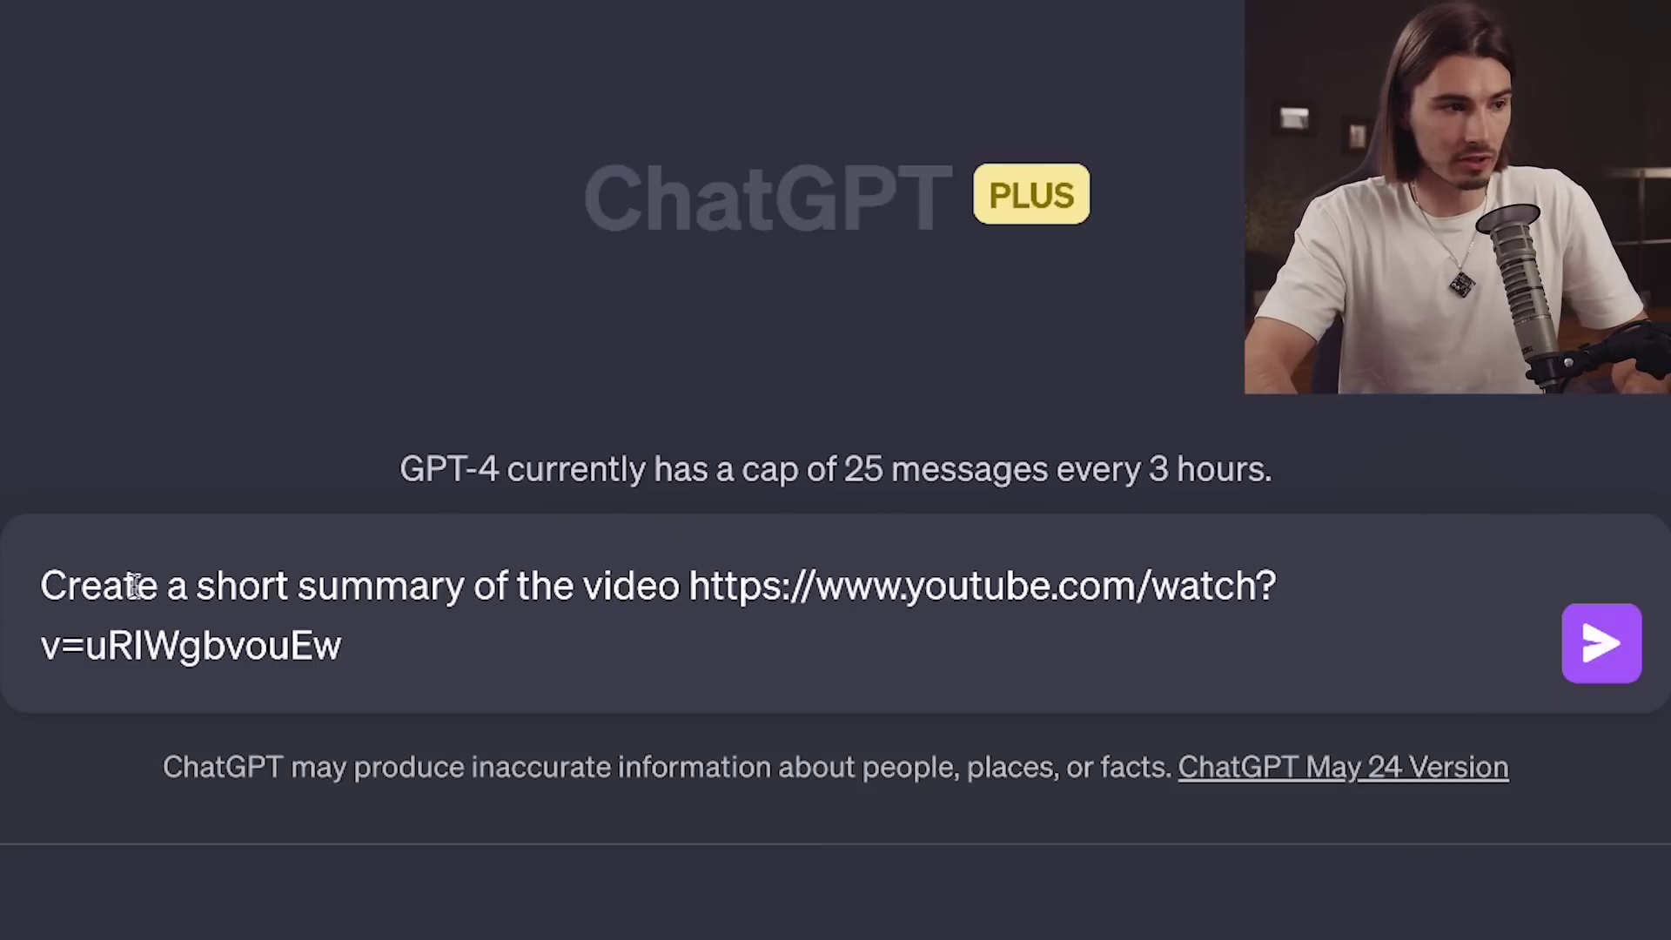
left_click_drag(45, 585, 705, 661)
key("Right")
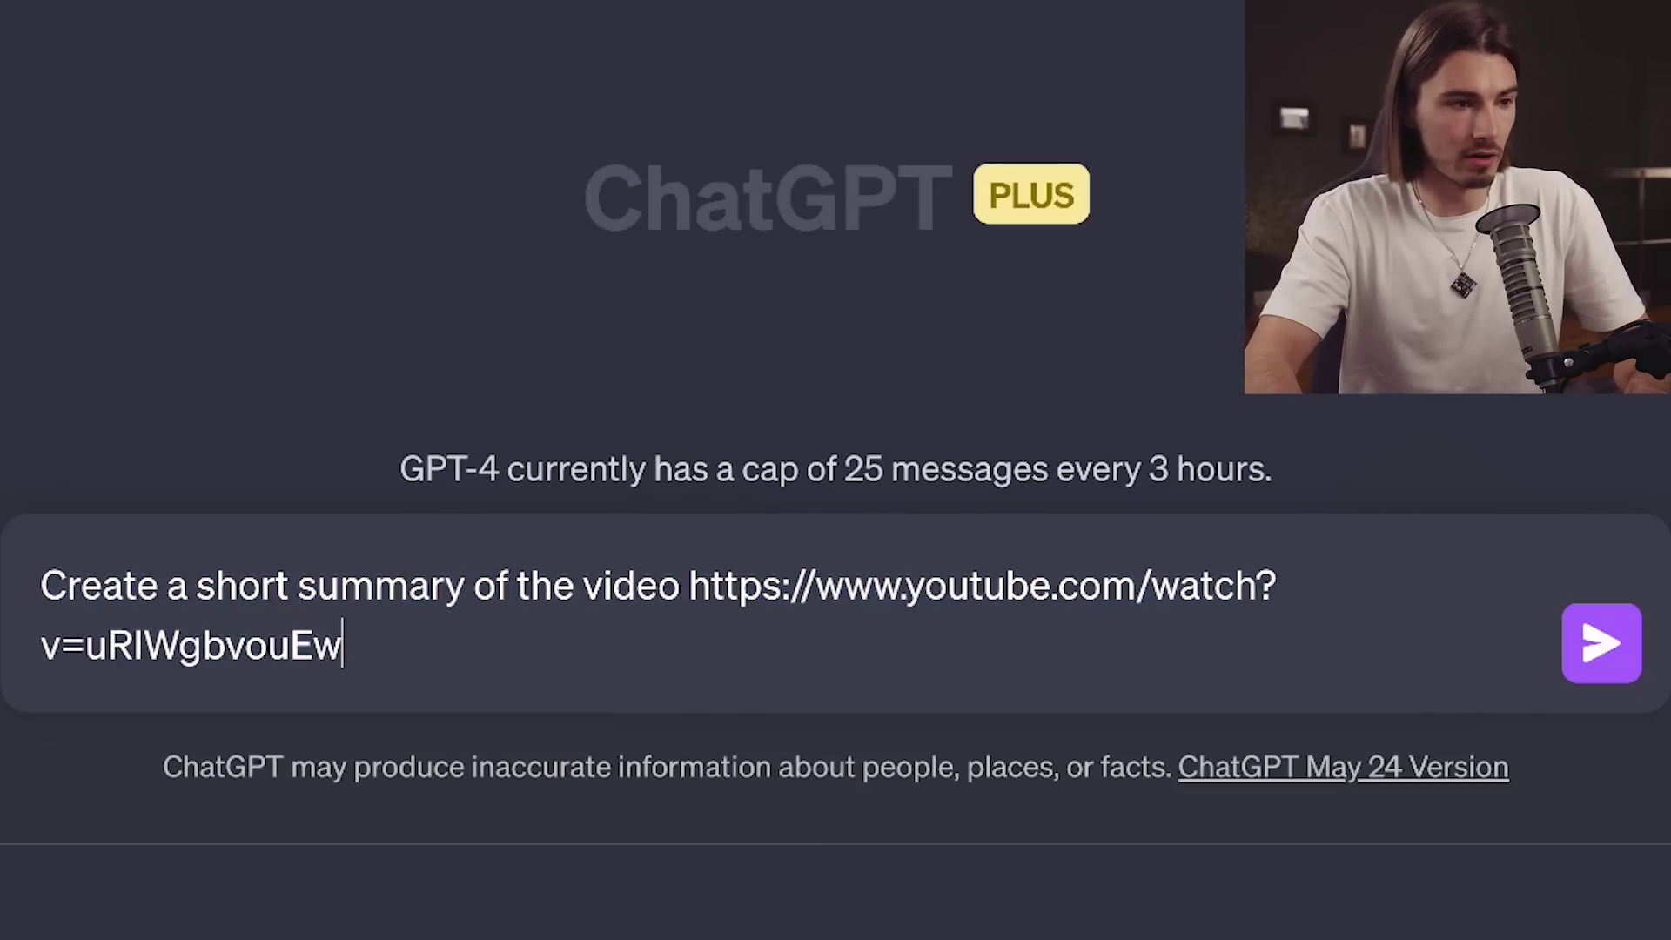
left_click(1599, 653)
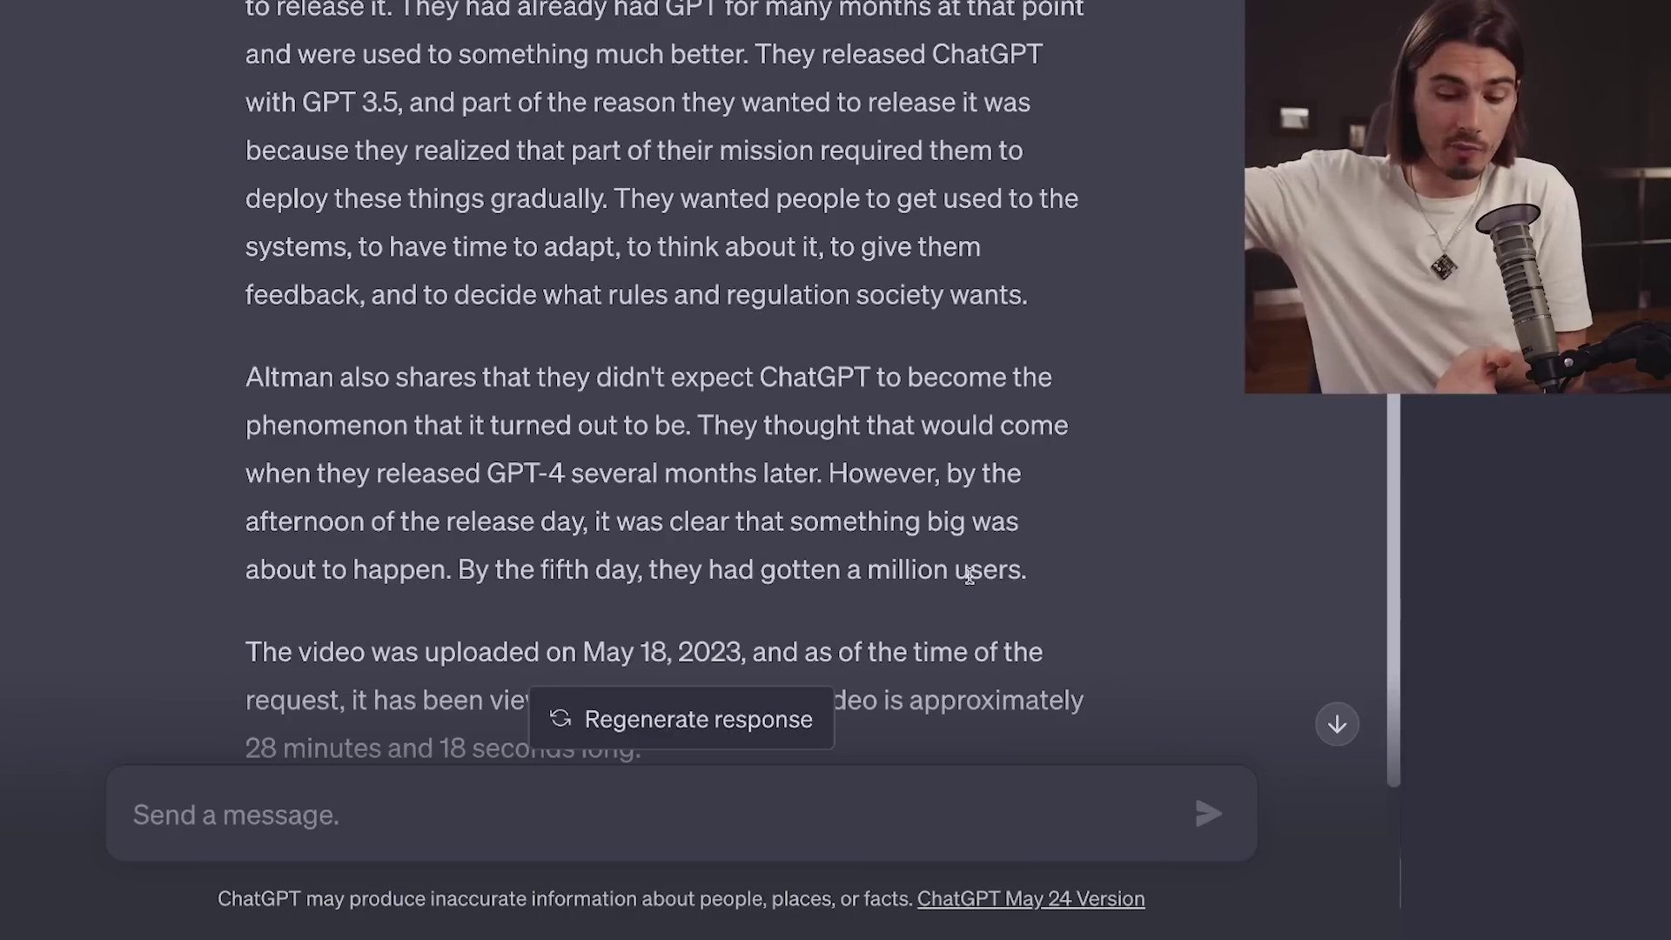
left_click_drag(980, 576, 235, 131)
scroll(391, 323, "down", 4)
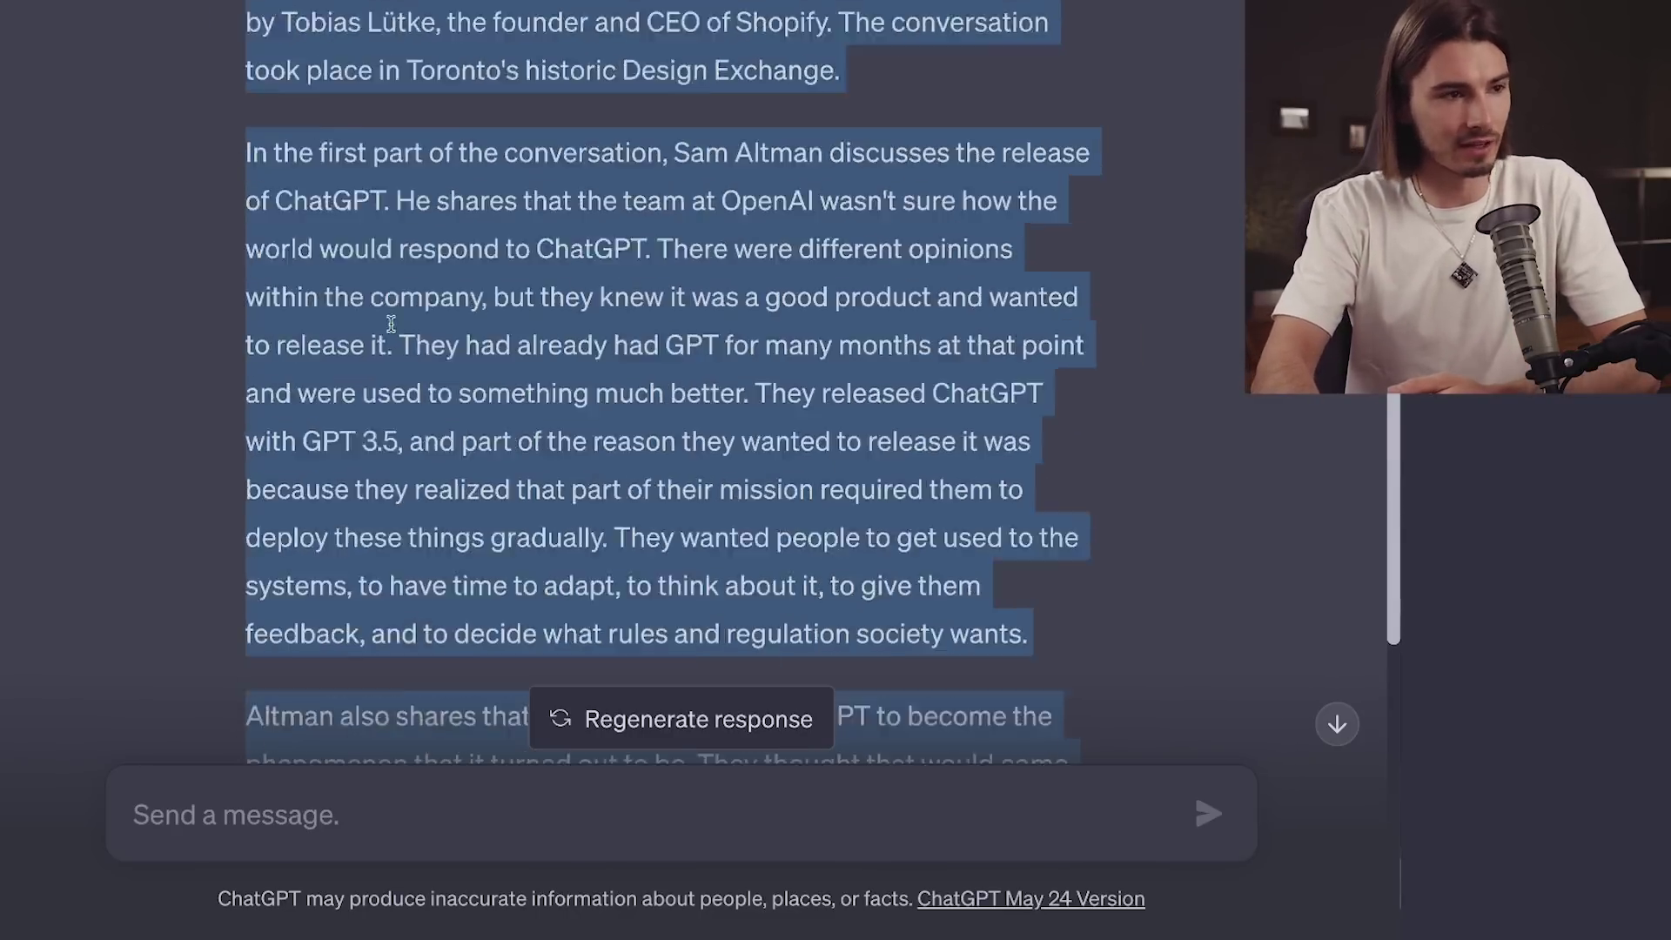
scroll(849, 306, "down", 5)
left_click(959, 576)
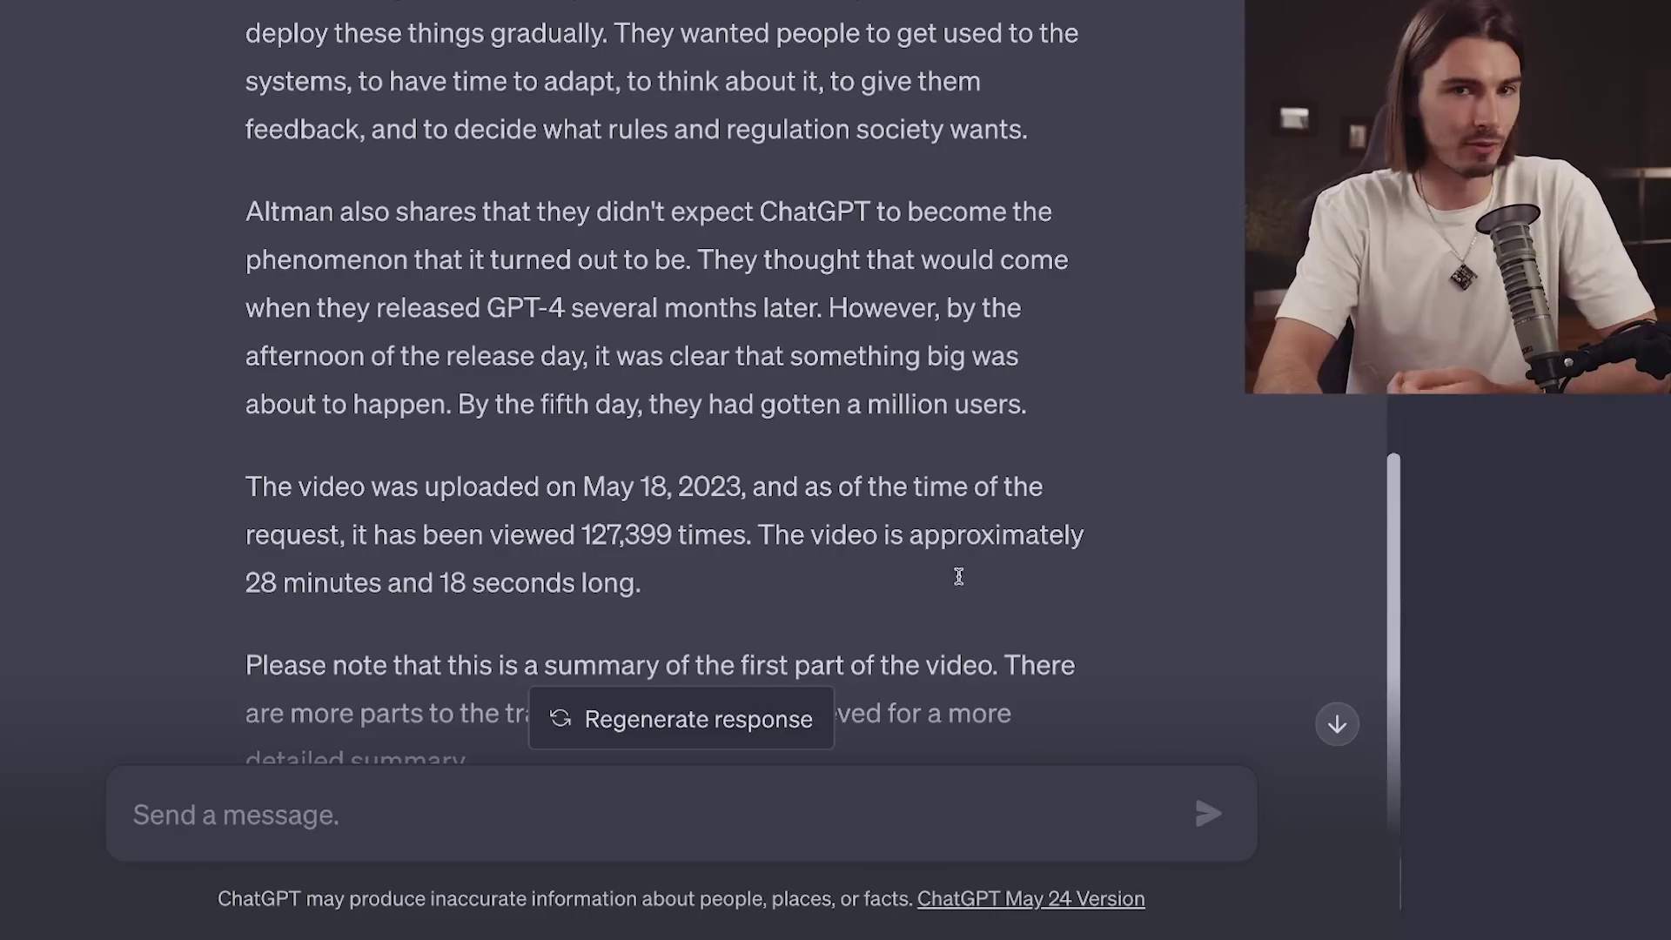
right_click(929, 631)
left_click(877, 379)
scroll(699, 514, "down", 3)
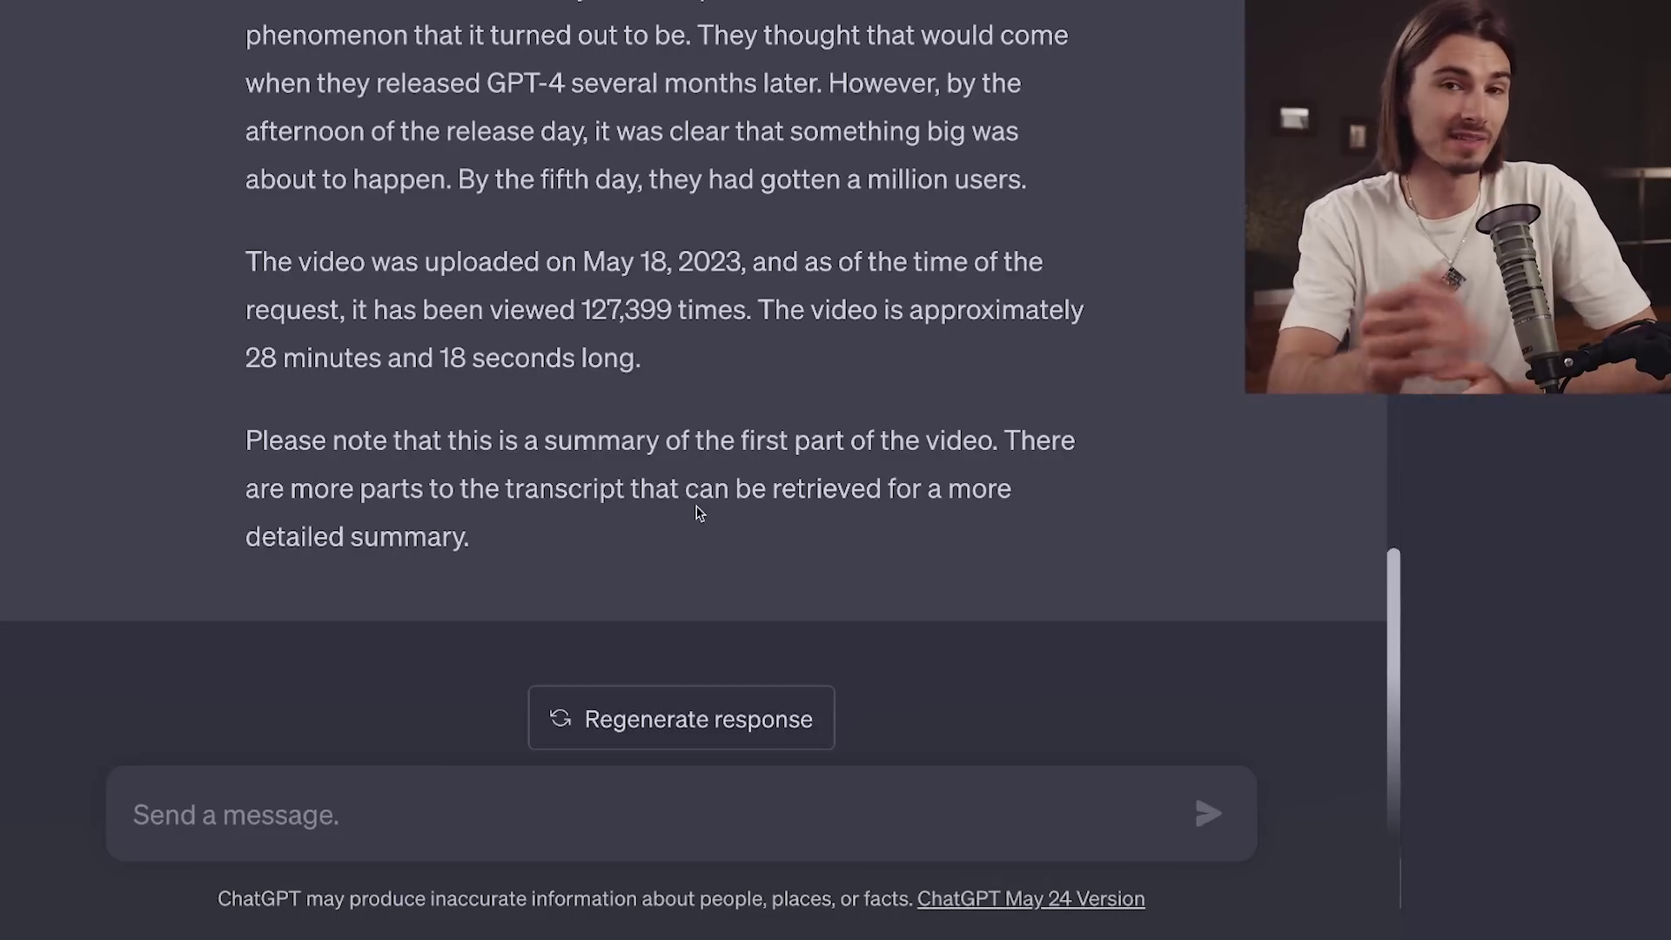
left_click_drag(594, 566, 218, 509)
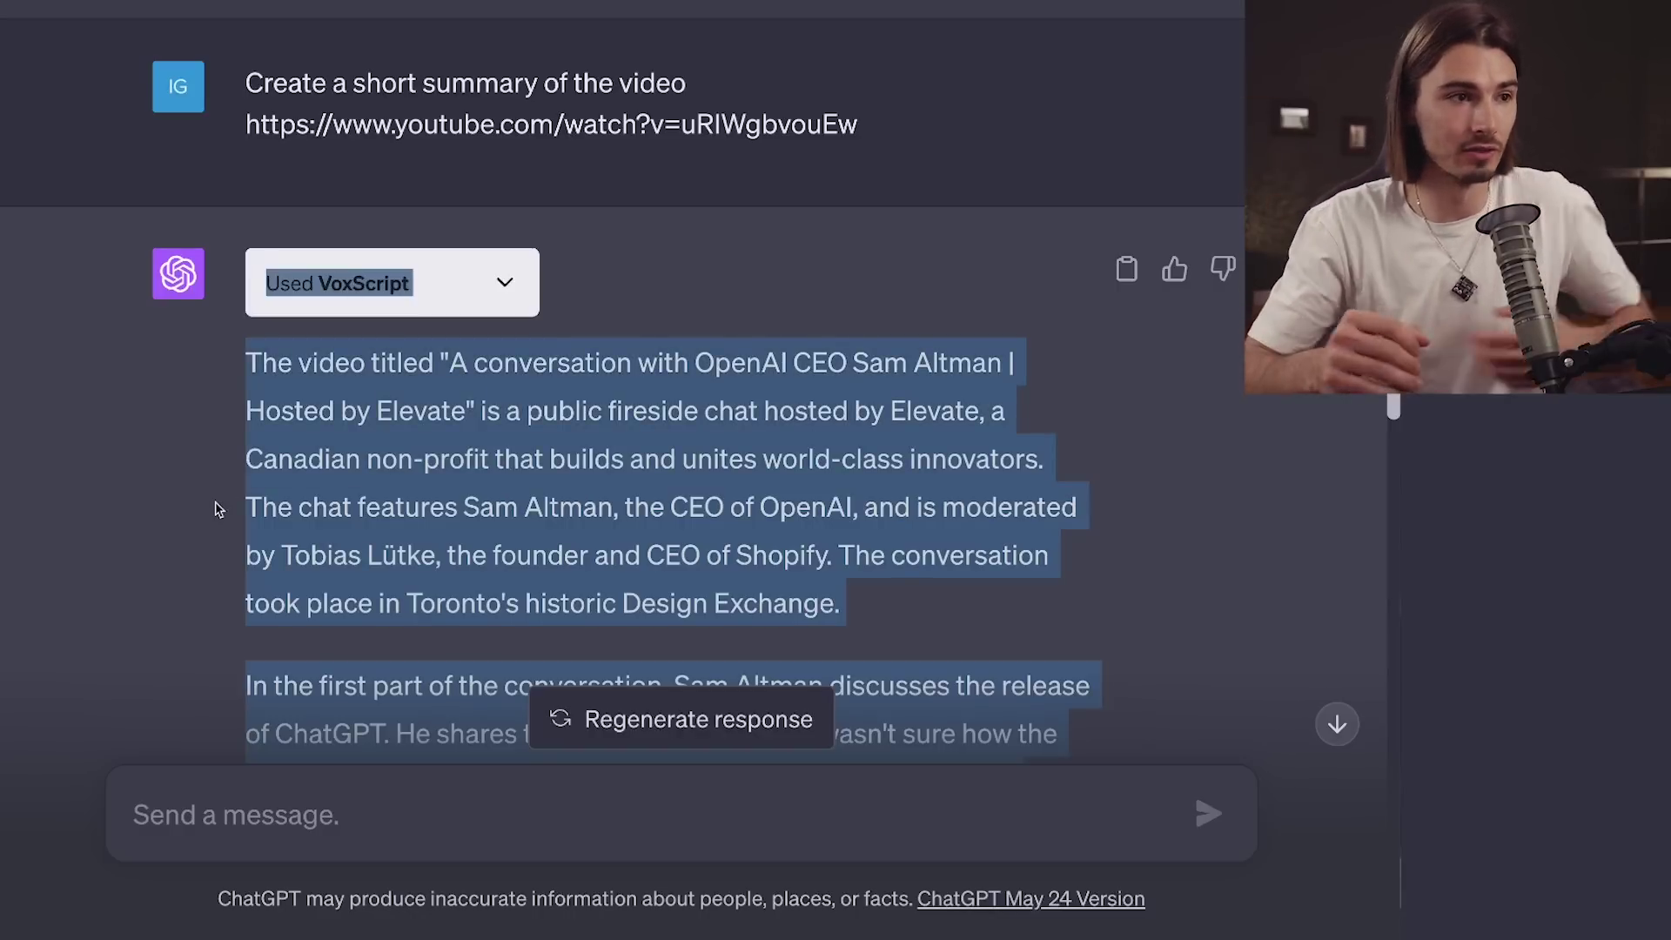
scroll(386, 563, "down", 10)
left_click(358, 826)
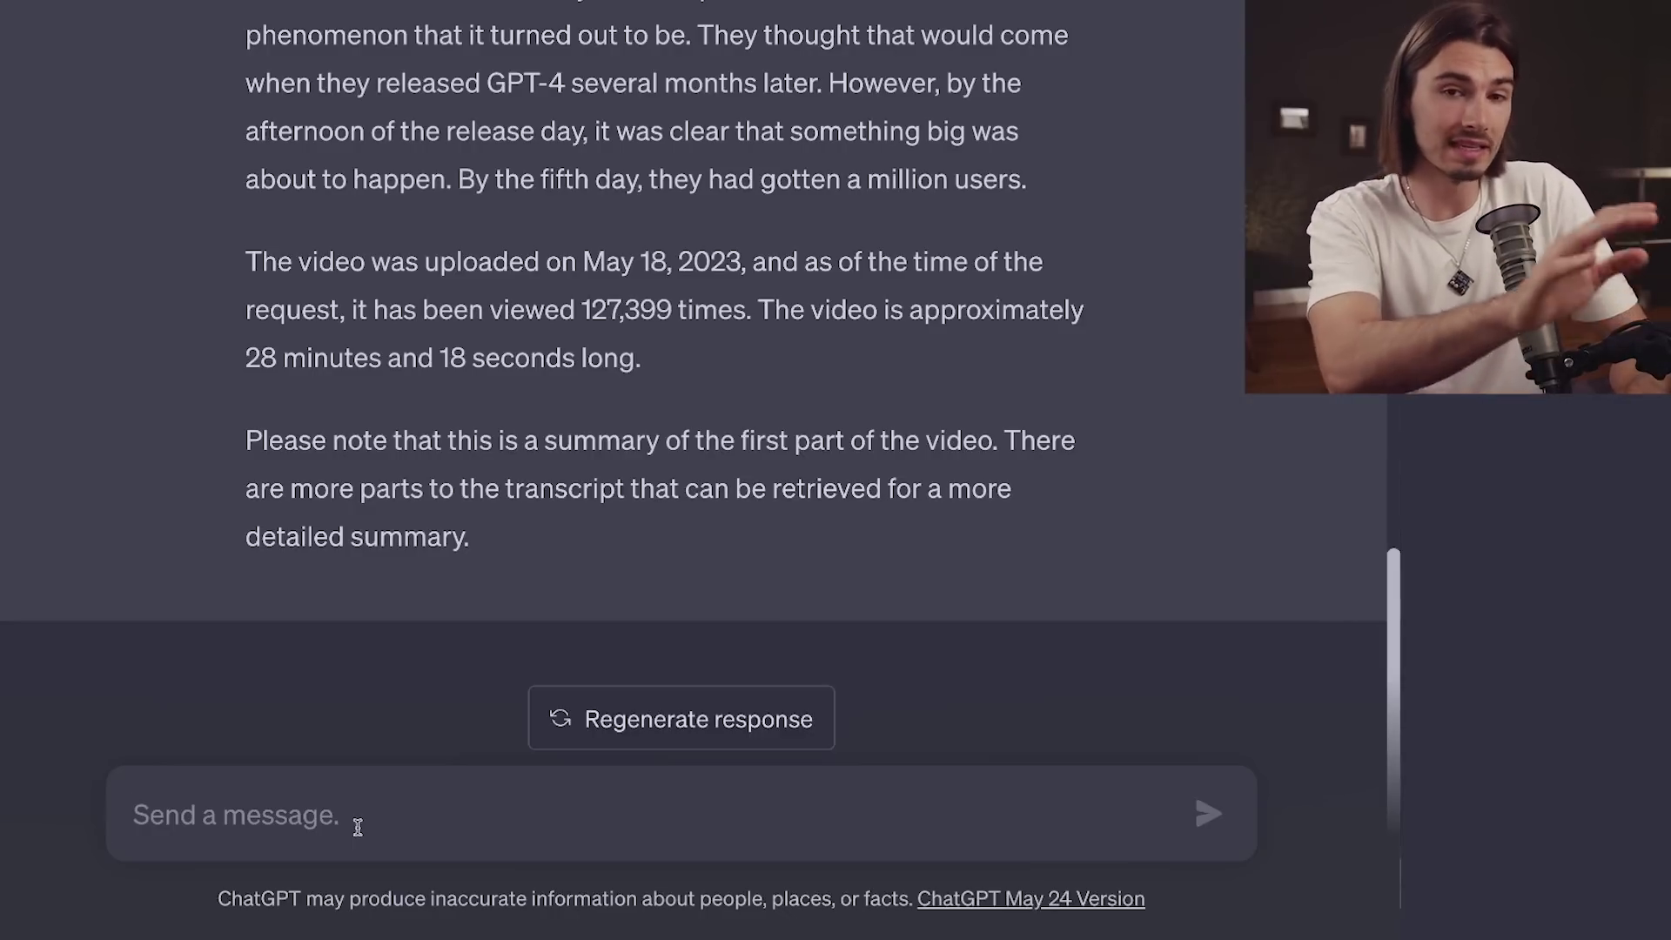
scroll(435, 678, "up", 10)
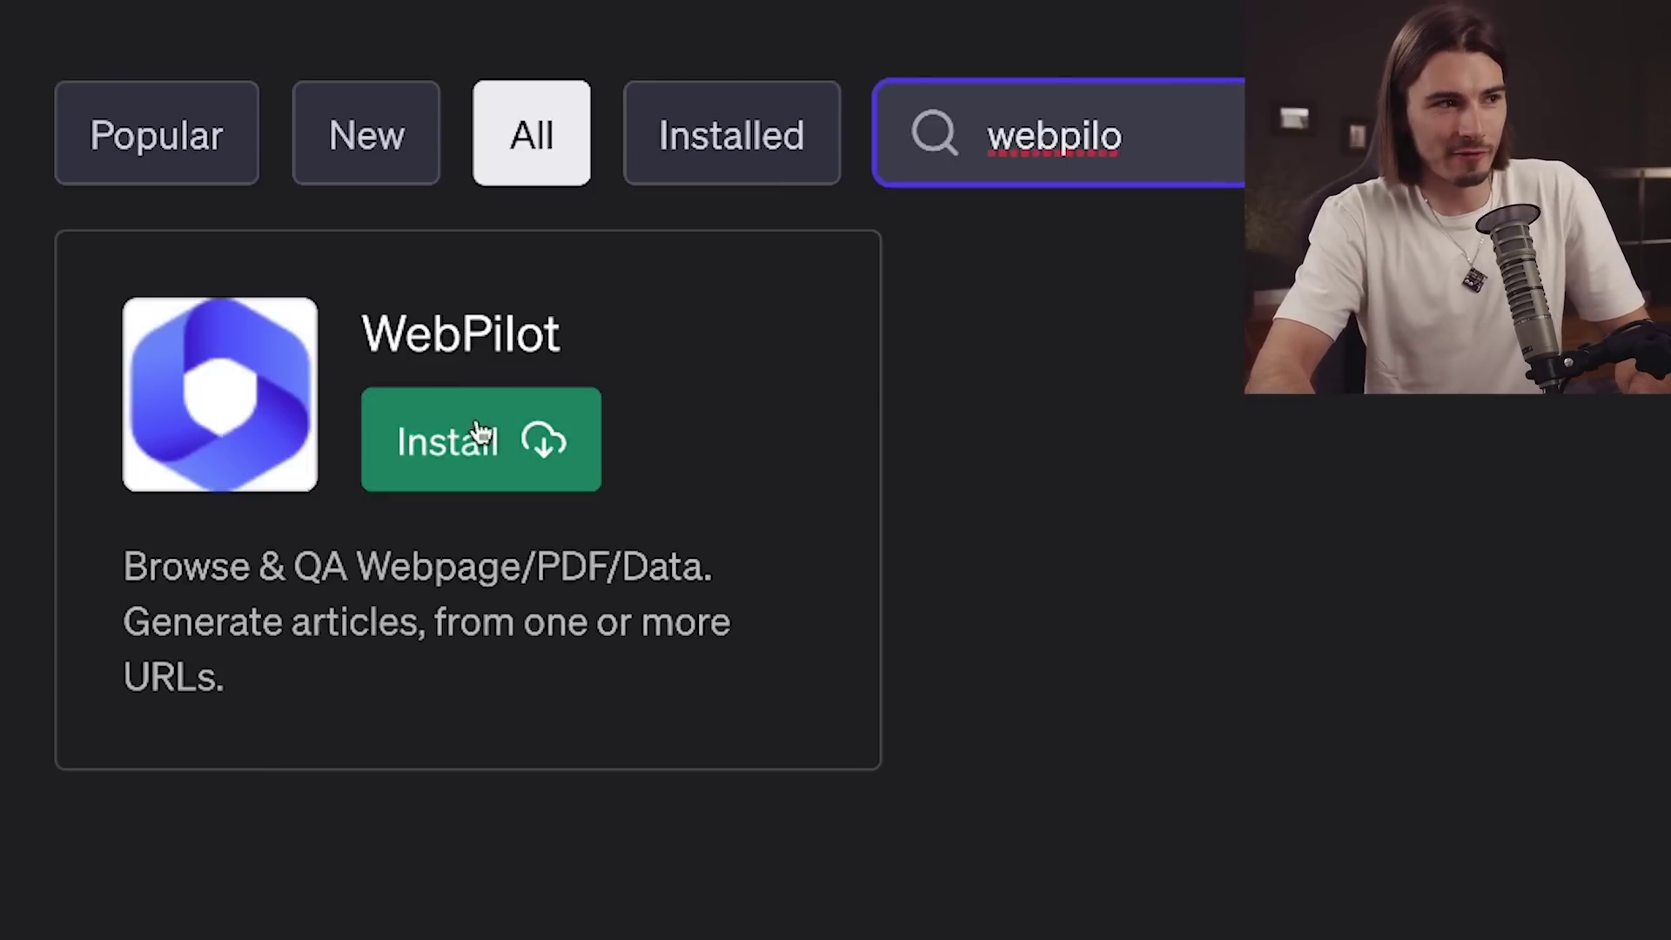
Step: Install WebPilot and paste a follow-up asking for the video's key parts per current AI news
left_click(482, 444)
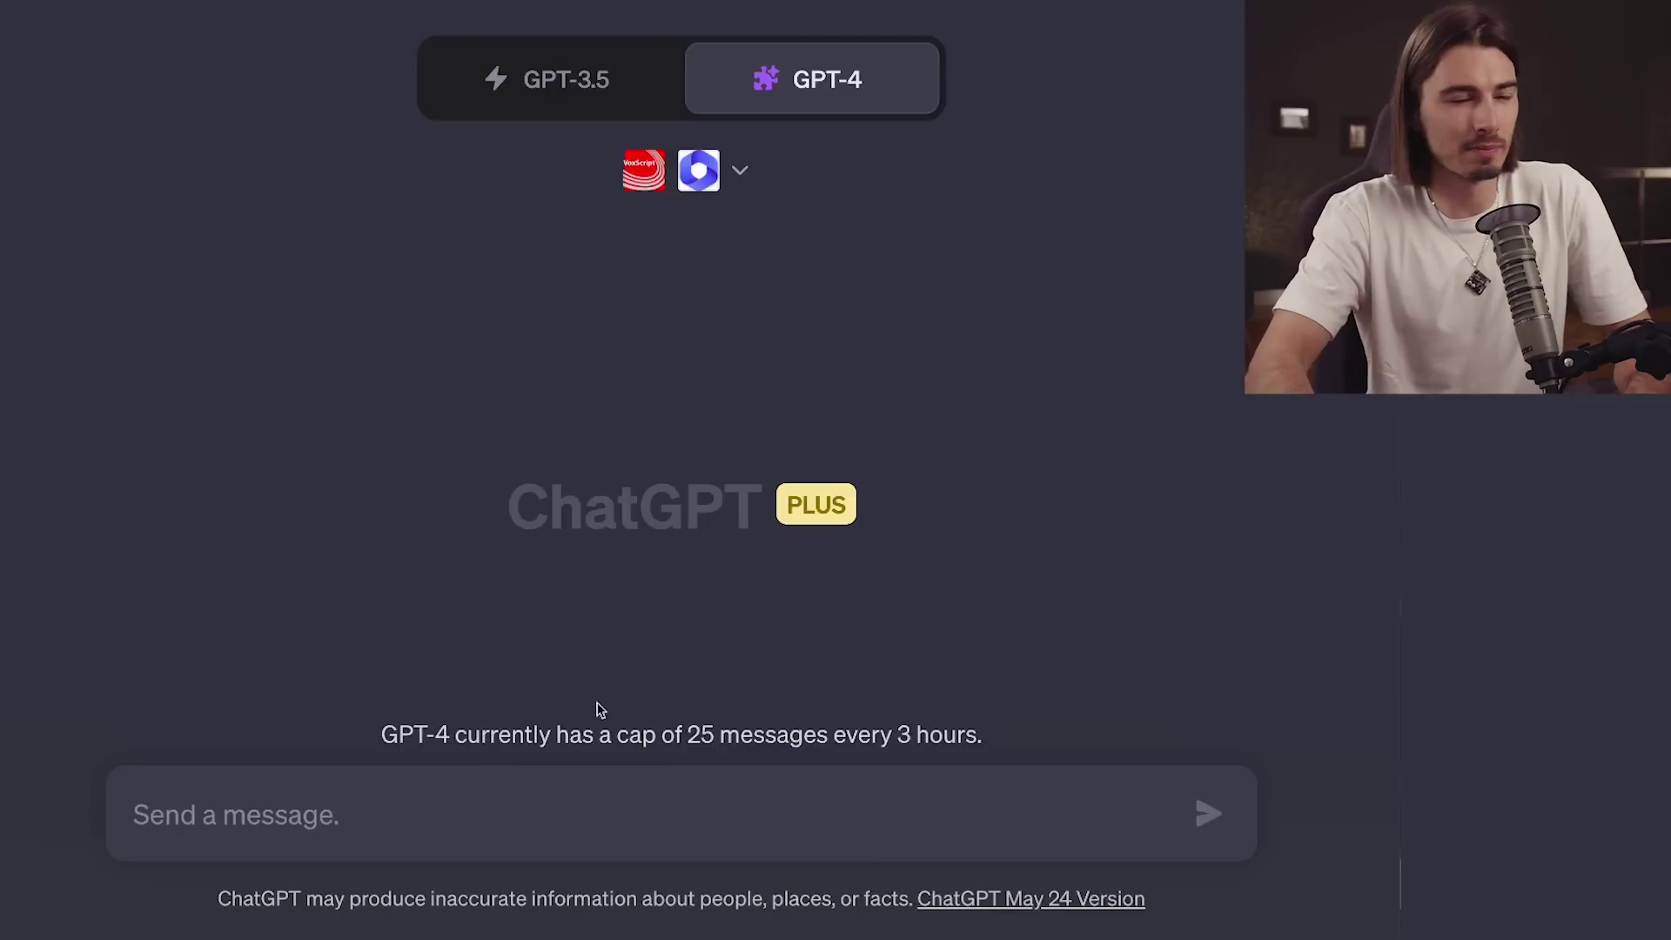
mouse_move(811, 76)
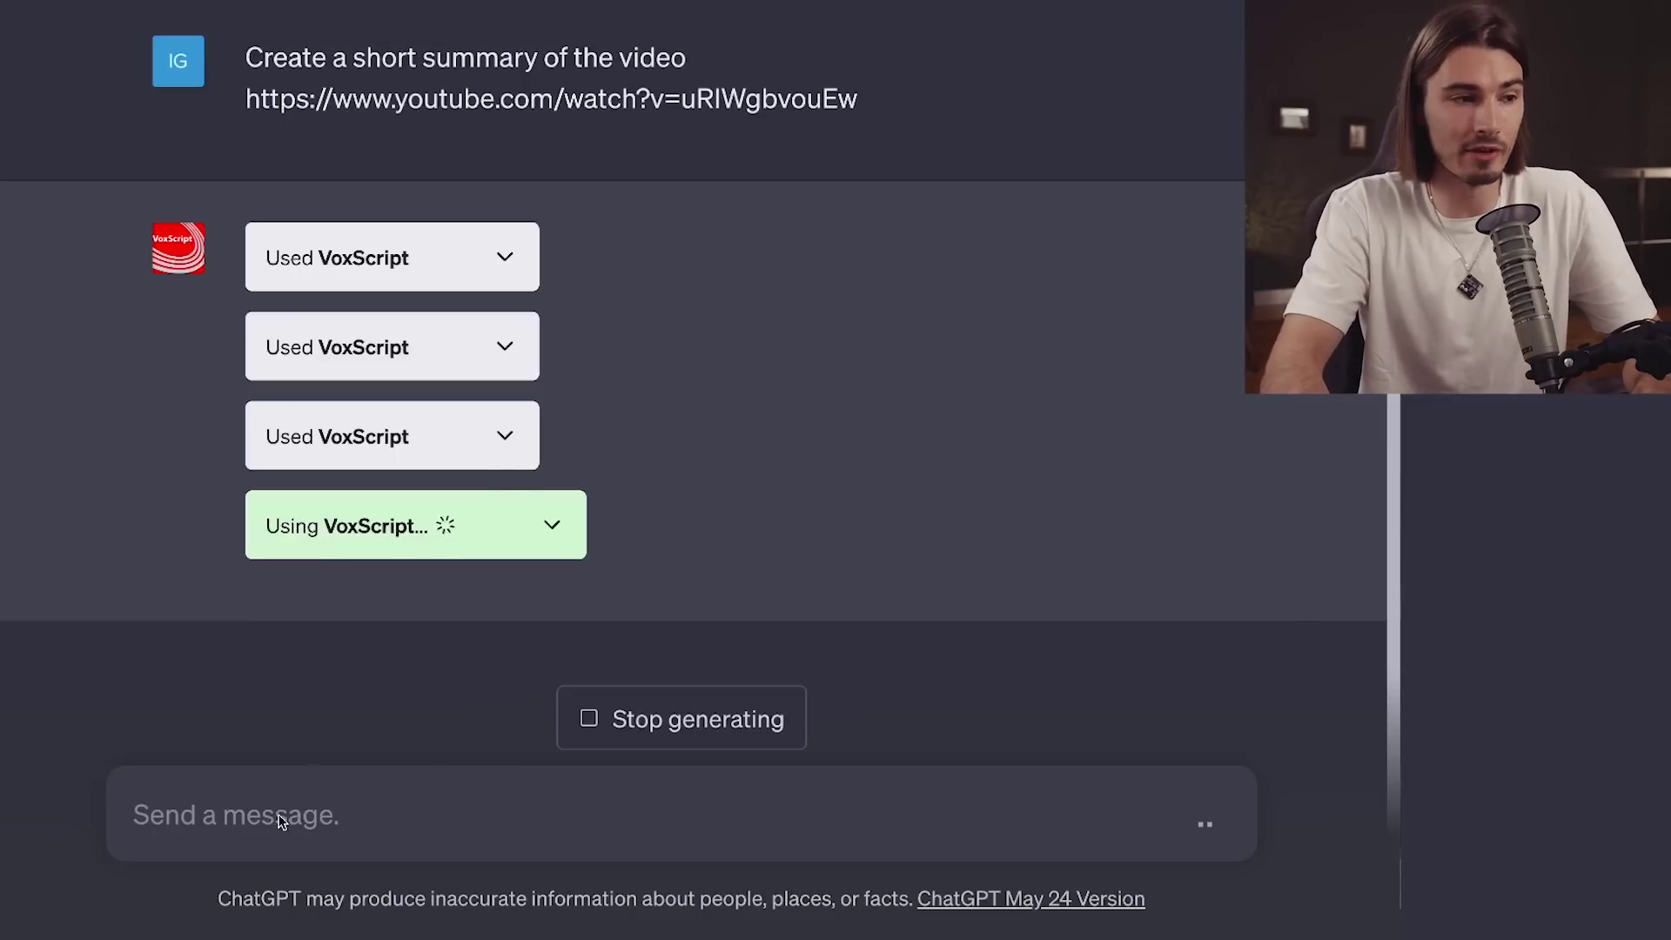
type("What are the most important parts of the video based on current news in AI?")
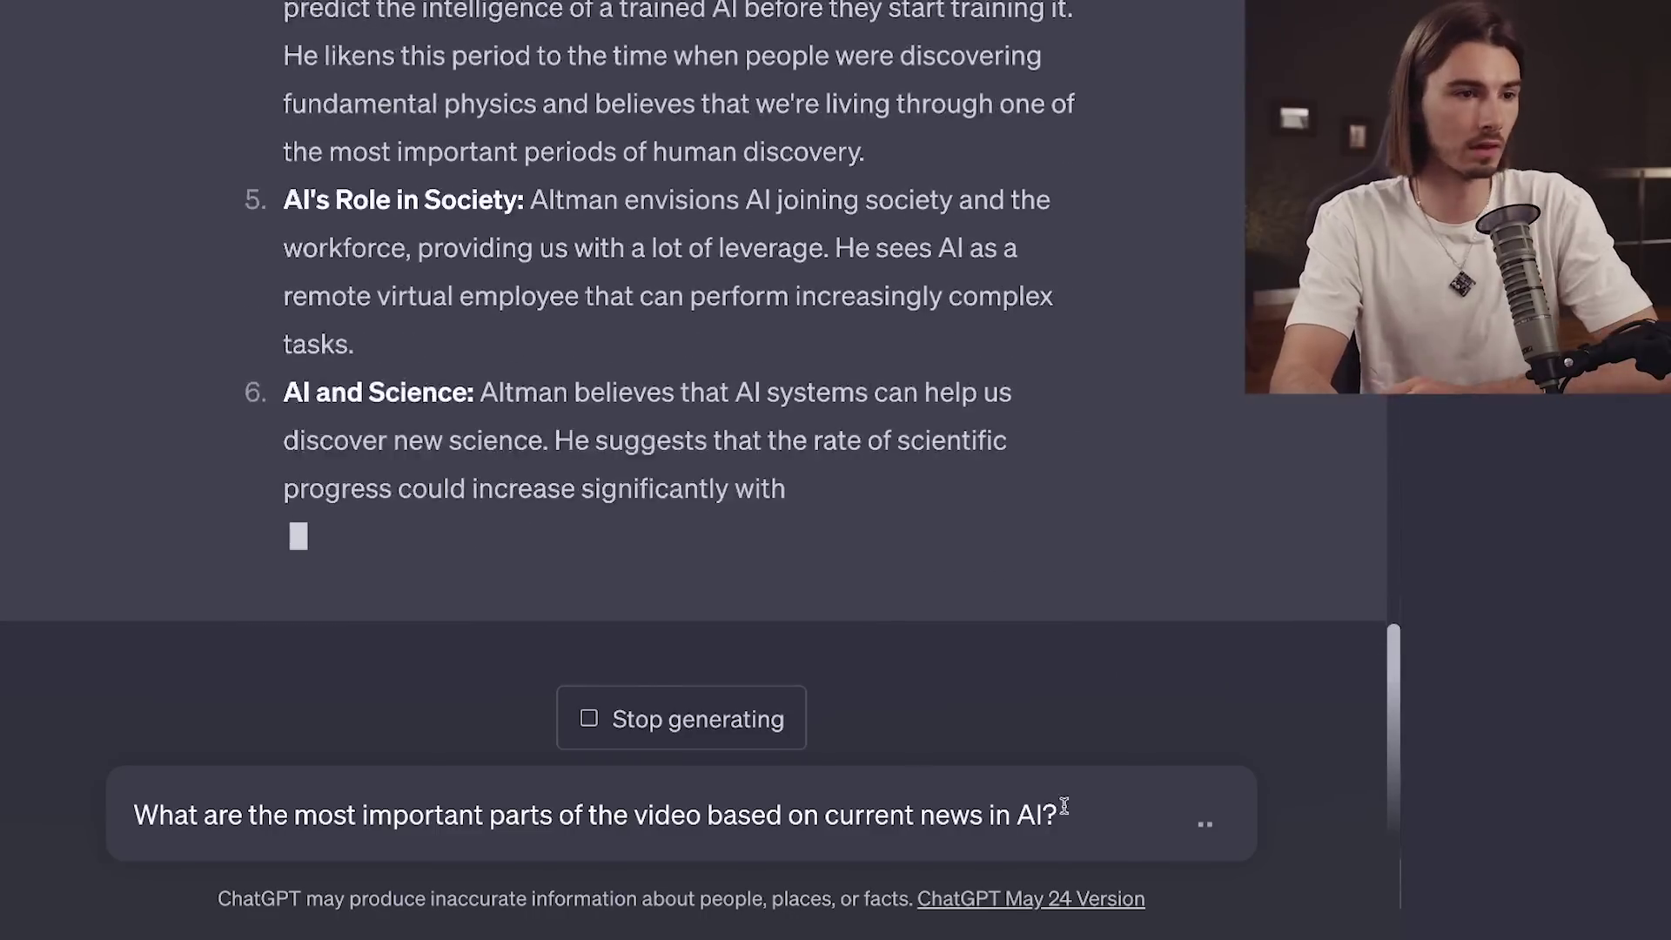
Step: Send the follow-up and review the five points, from AI's Learning Capability to Fusion Energy
key("Return")
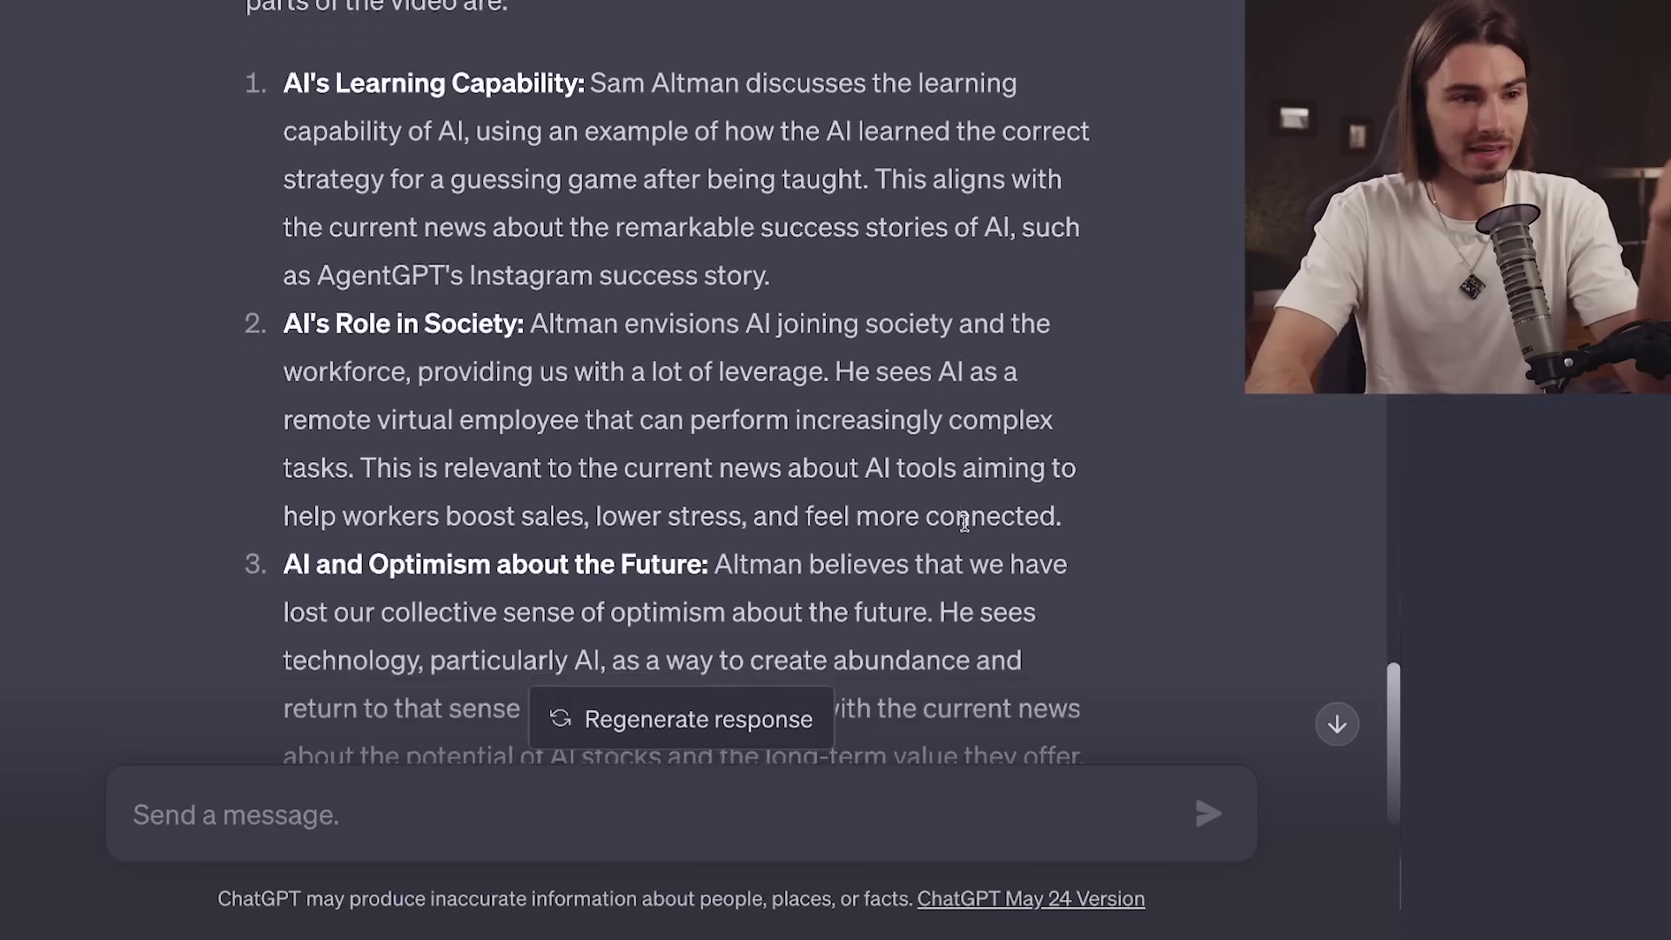
scroll(1016, 540, "down", 3)
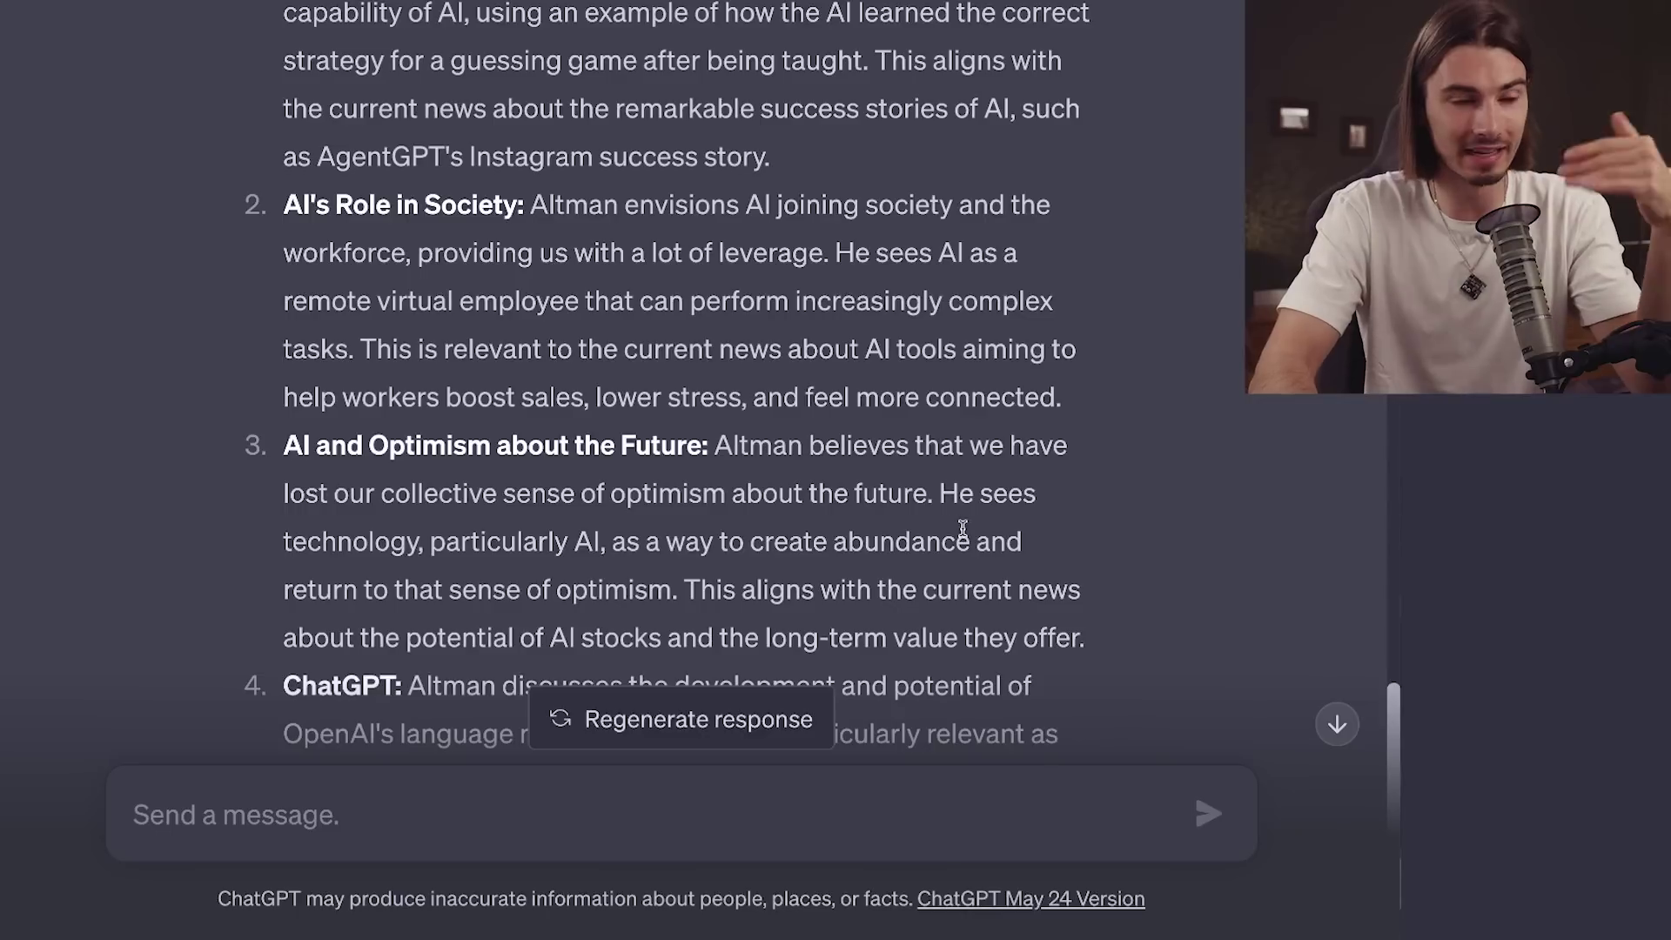
scroll(1018, 543, "down", 1)
scroll(1036, 531, "down", 7)
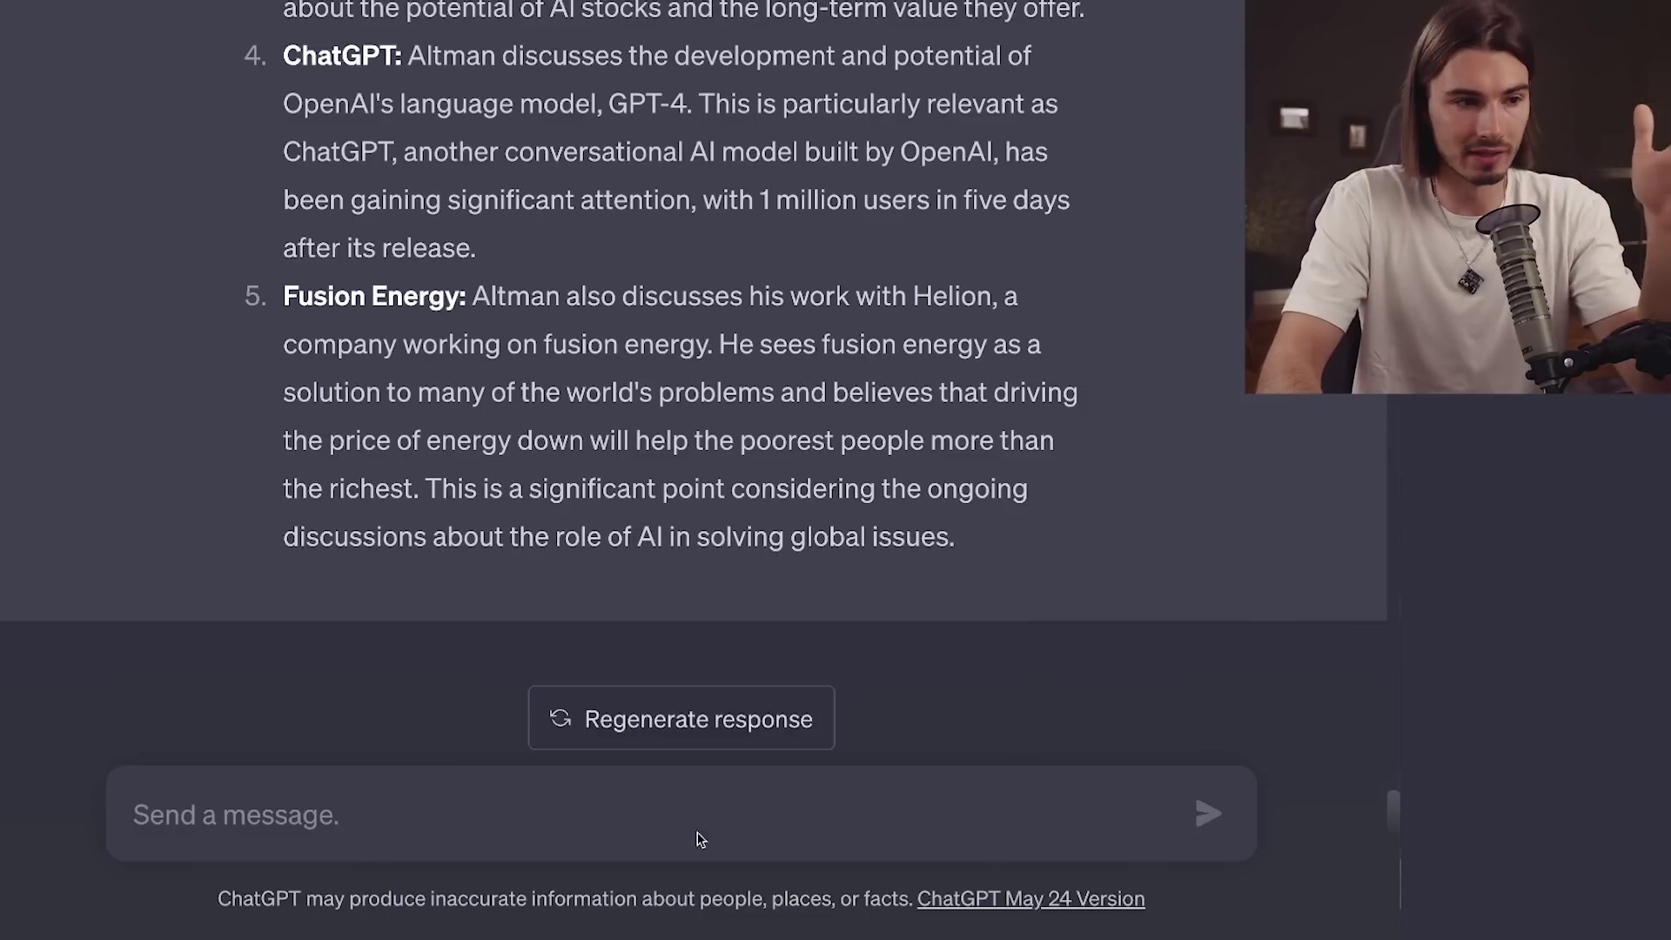
left_click_drag(1051, 589, 279, 131)
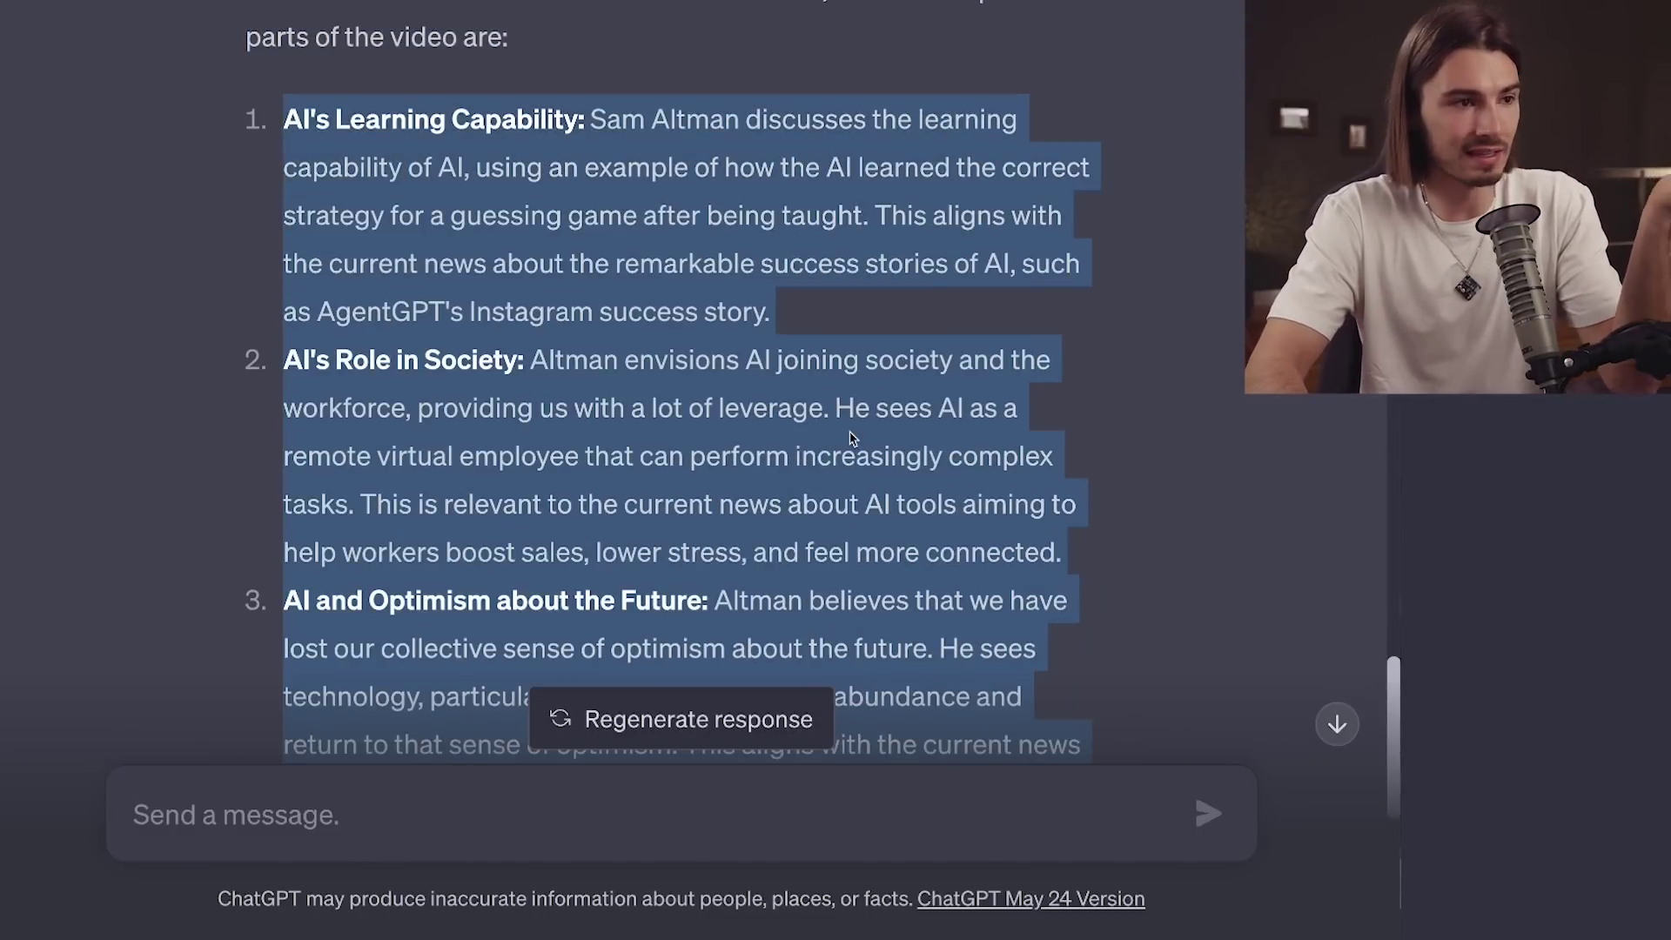
left_click(852, 438)
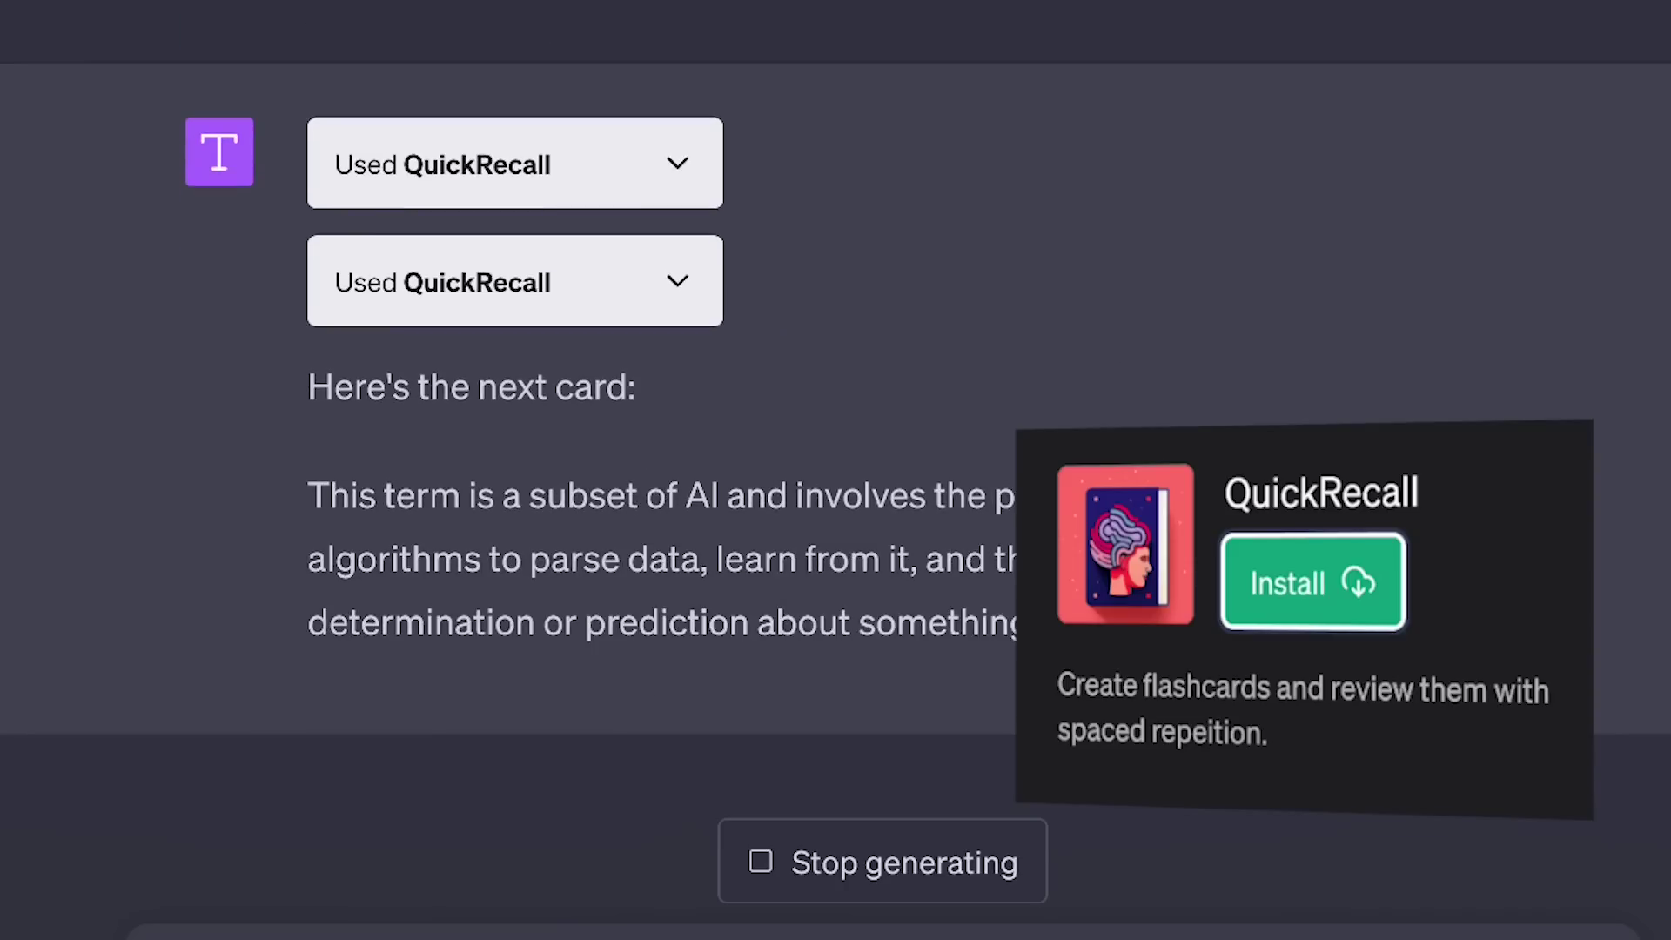
Step: Expand the first QuickRecall call's details and choose Continue with Google on its login page
scroll(223, 578, "up", 2)
left_click(675, 167)
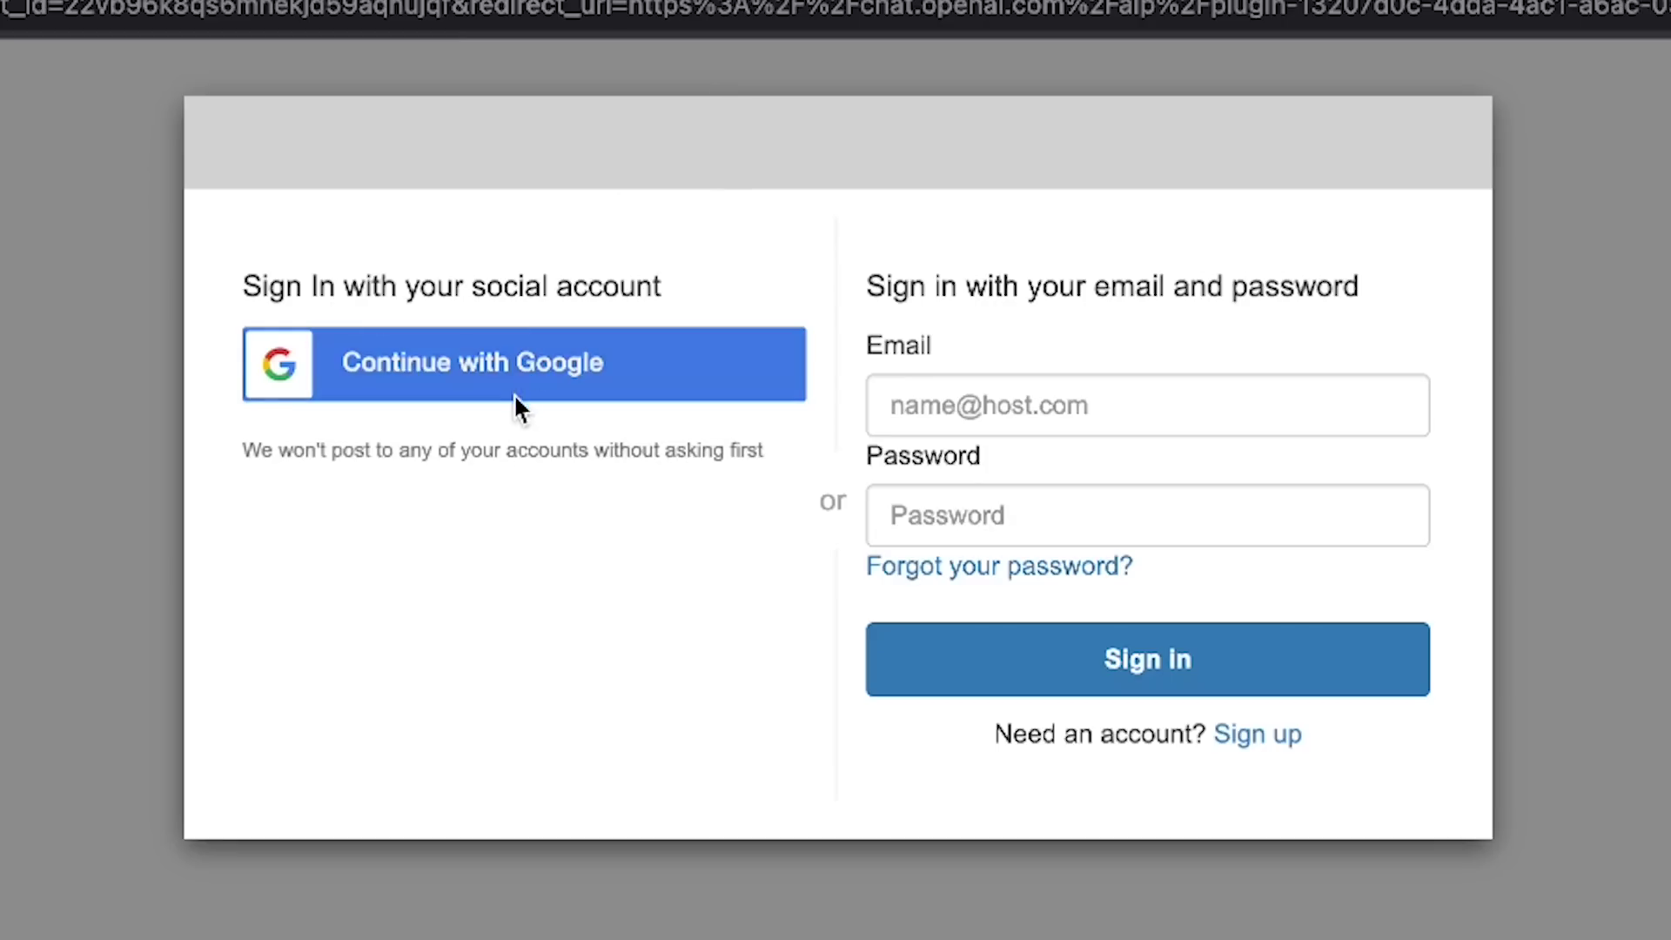
left_click(516, 404)
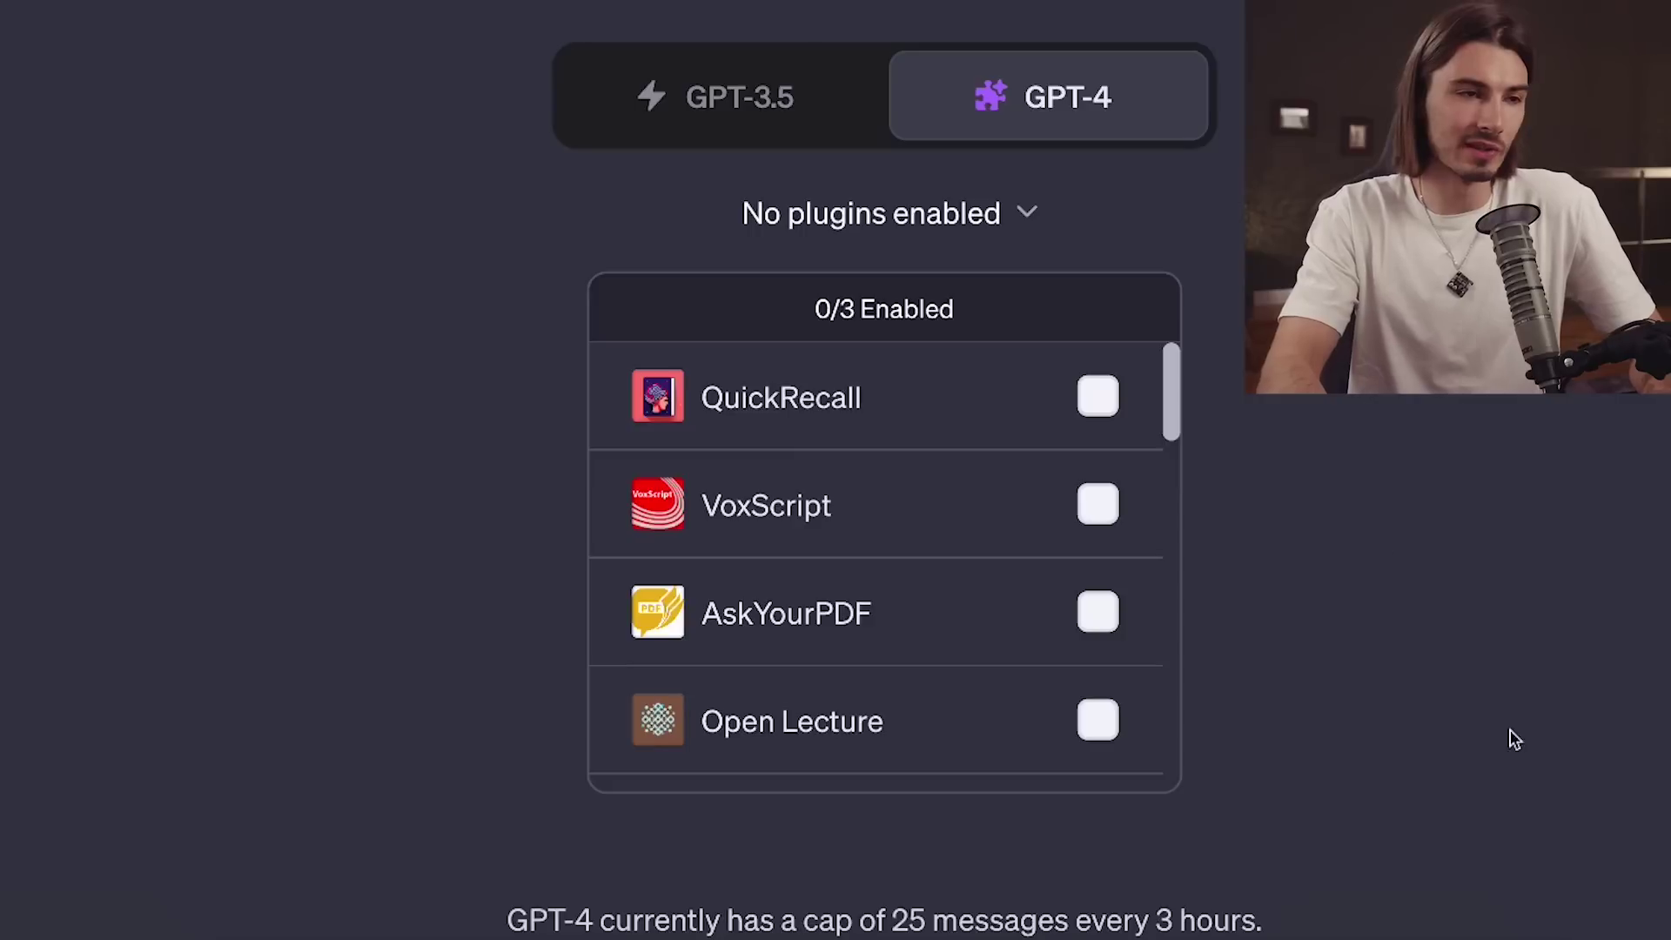
Step: Swap VoxScript for QuickRecall and WebPilot, then paste the 10-AI-terms flashcard prompt
left_click(779, 453)
left_click(779, 435)
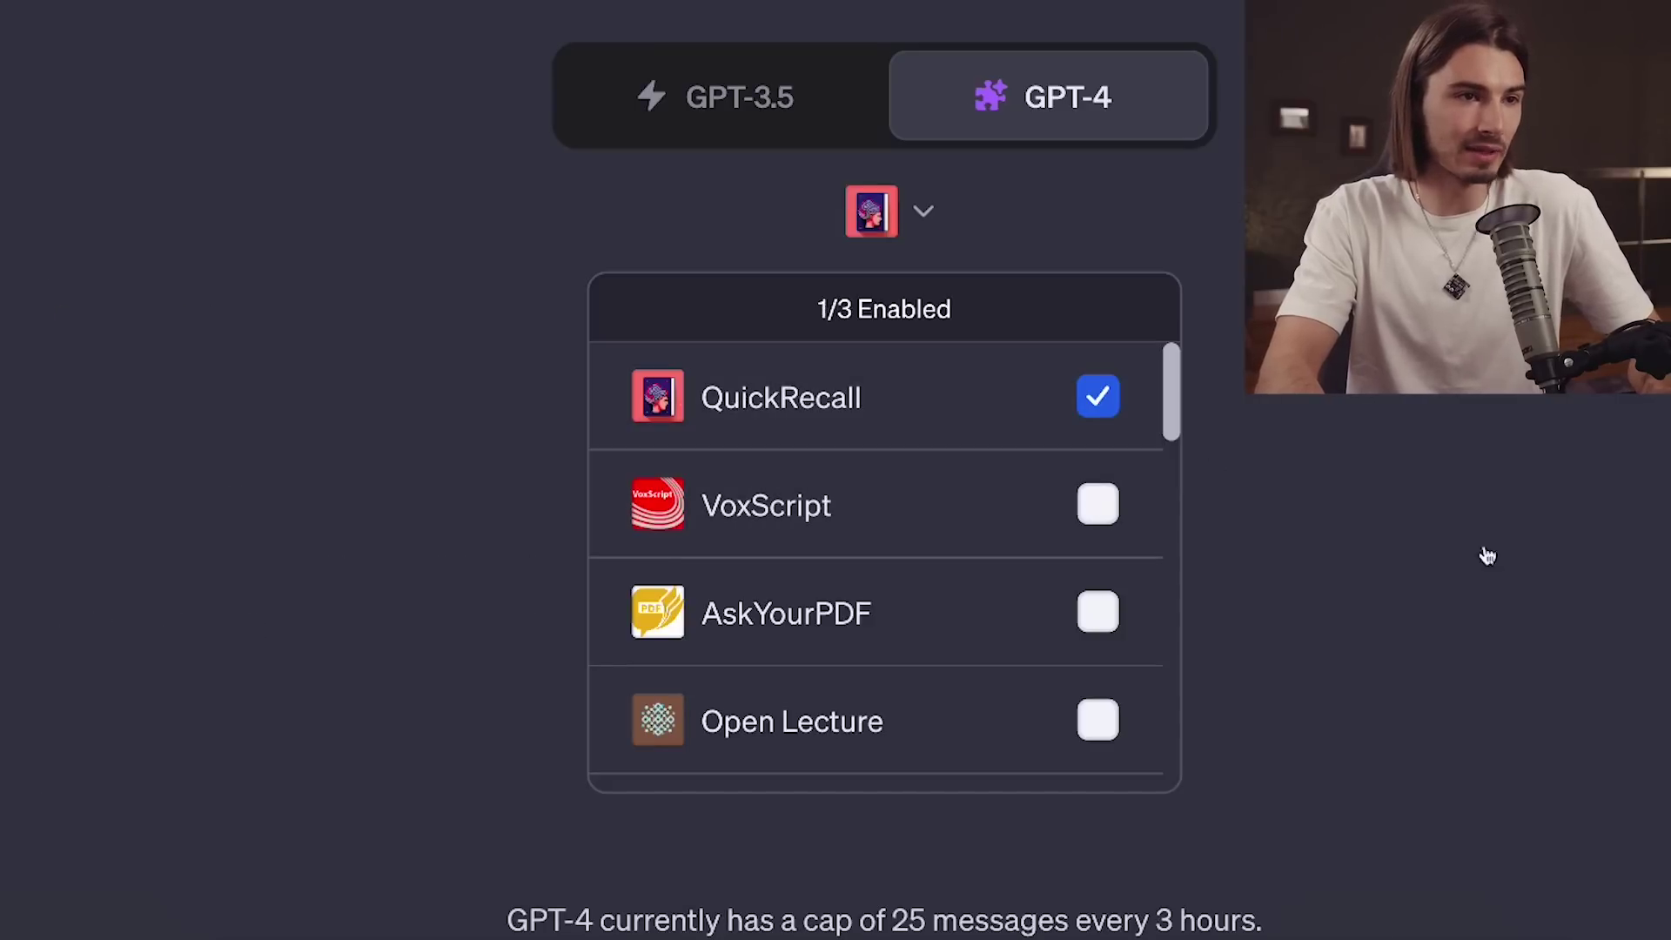
left_click(1381, 552)
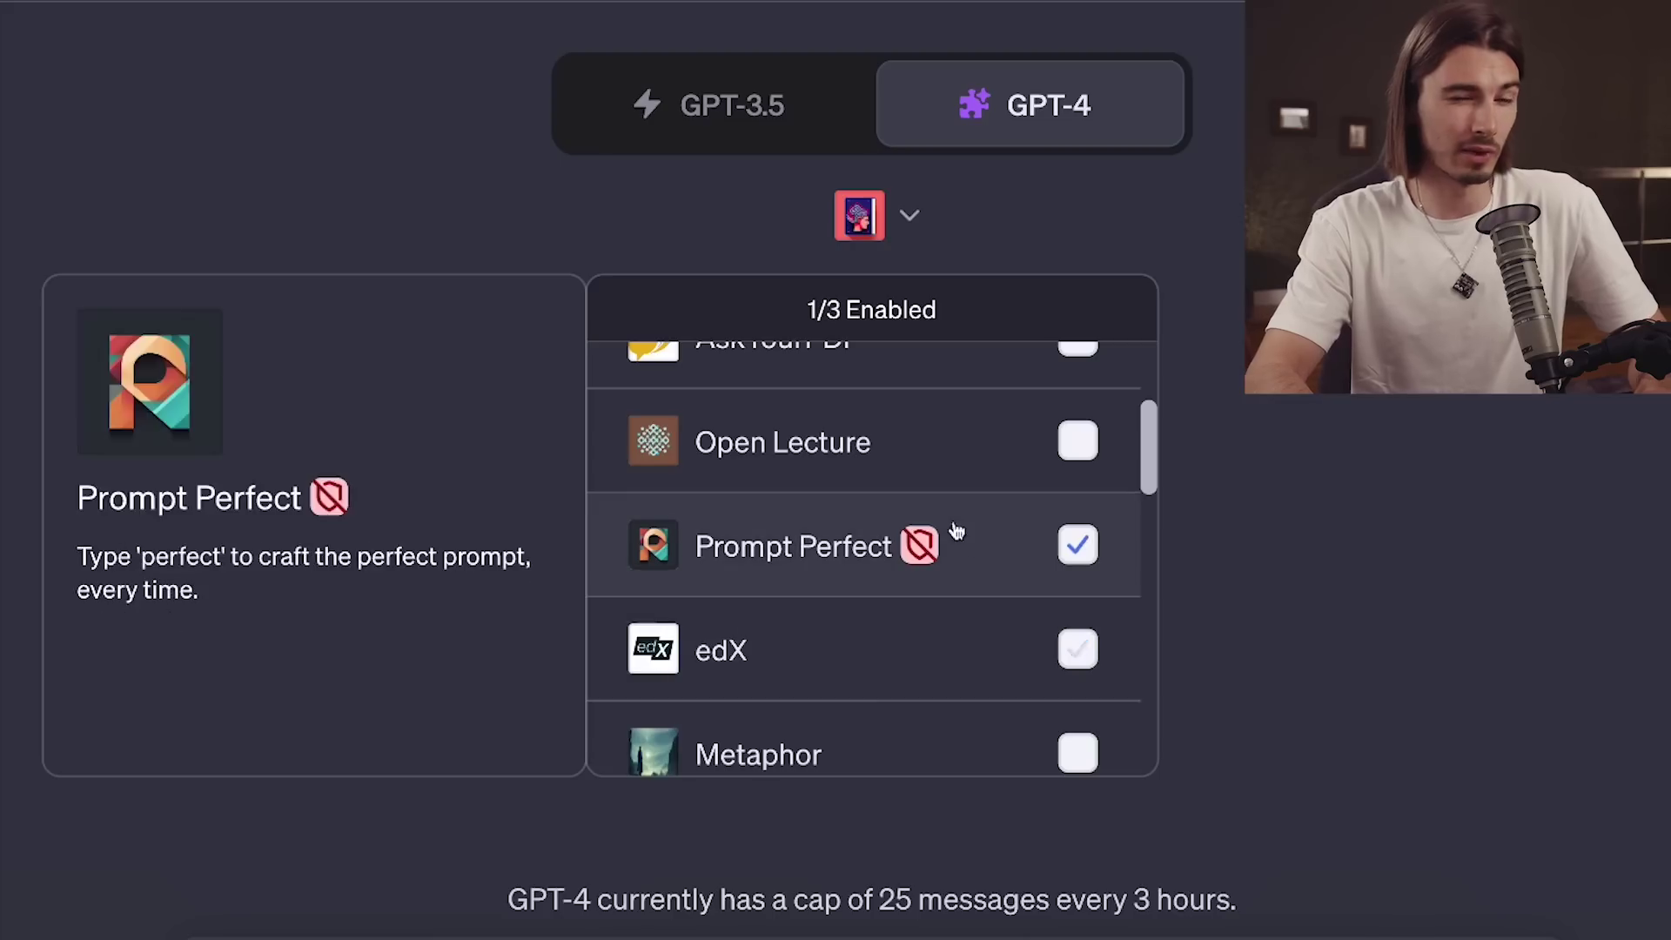
scroll(866, 522, "down", 3)
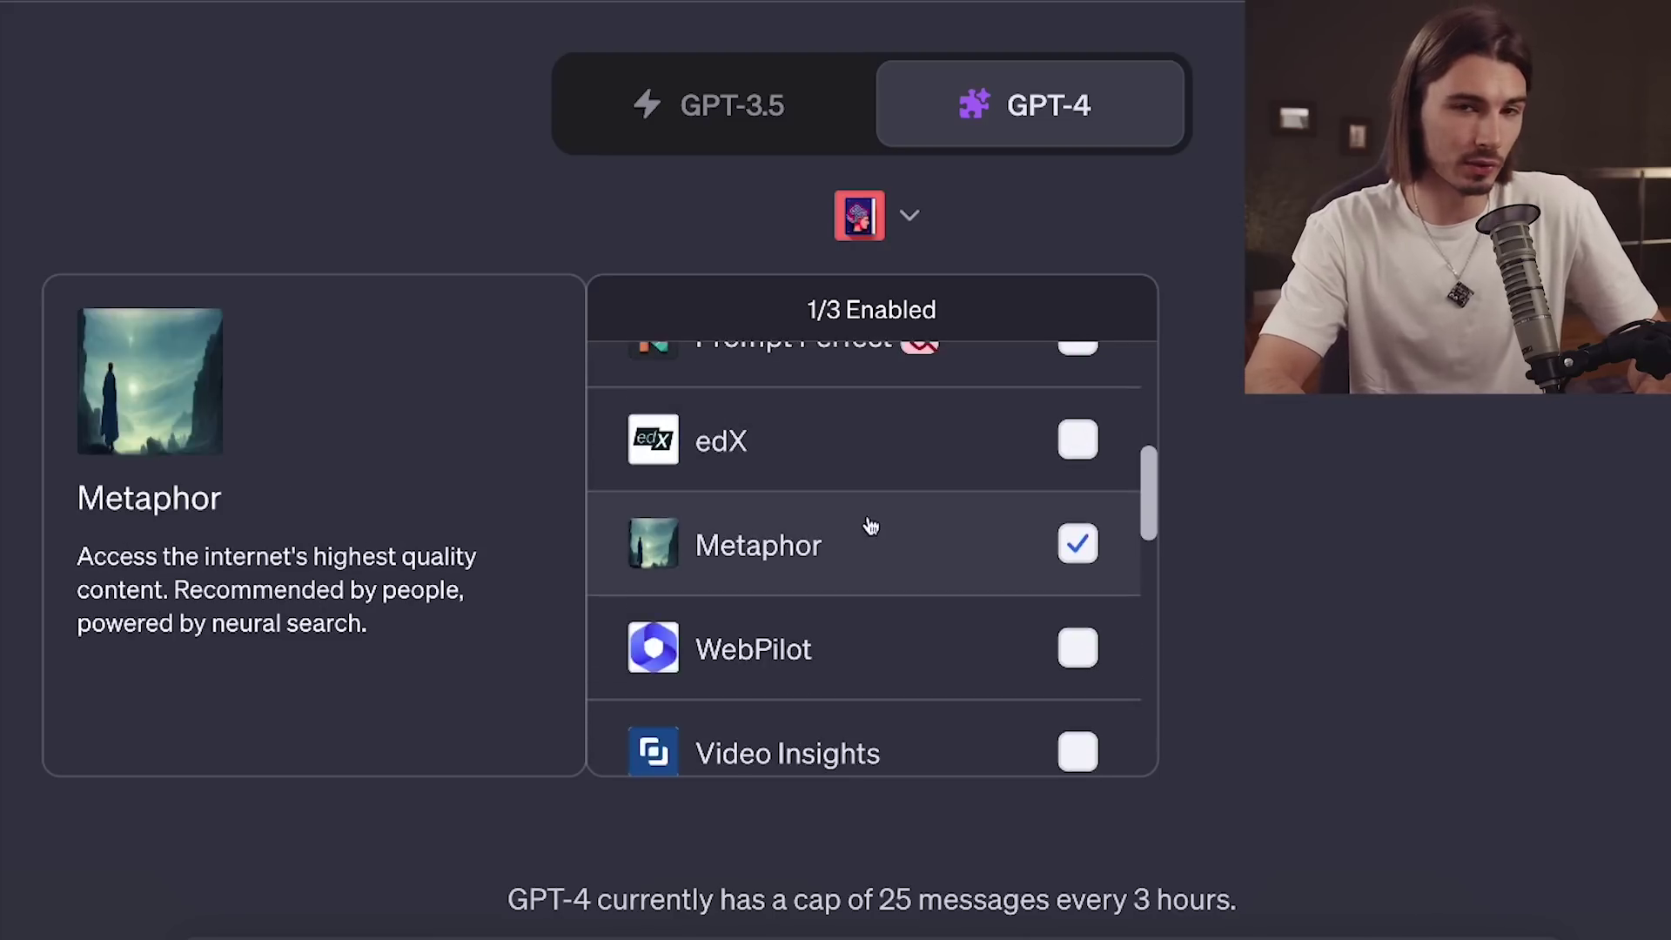
left_click(1001, 628)
left_click(1104, 202)
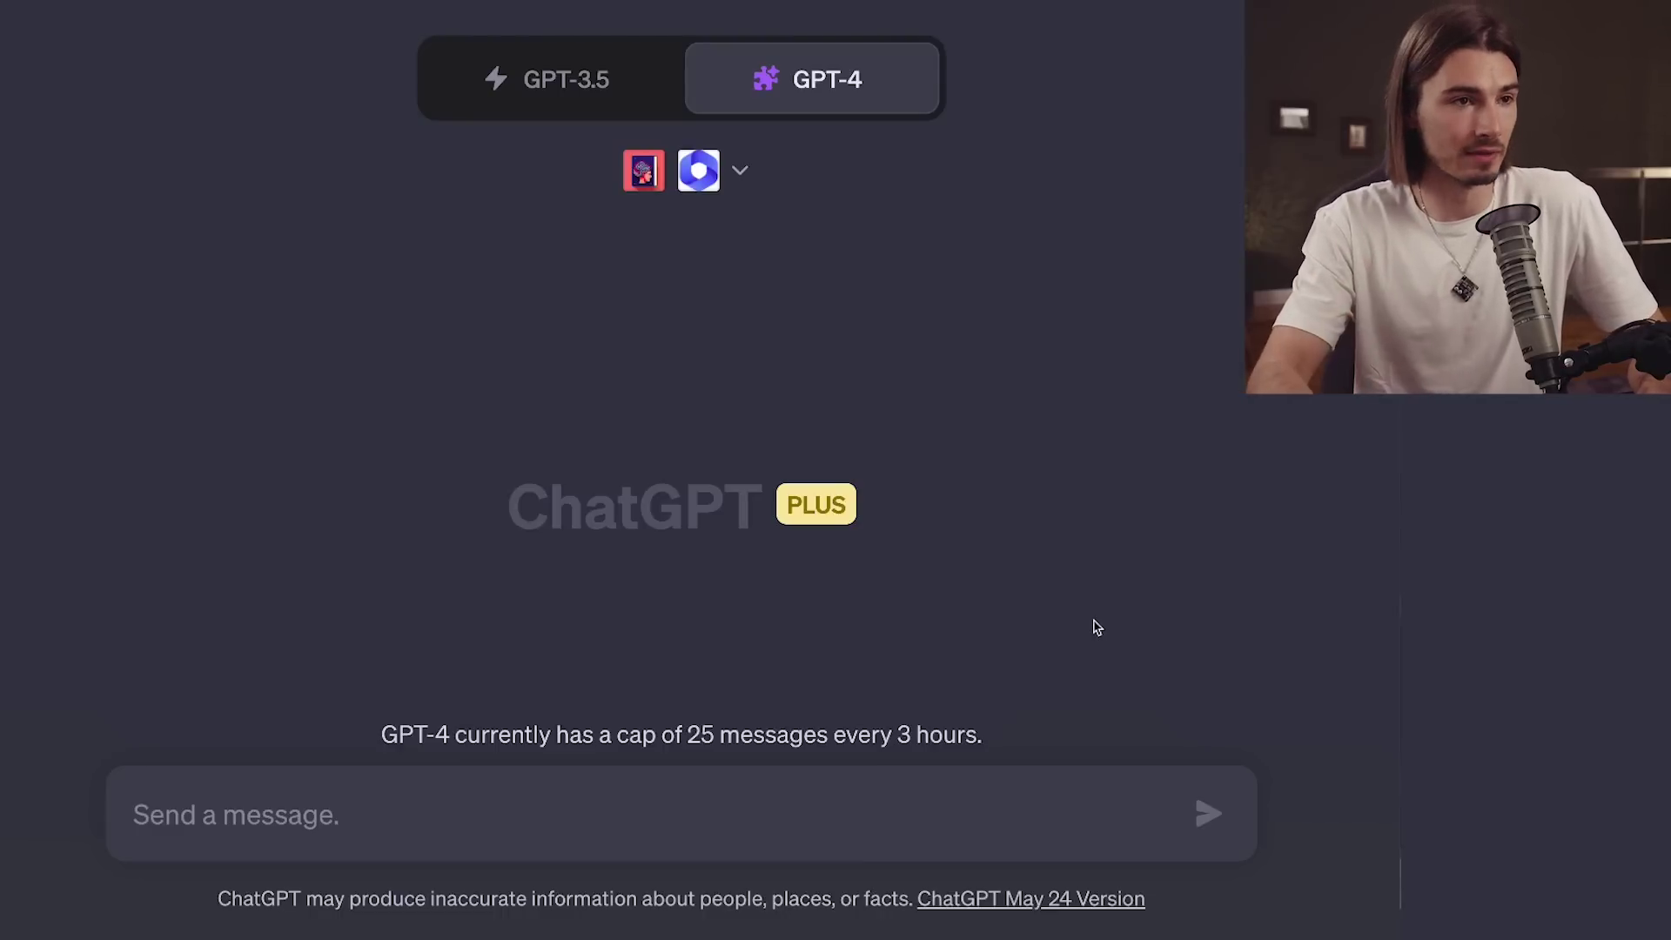
type("Using WebPilot plugin search and create a list of 10 essential AI terms with beginner-friendly explanations. Then use the QuickRecall Plugin to create a deck of flashcards")
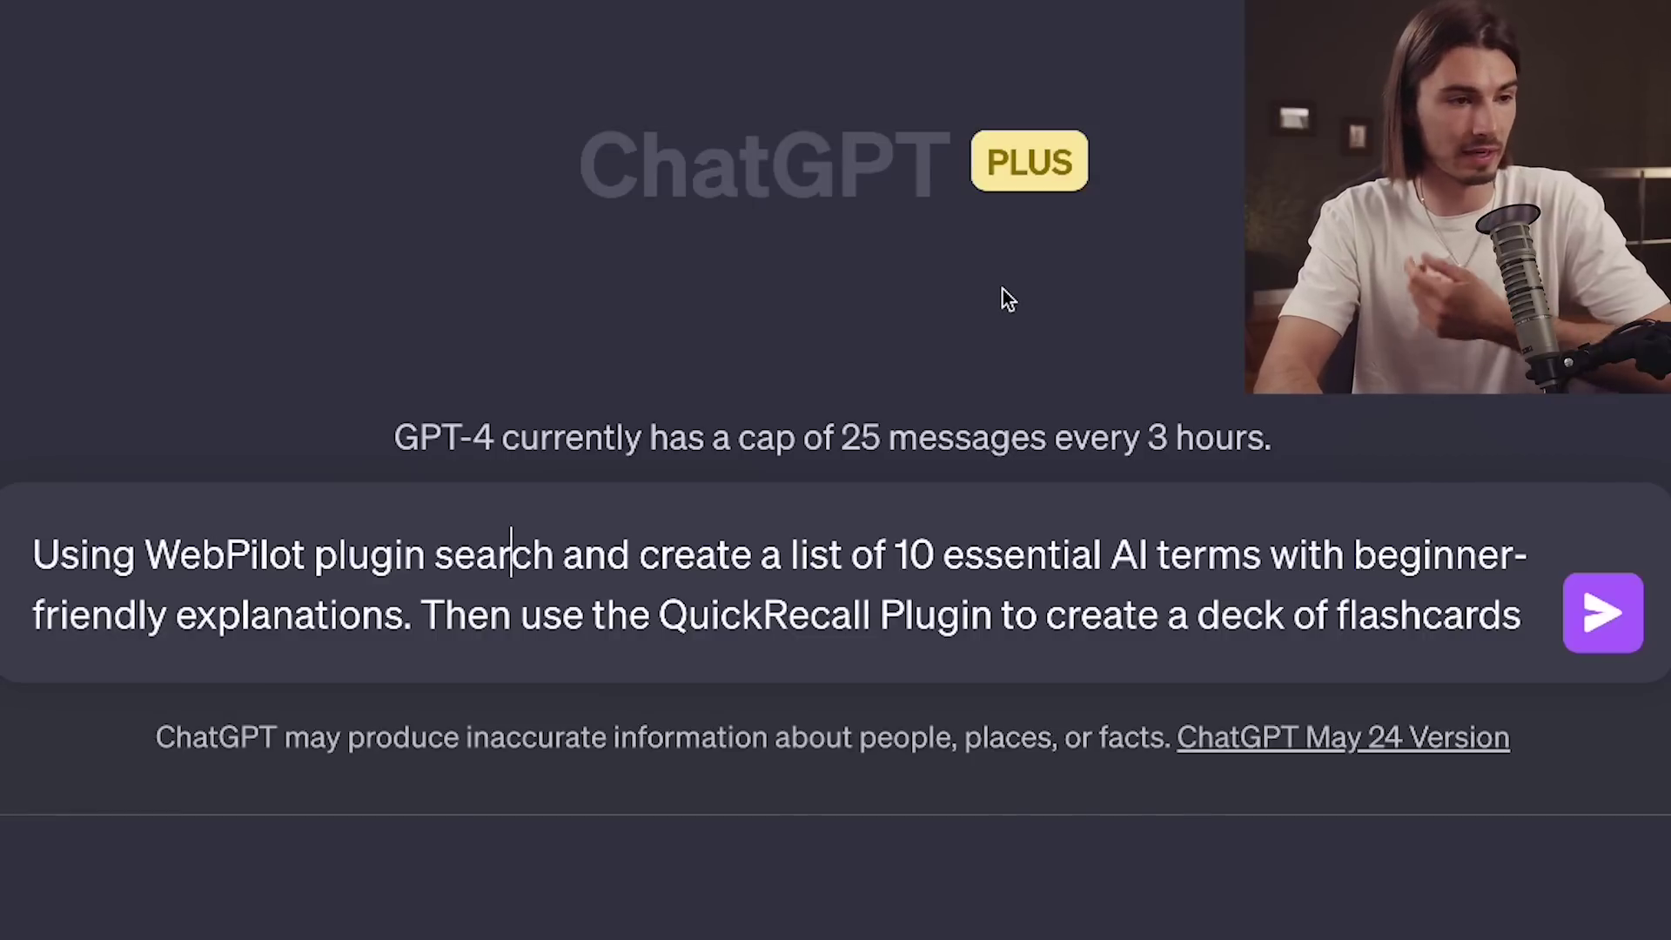
Step: Send the AI-terms flashcard request, then stop the reply after repeated WebPilot failures
left_click_drag(443, 616, 1523, 622)
left_click(1623, 630)
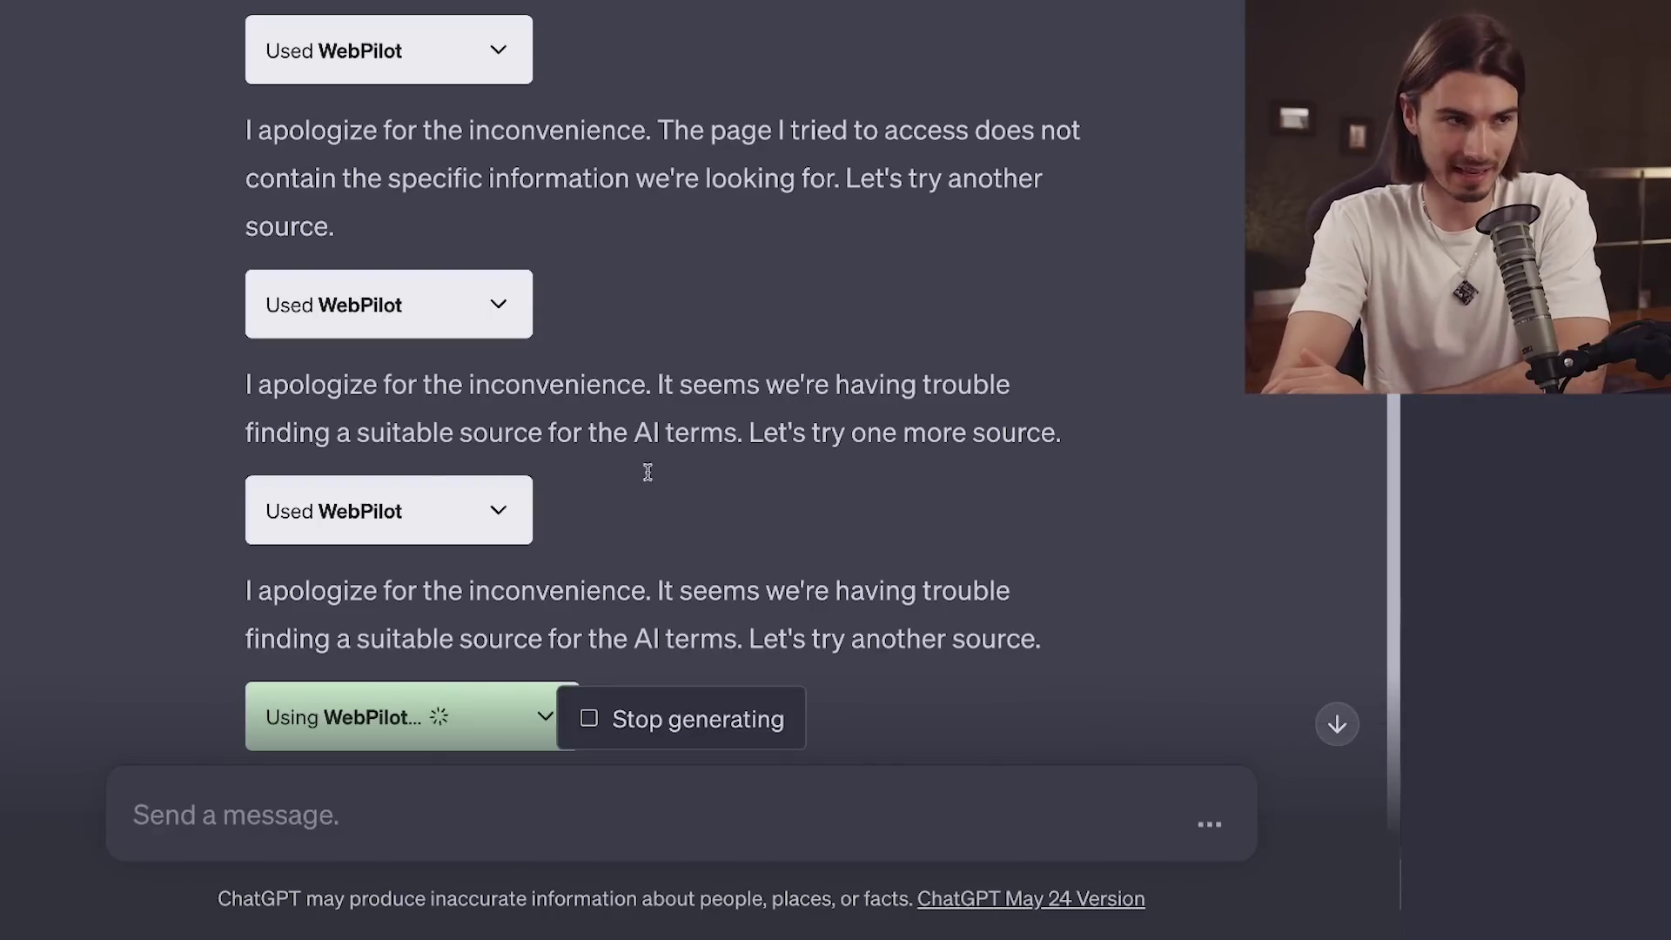
scroll(526, 486, "up", 6)
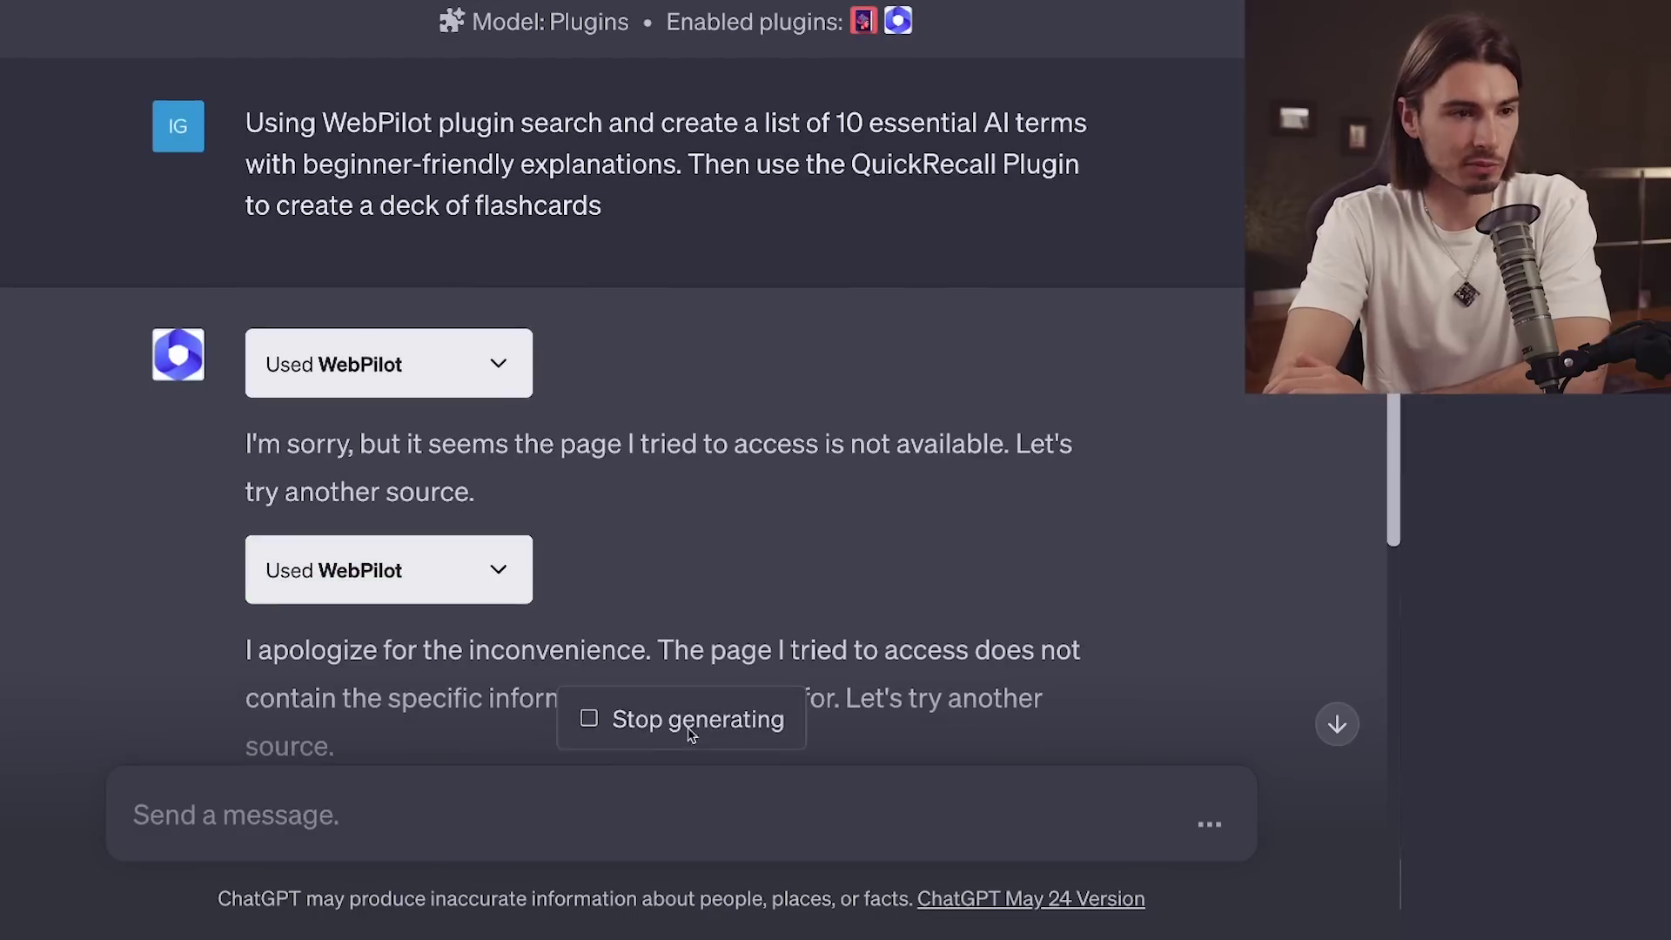
left_click(683, 726)
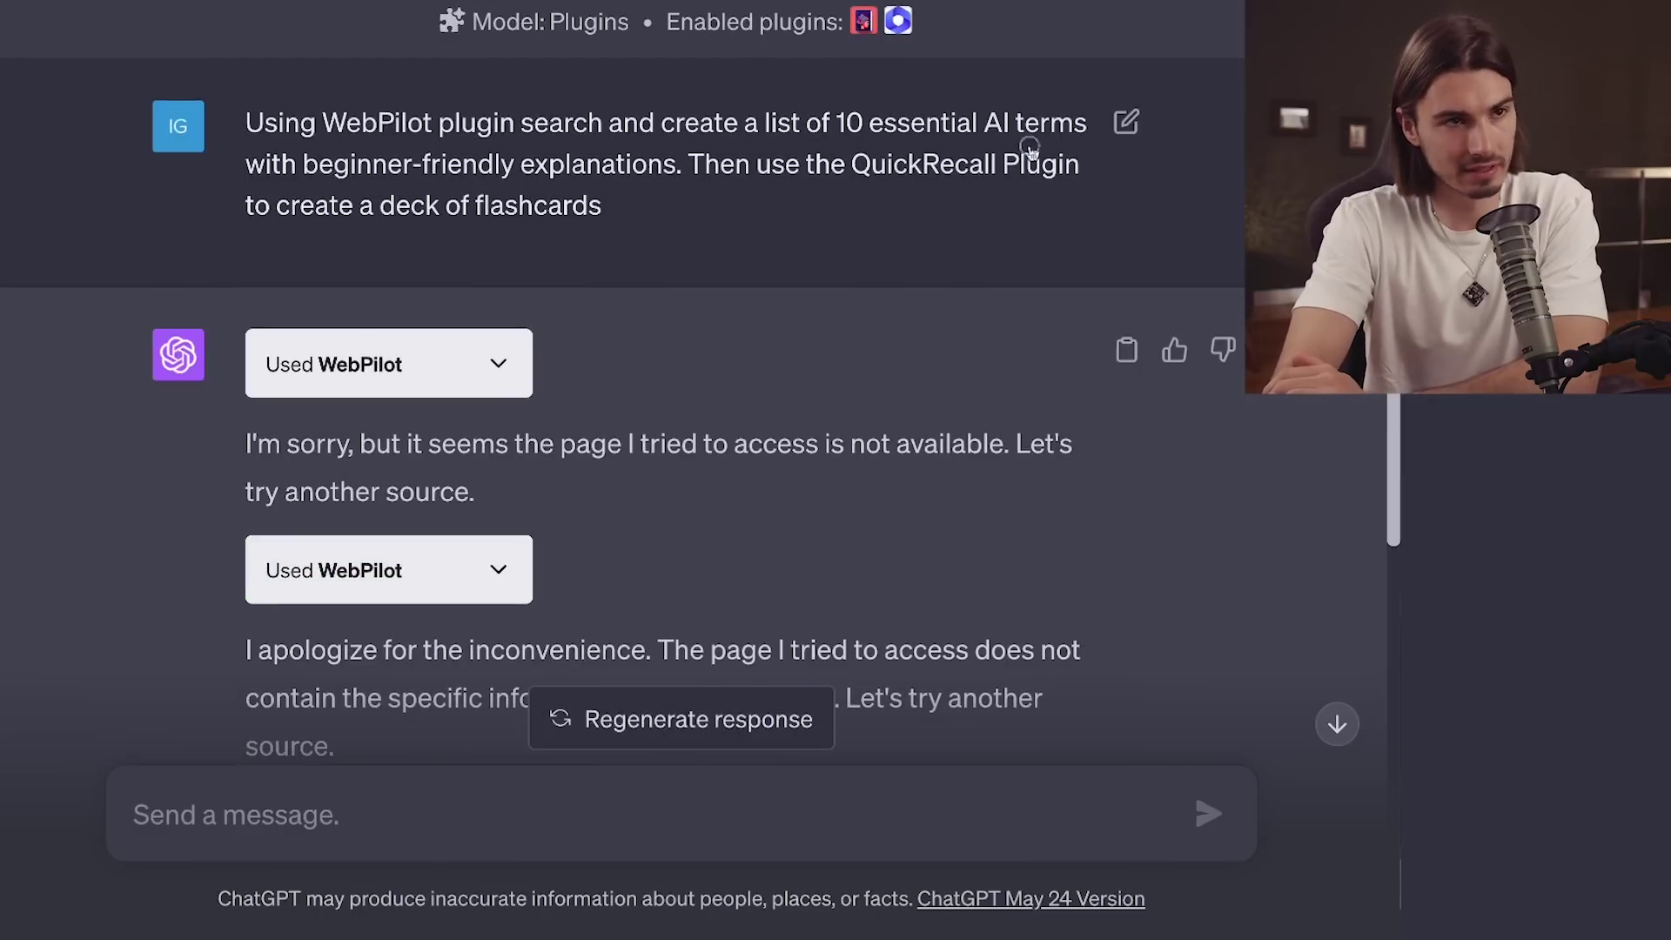
Step: Resubmit the AI-terms flashcard prompt to get a fresh reply
left_click(1126, 122)
left_click(687, 289)
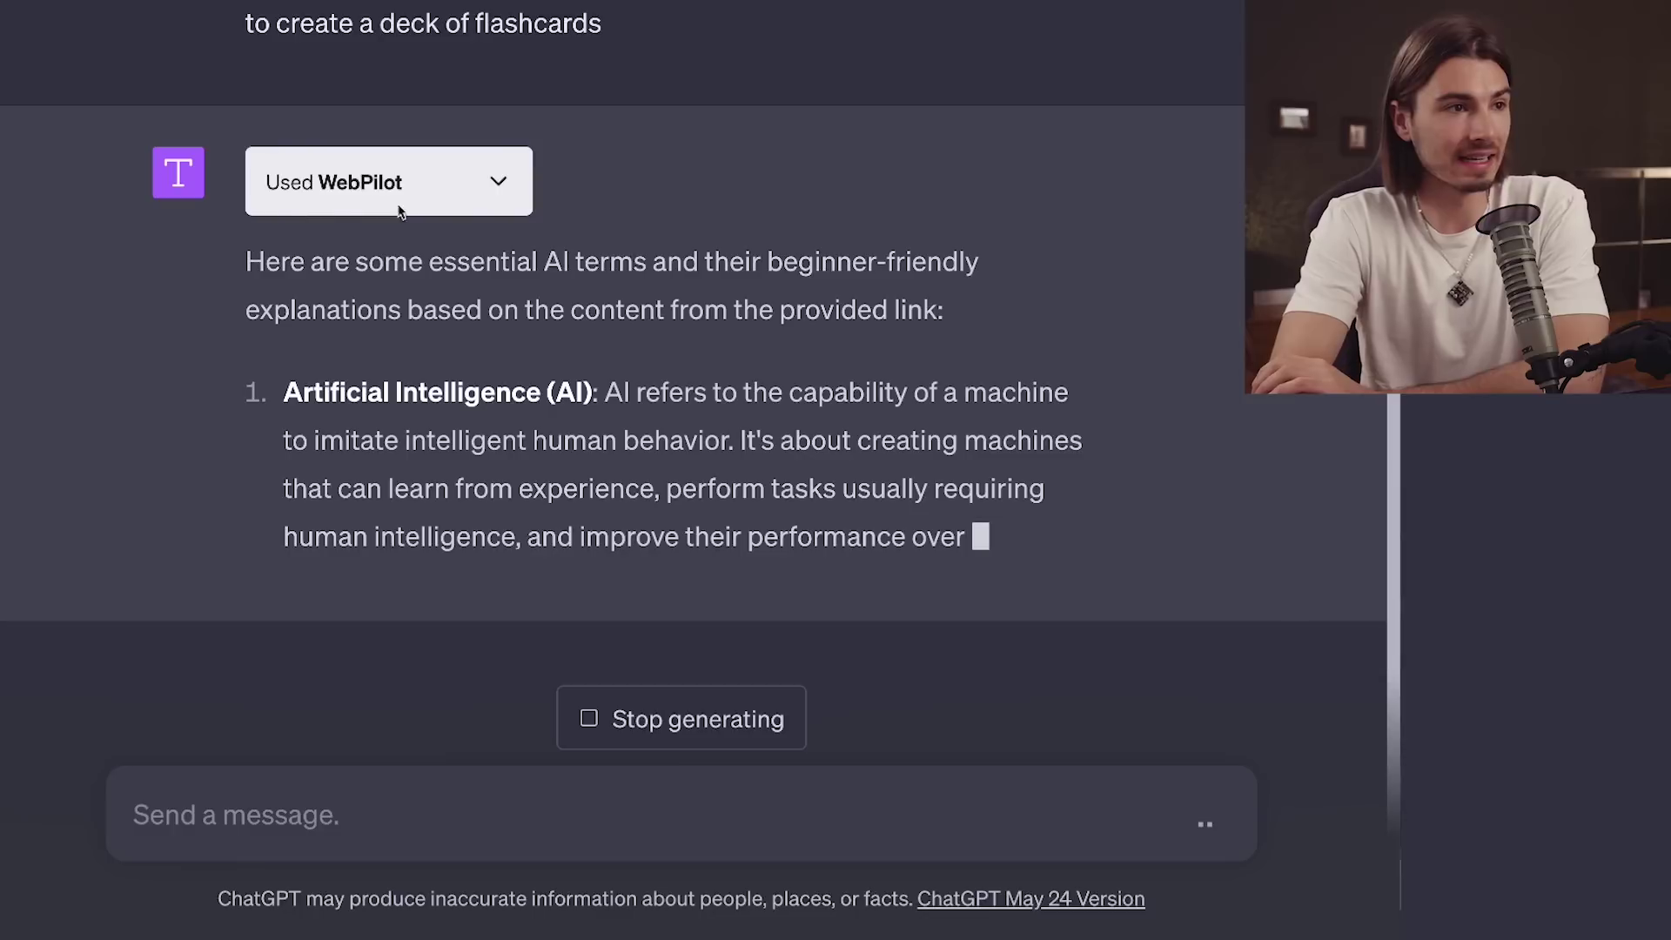
scroll(791, 305, "up", 3)
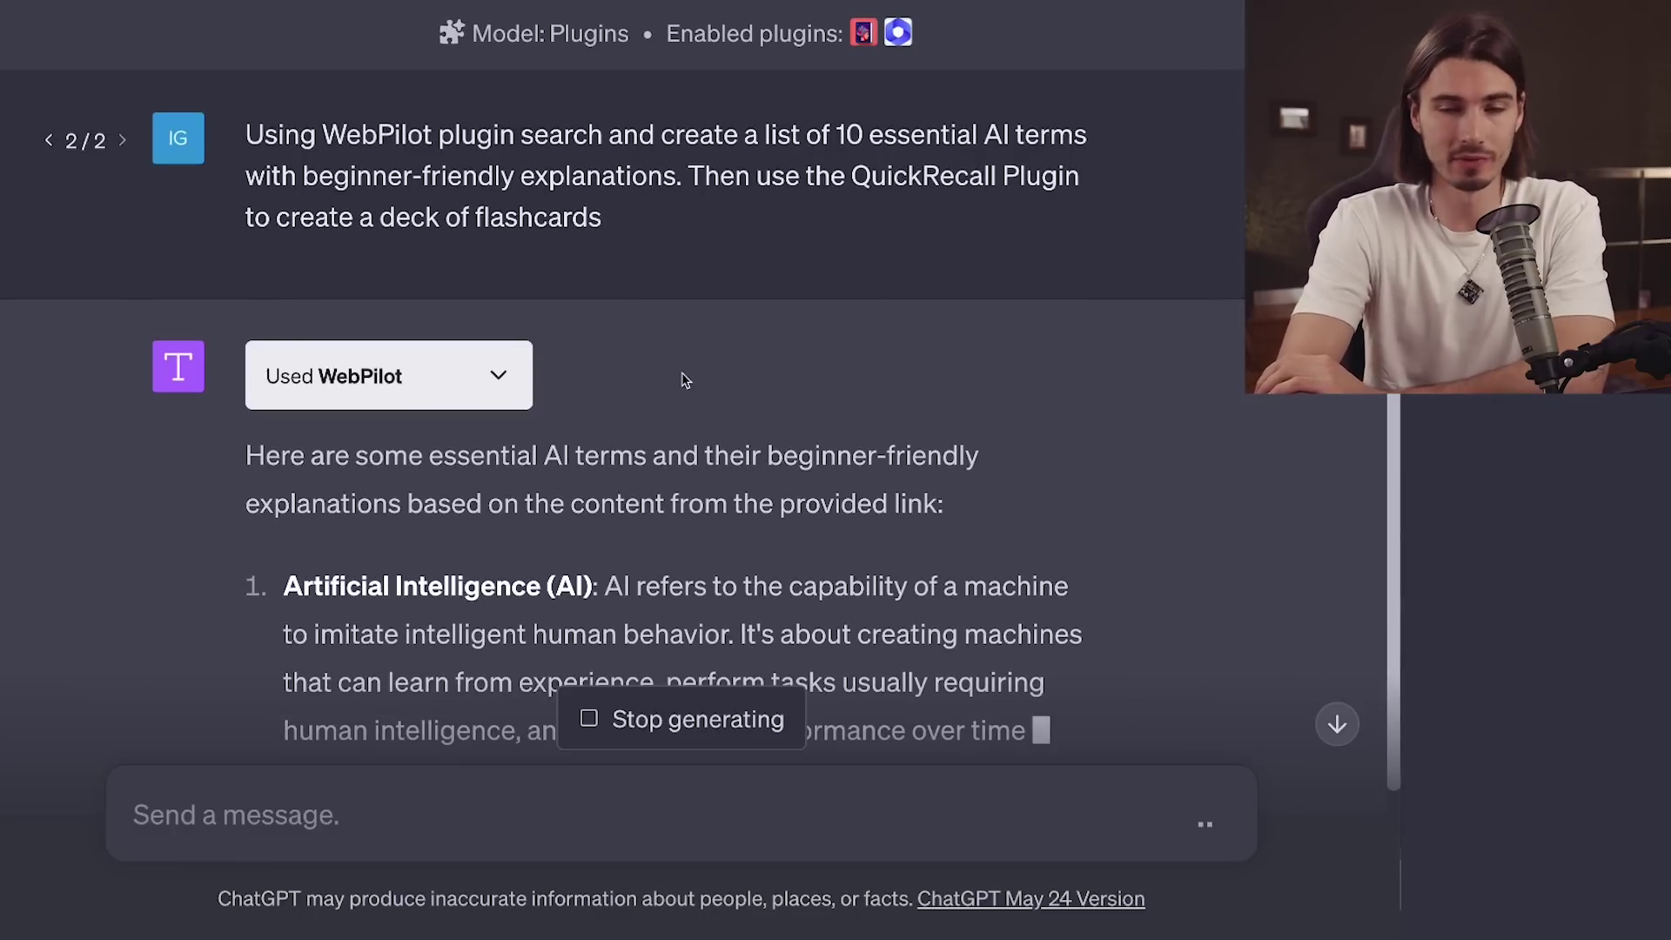
scroll(748, 379, "down", 10)
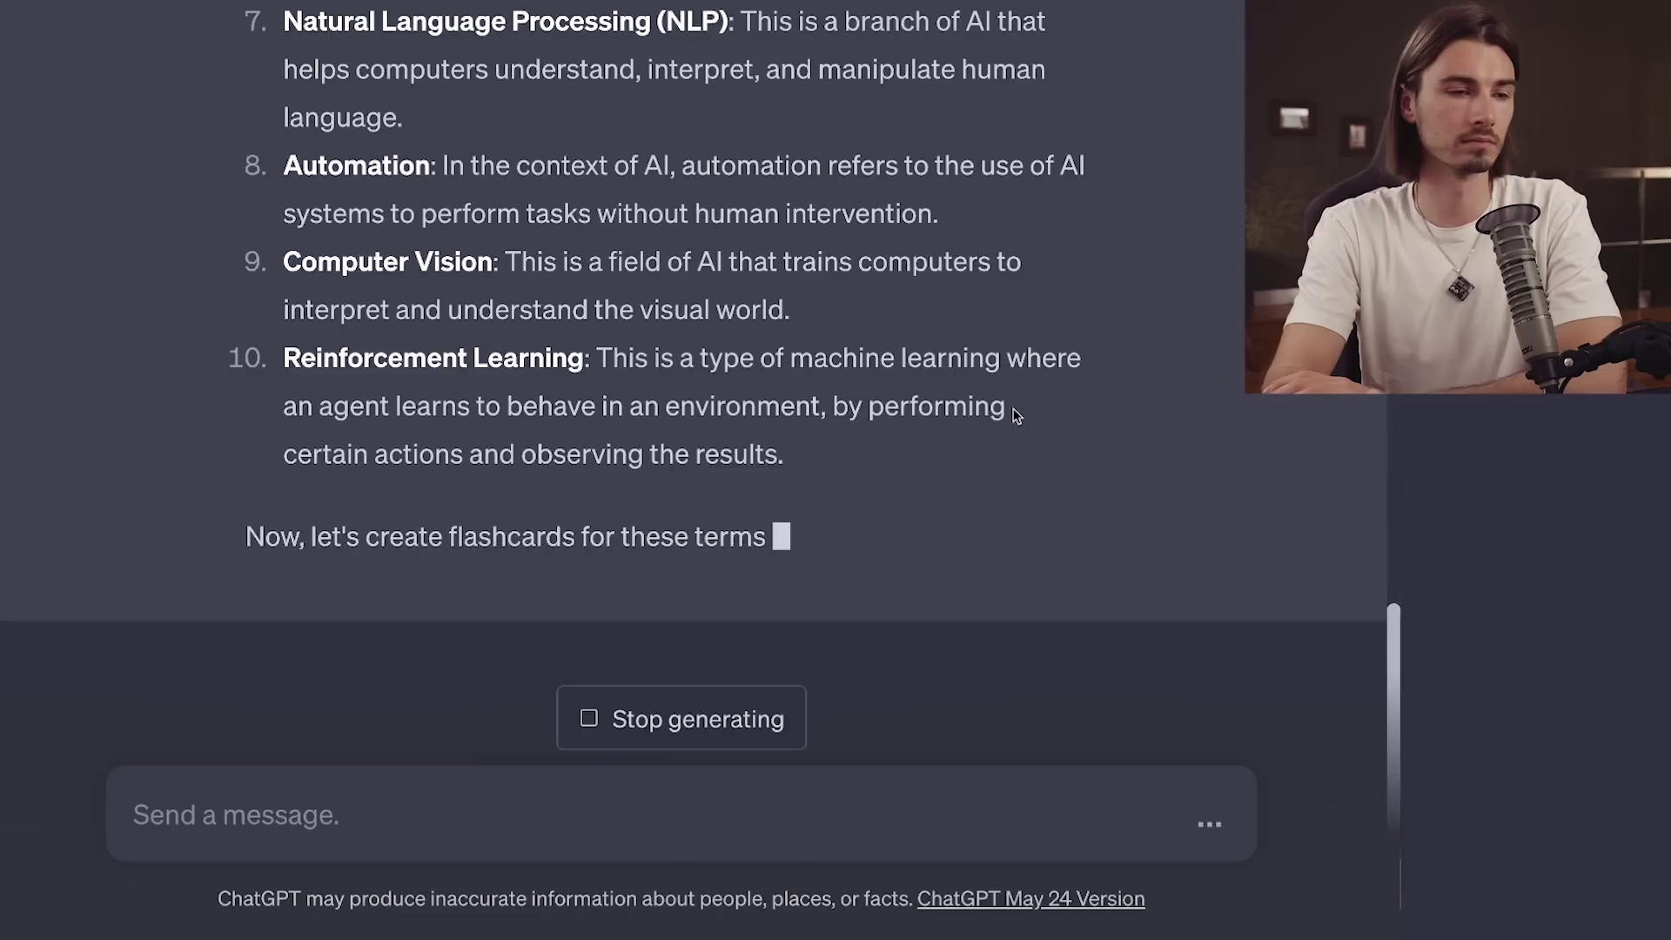
scroll(1012, 508, "up", 20)
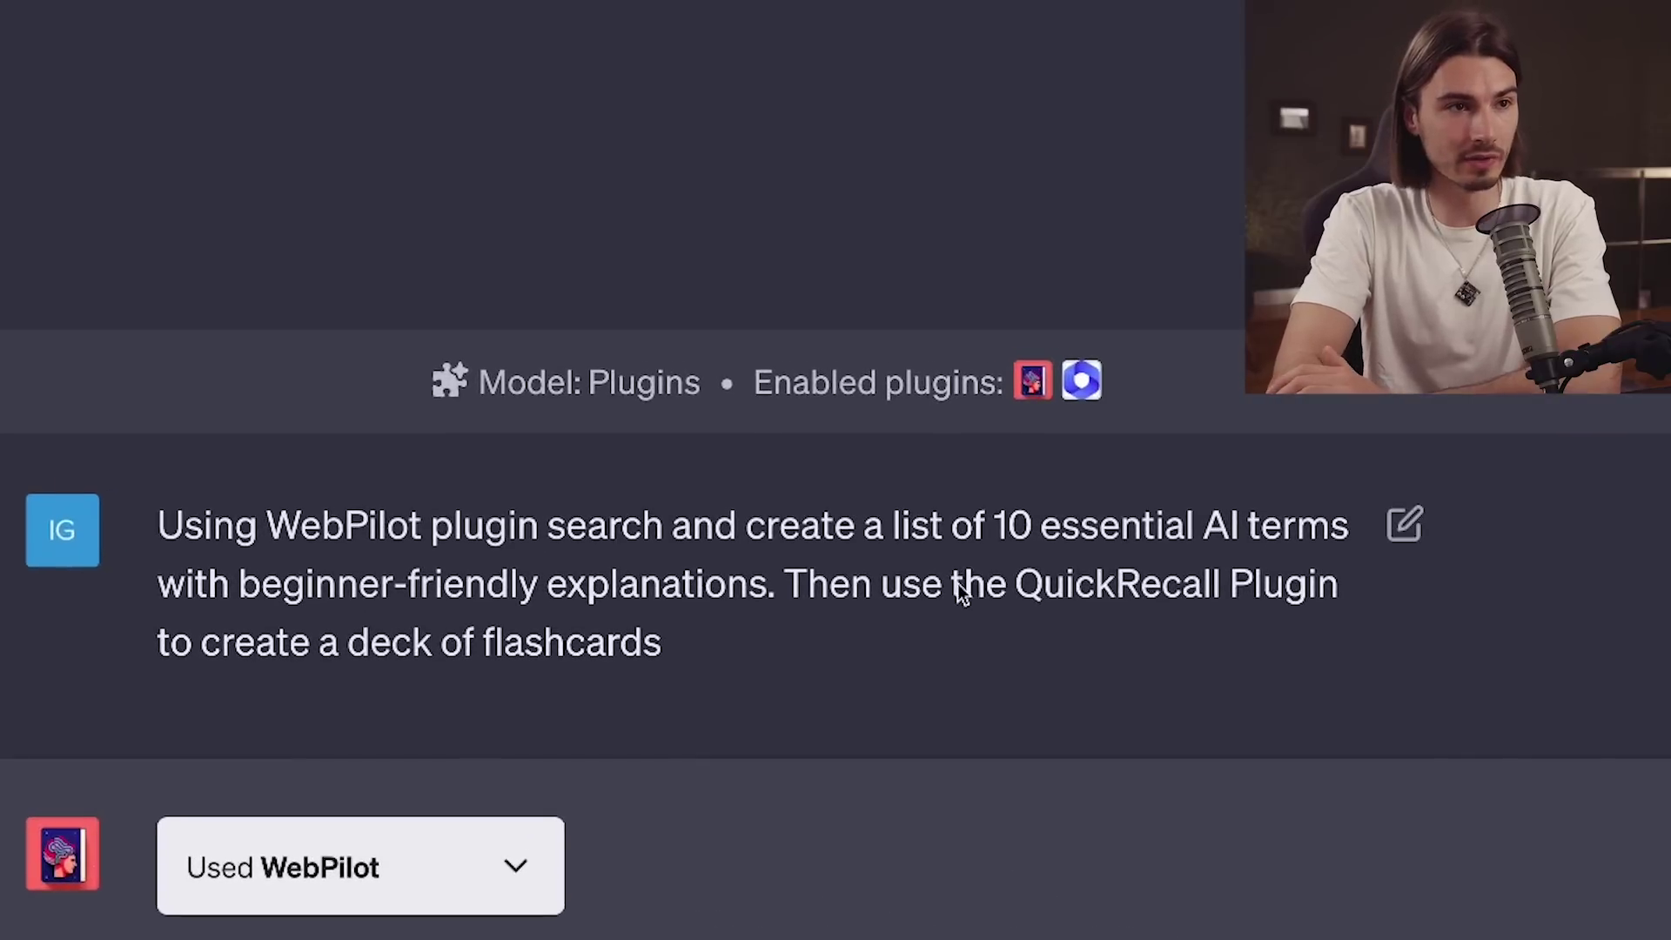
Step: Review the 10 AI terms and QuickRecall's deck confirmation, highlighting the QuickRecall Plugin mention
left_click_drag(810, 177, 1009, 186)
left_click_drag(1240, 599, 1319, 596)
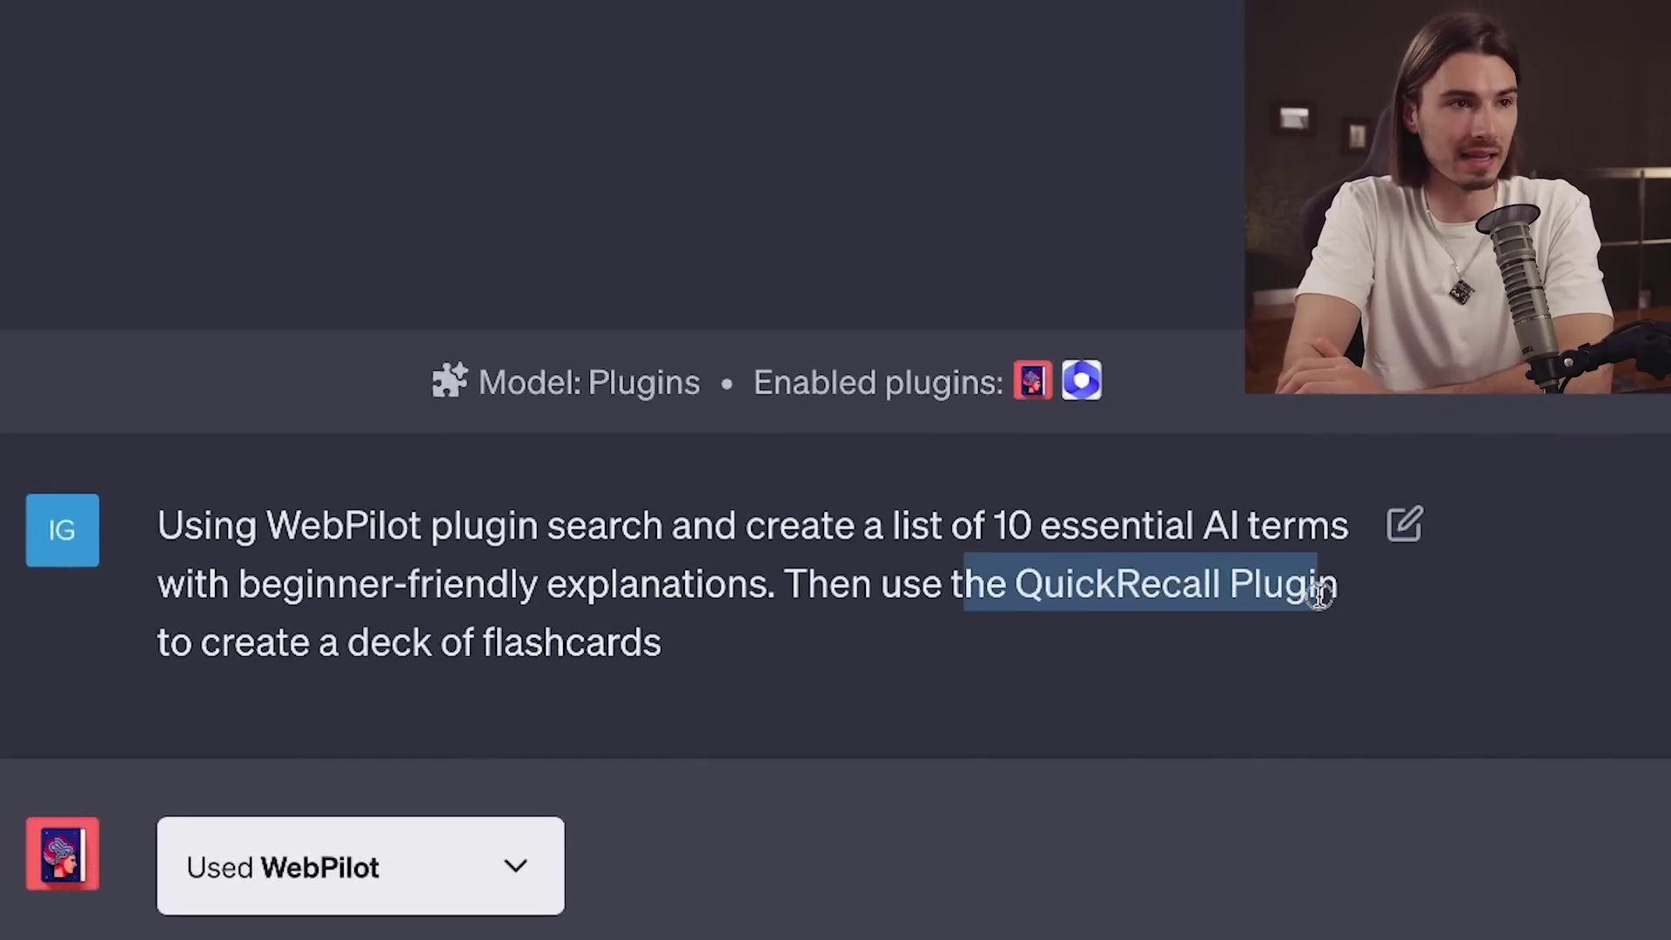
left_click(1089, 630)
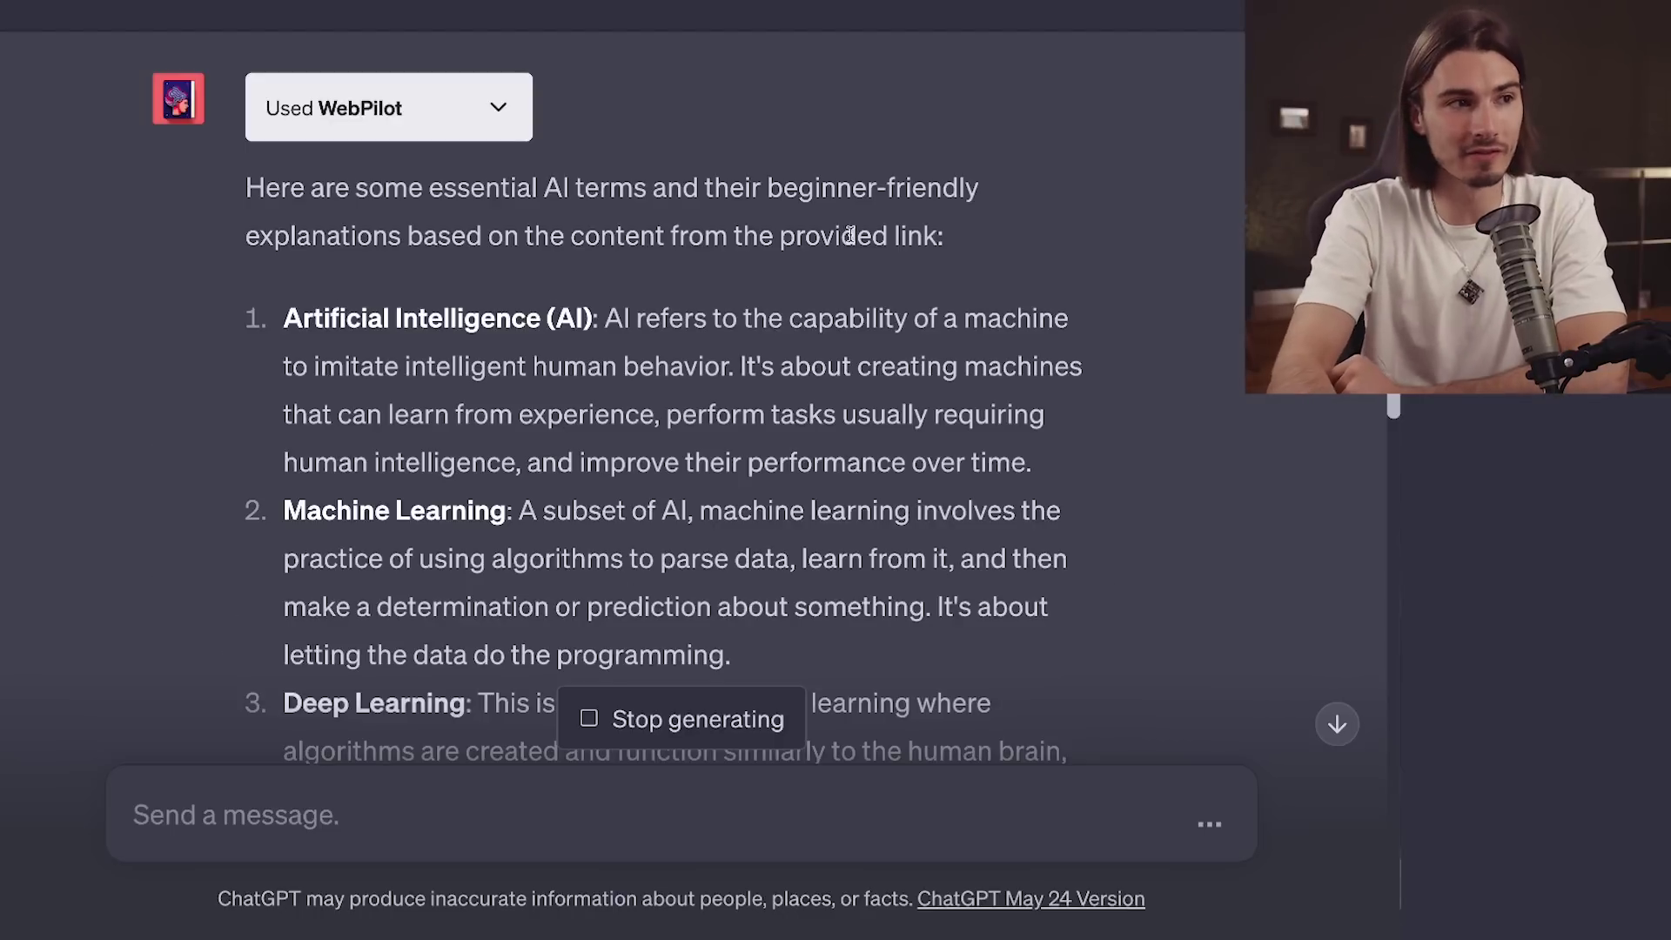
scroll(850, 235, "up", 3)
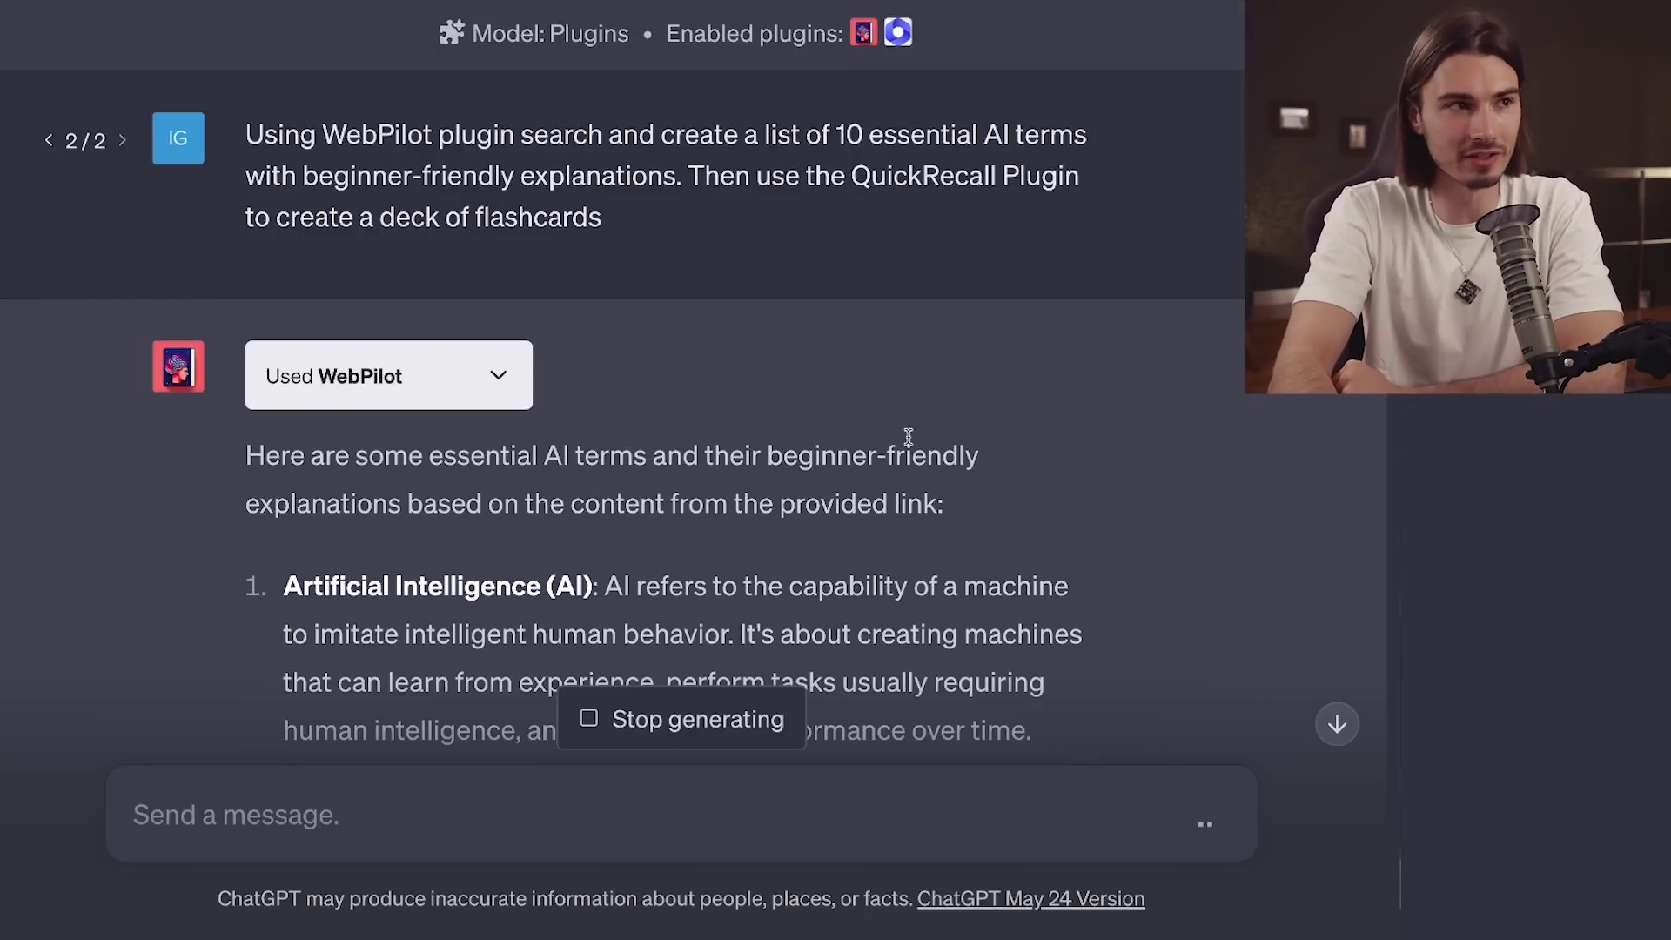
scroll(650, 375, "down", 15)
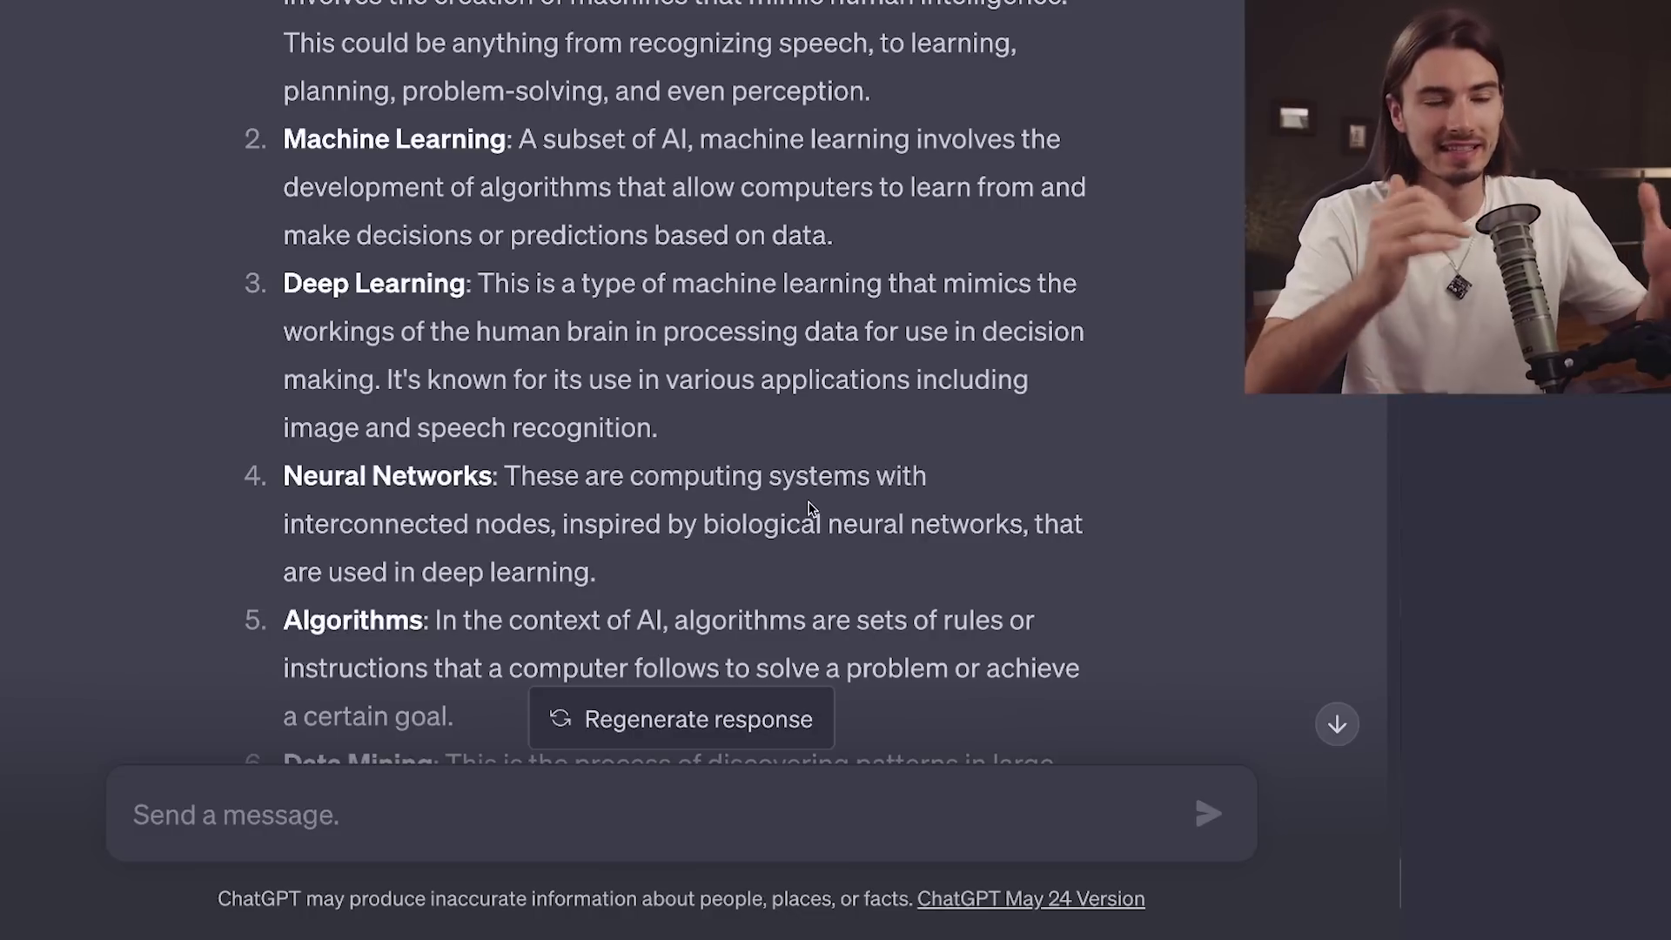
scroll(757, 418, "up", 7)
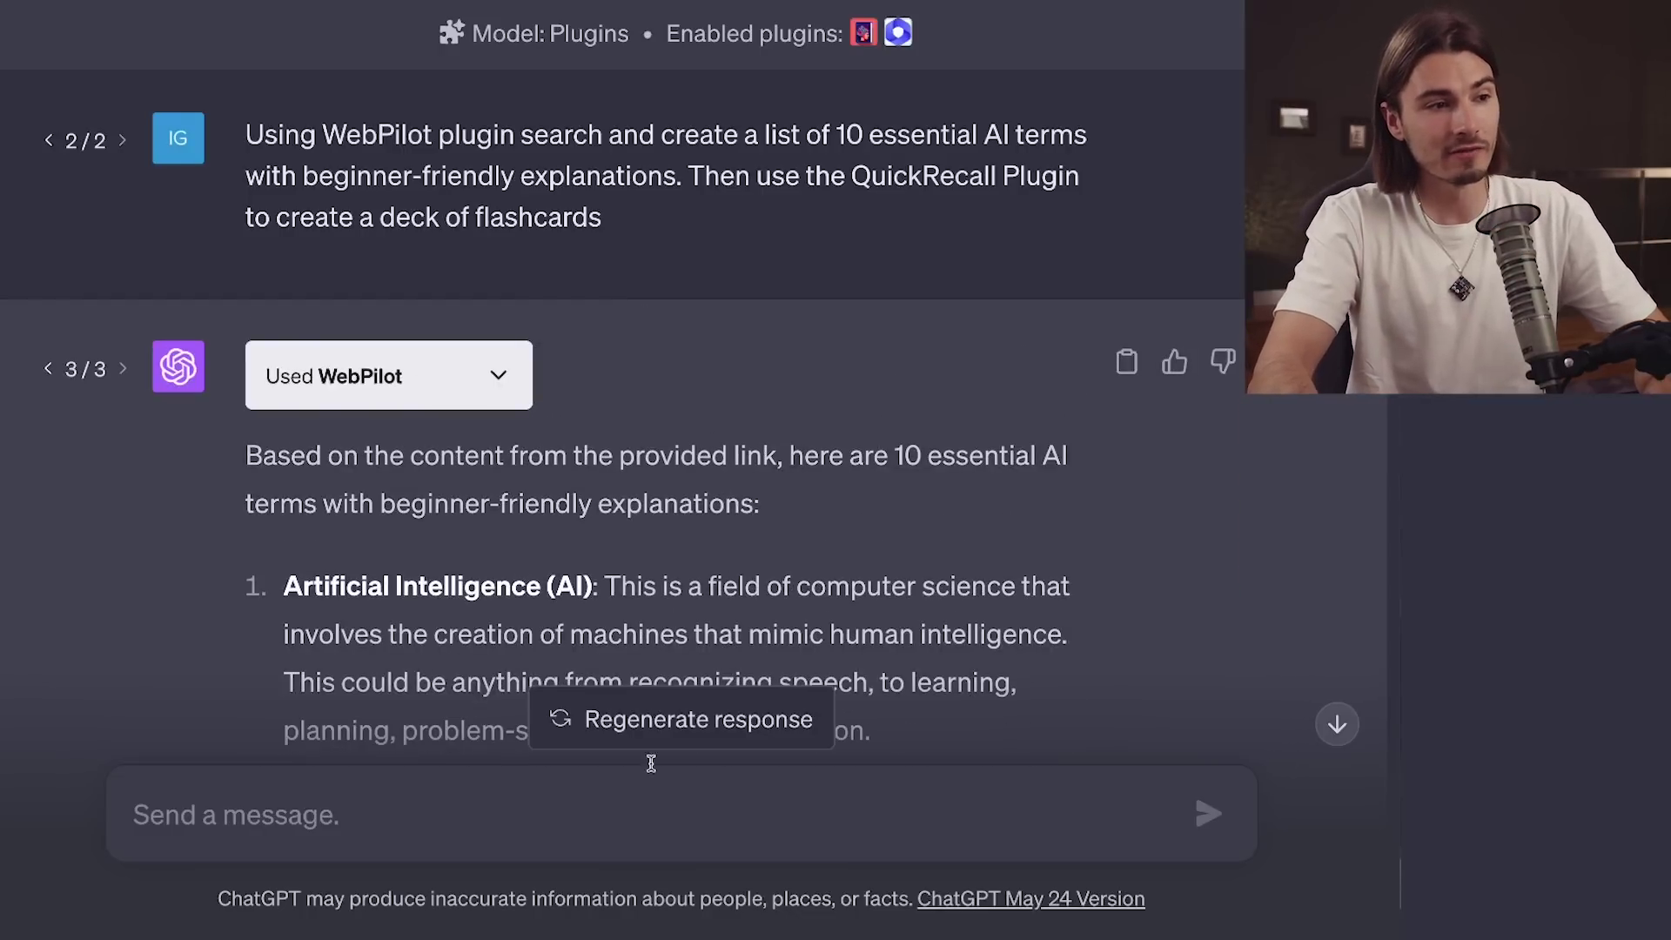
left_click_drag(286, 571, 780, 586)
Step: Paste and send a request to be quizzed on each flashcard's back
scroll(626, 504, "down", 15)
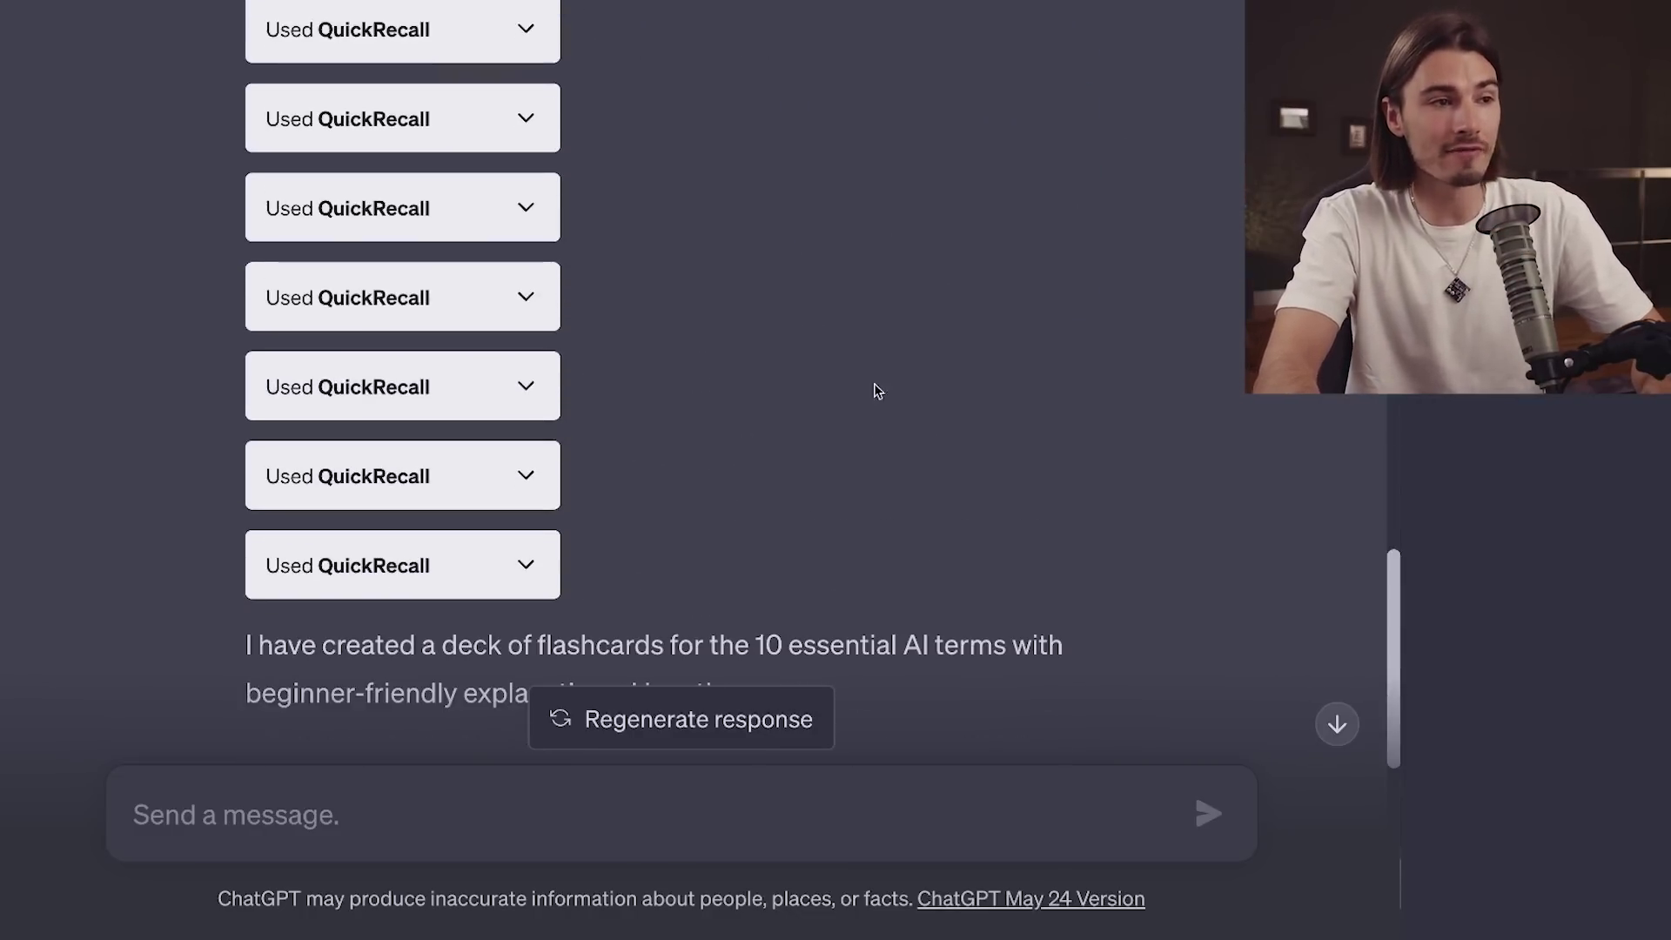
scroll(877, 390, "down", 9)
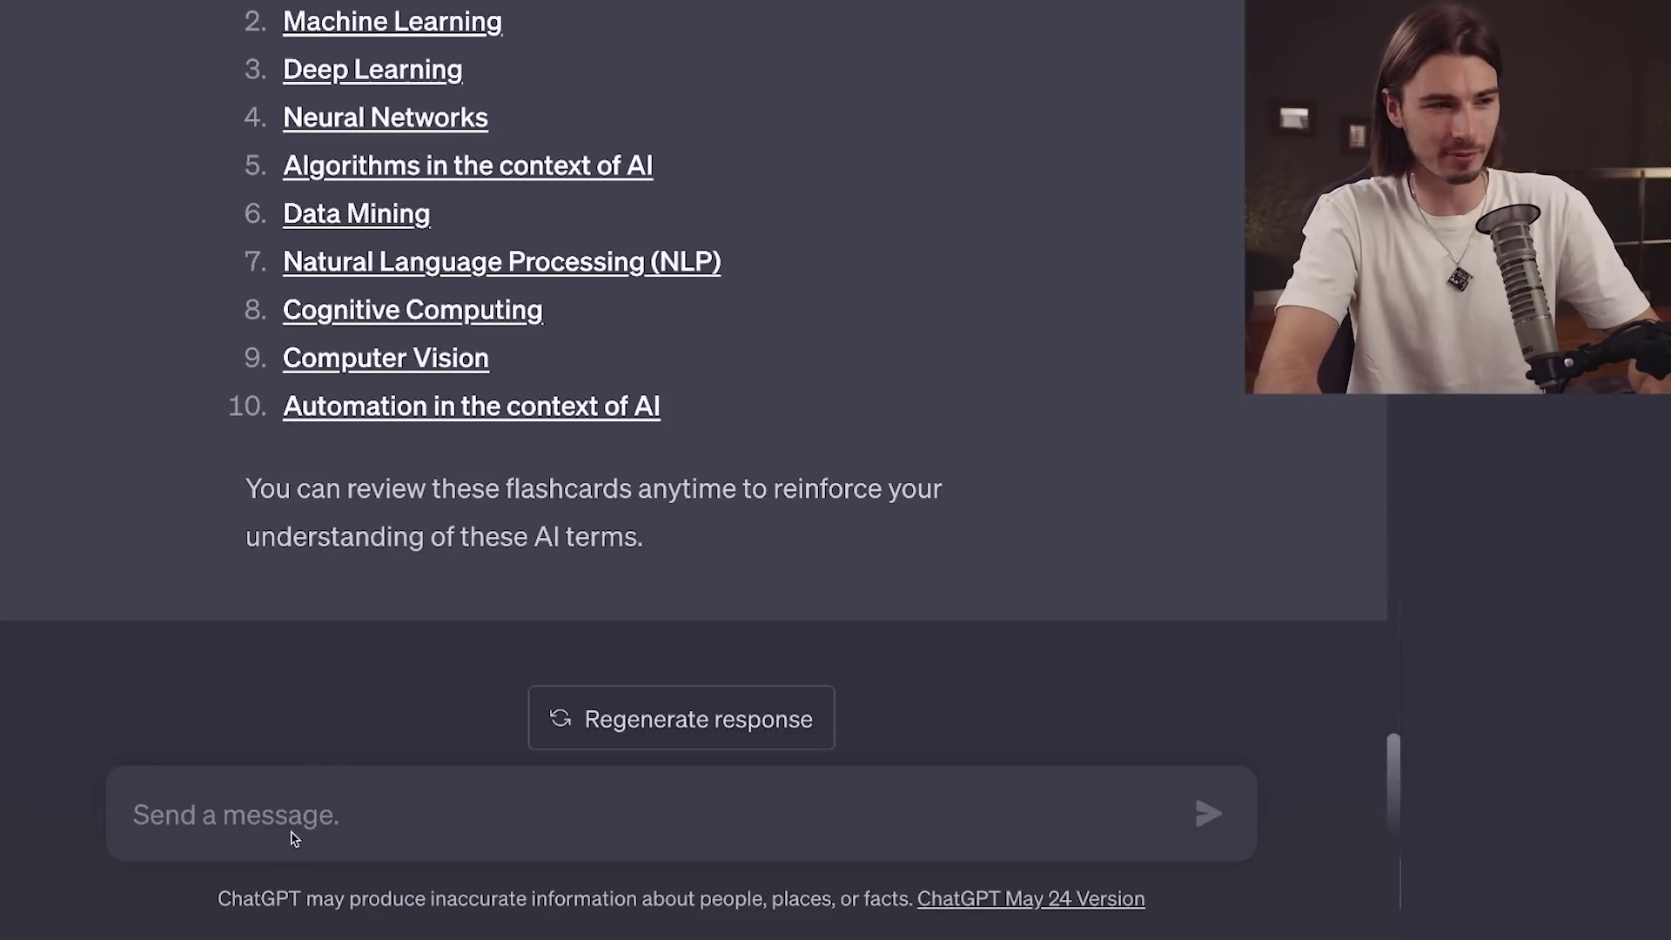
left_click(347, 803)
type("Start reviewing the flashcards. Ask me about what's on the back and I will answer with the word on the front.")
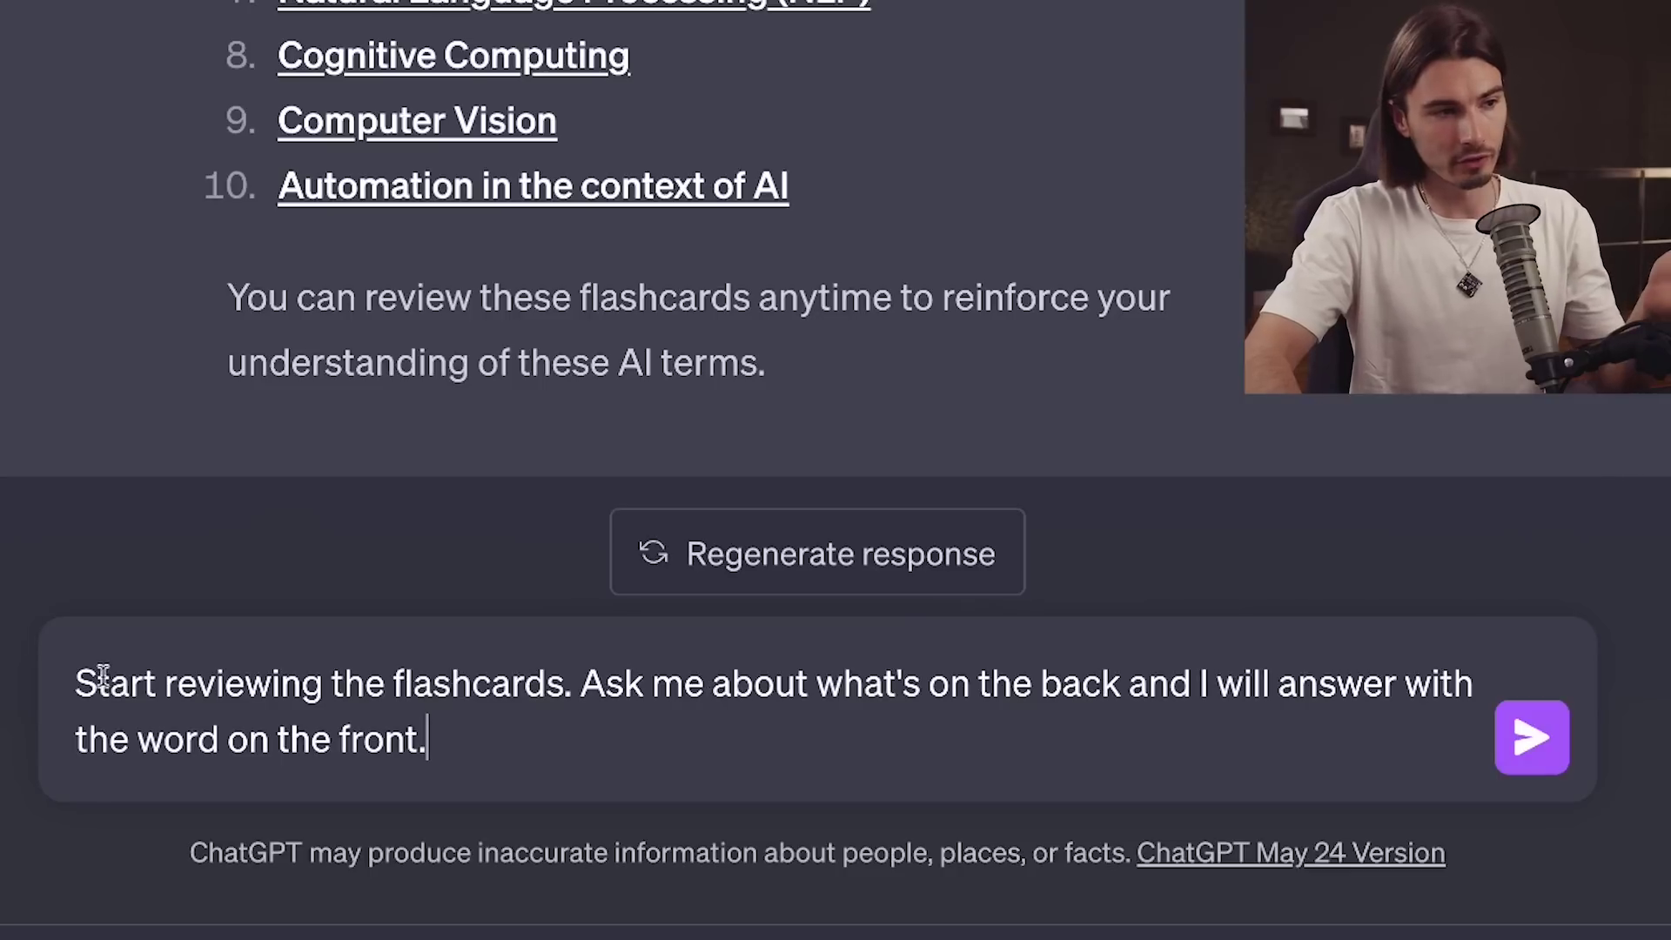
left_click_drag(80, 680, 1200, 720)
key("Return")
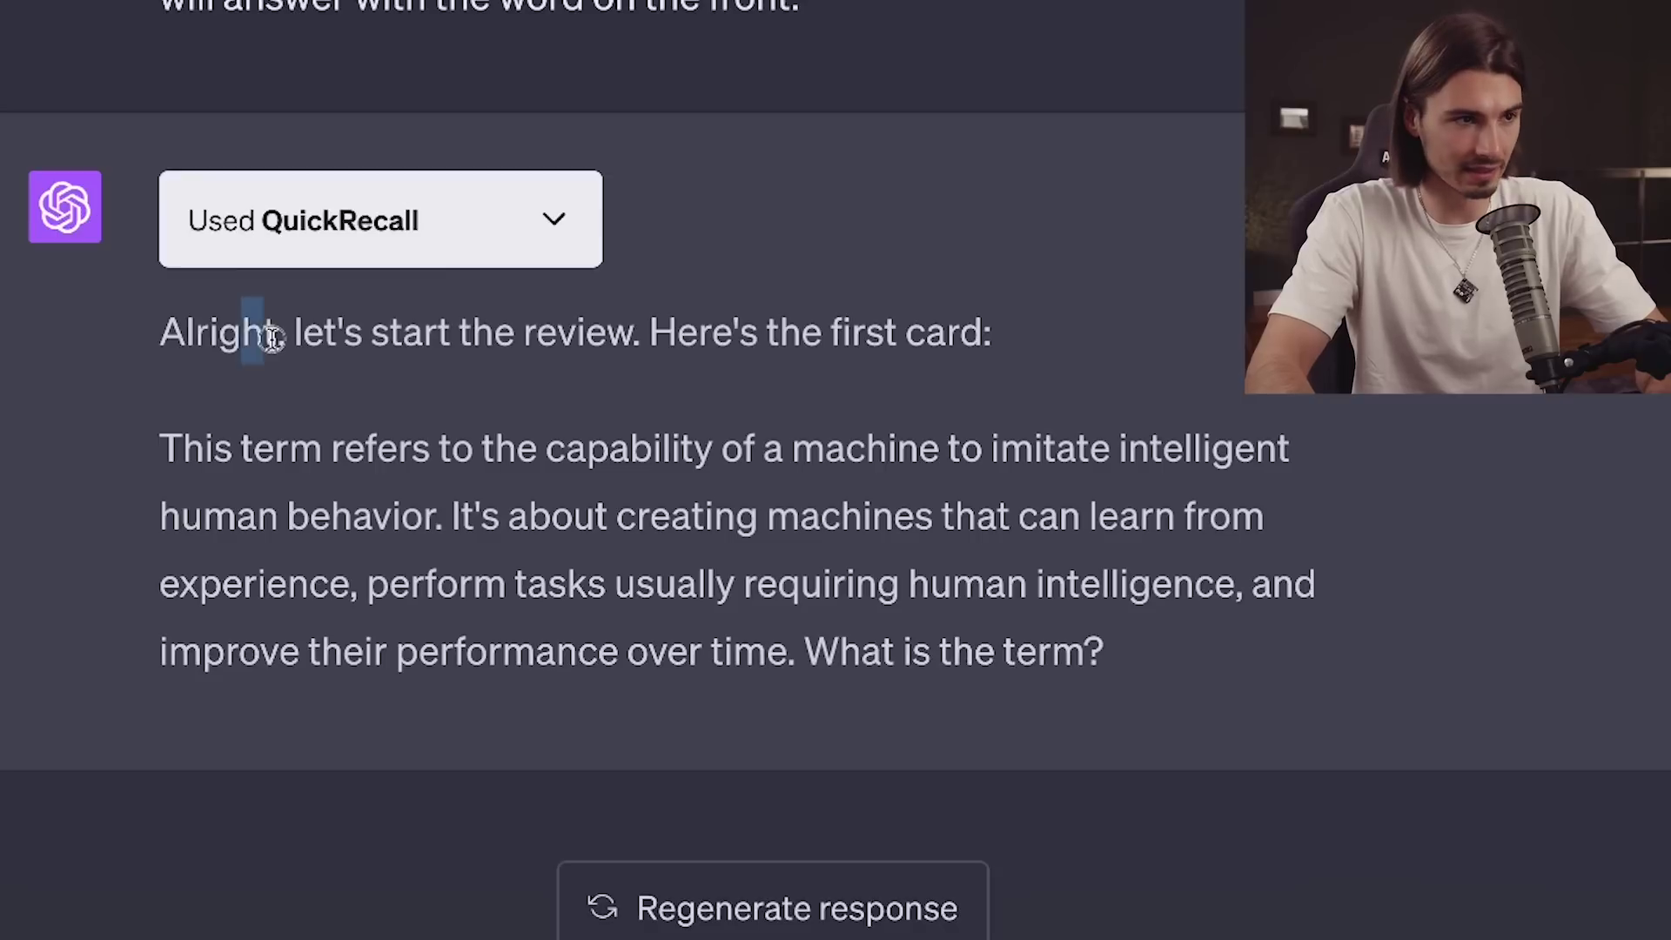
Step: Read the first card's description and answer it with 'Artificial Intelligence'
left_click_drag(272, 338, 946, 337)
left_click_drag(346, 446, 633, 453)
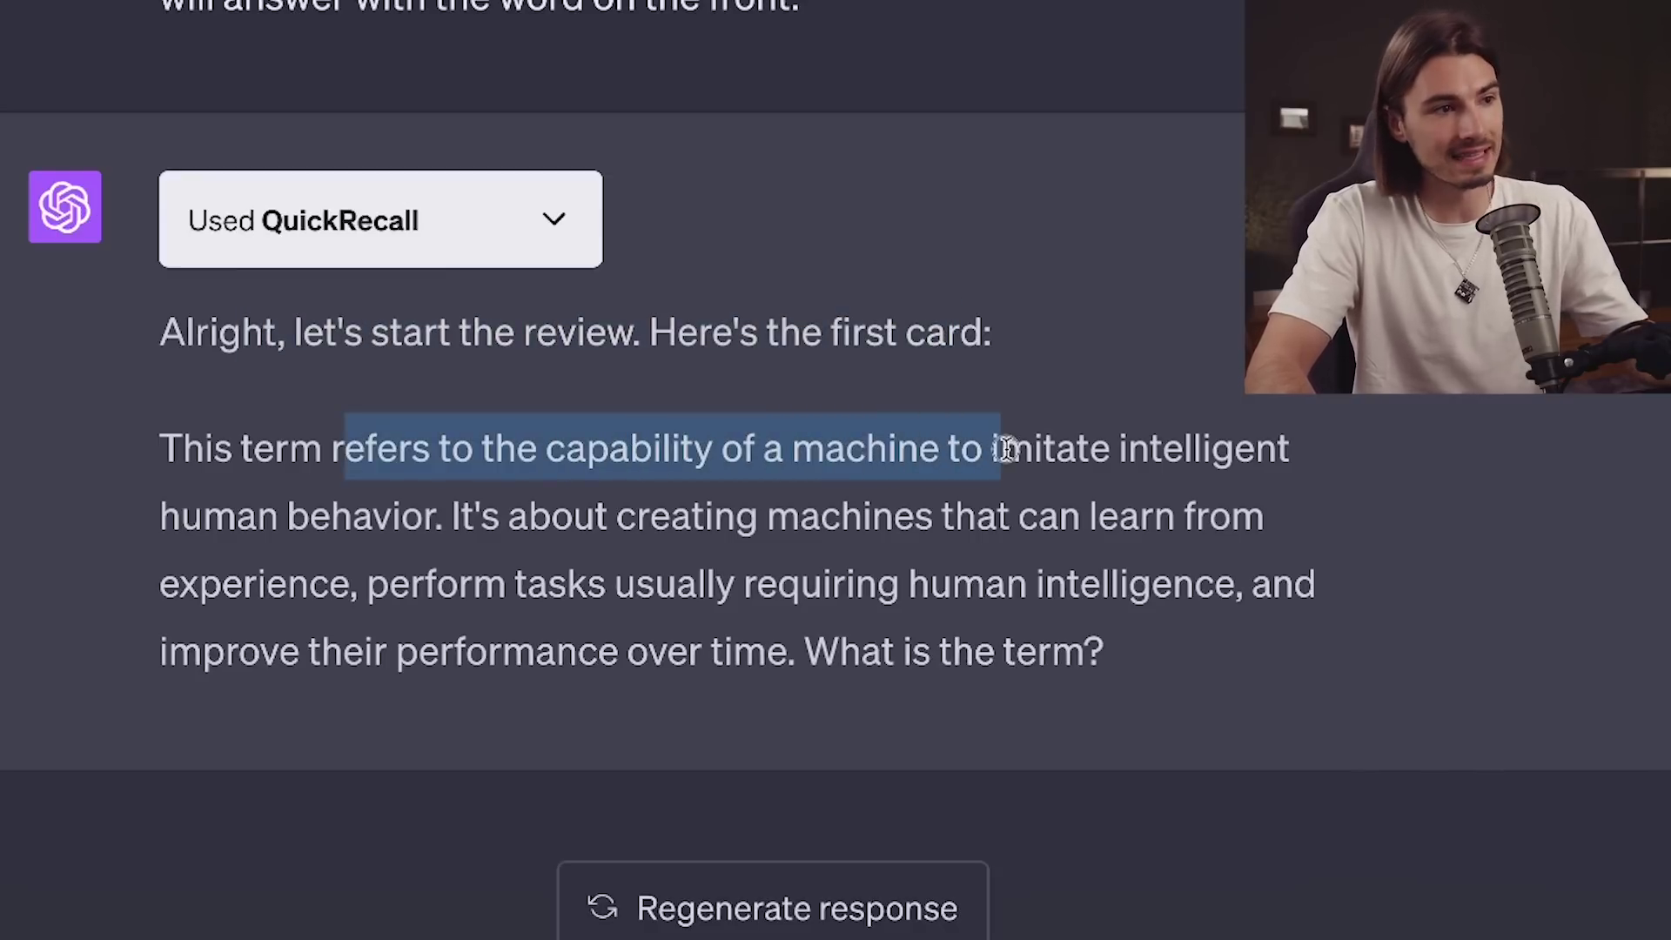
left_click_drag(1003, 449, 733, 509)
left_click(712, 537)
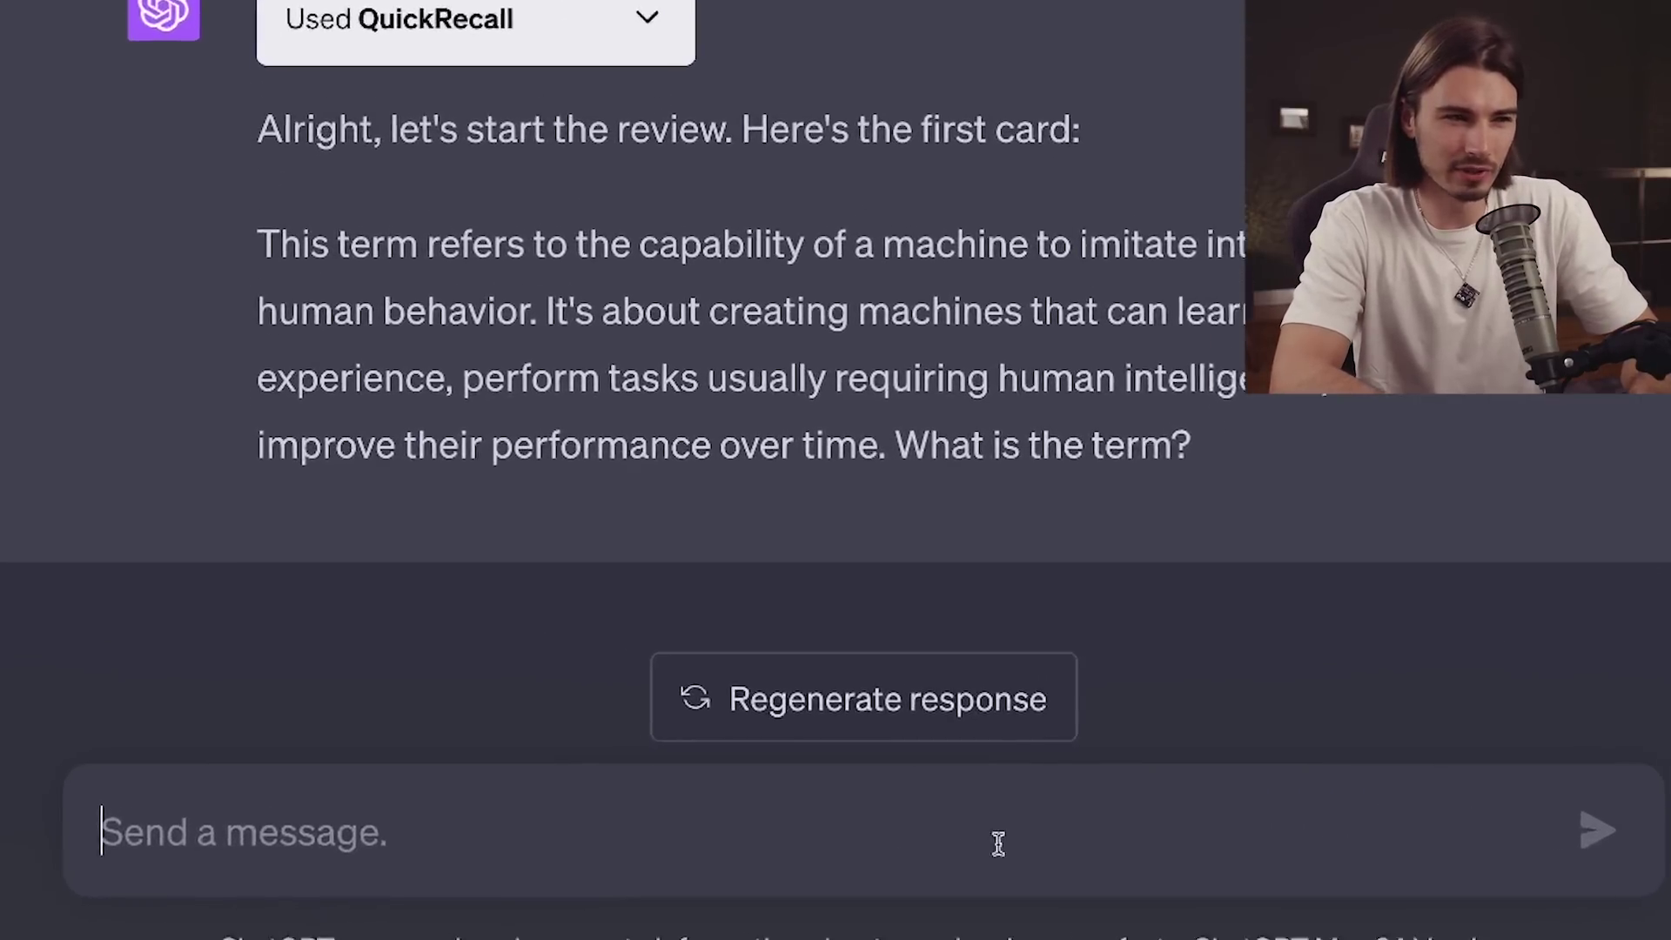
type("Artificial Intelligence")
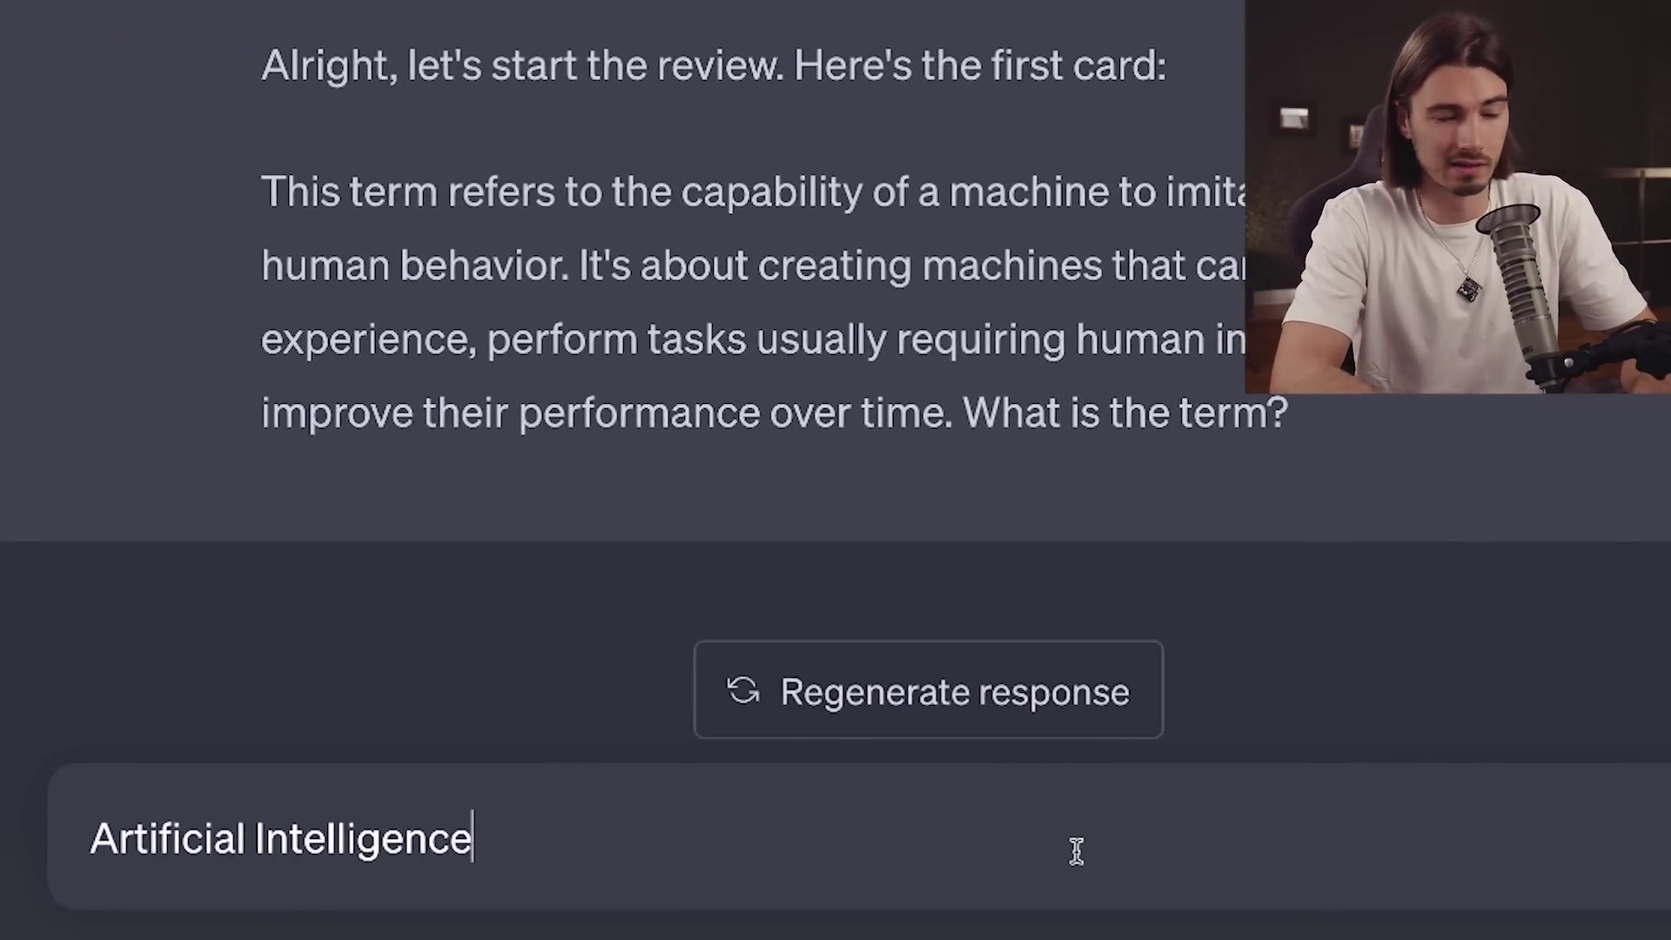
key("Return")
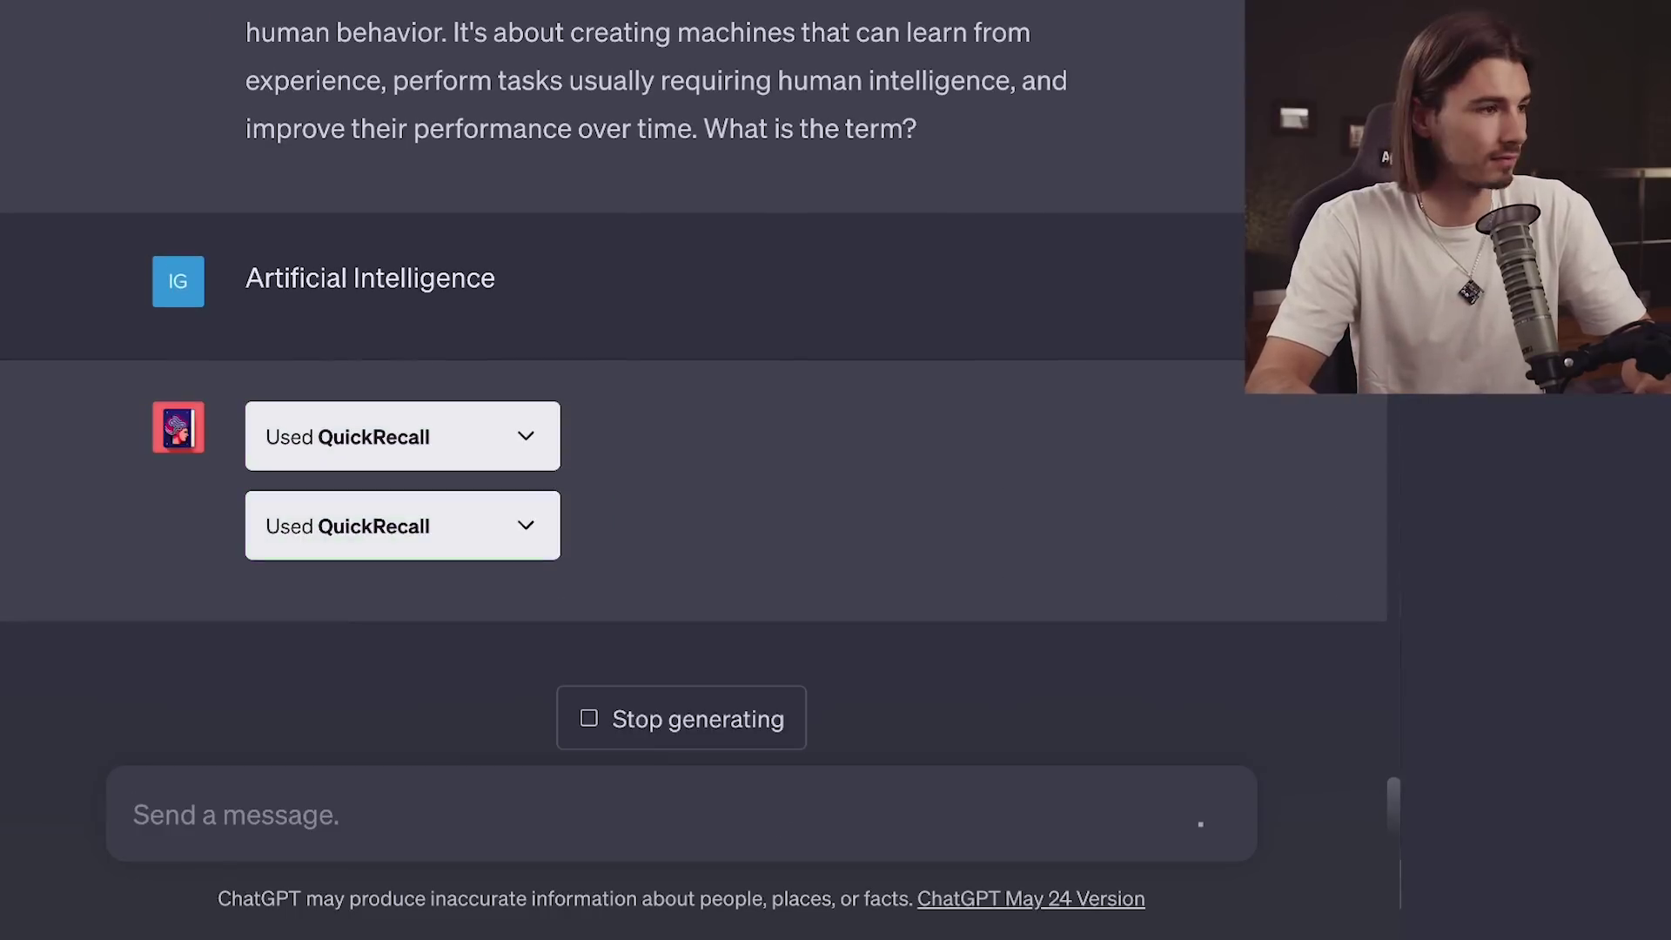
Step: Inspect the first flashcard's stored front and back in the QuickRecall details
left_click(529, 300)
left_click(528, 300)
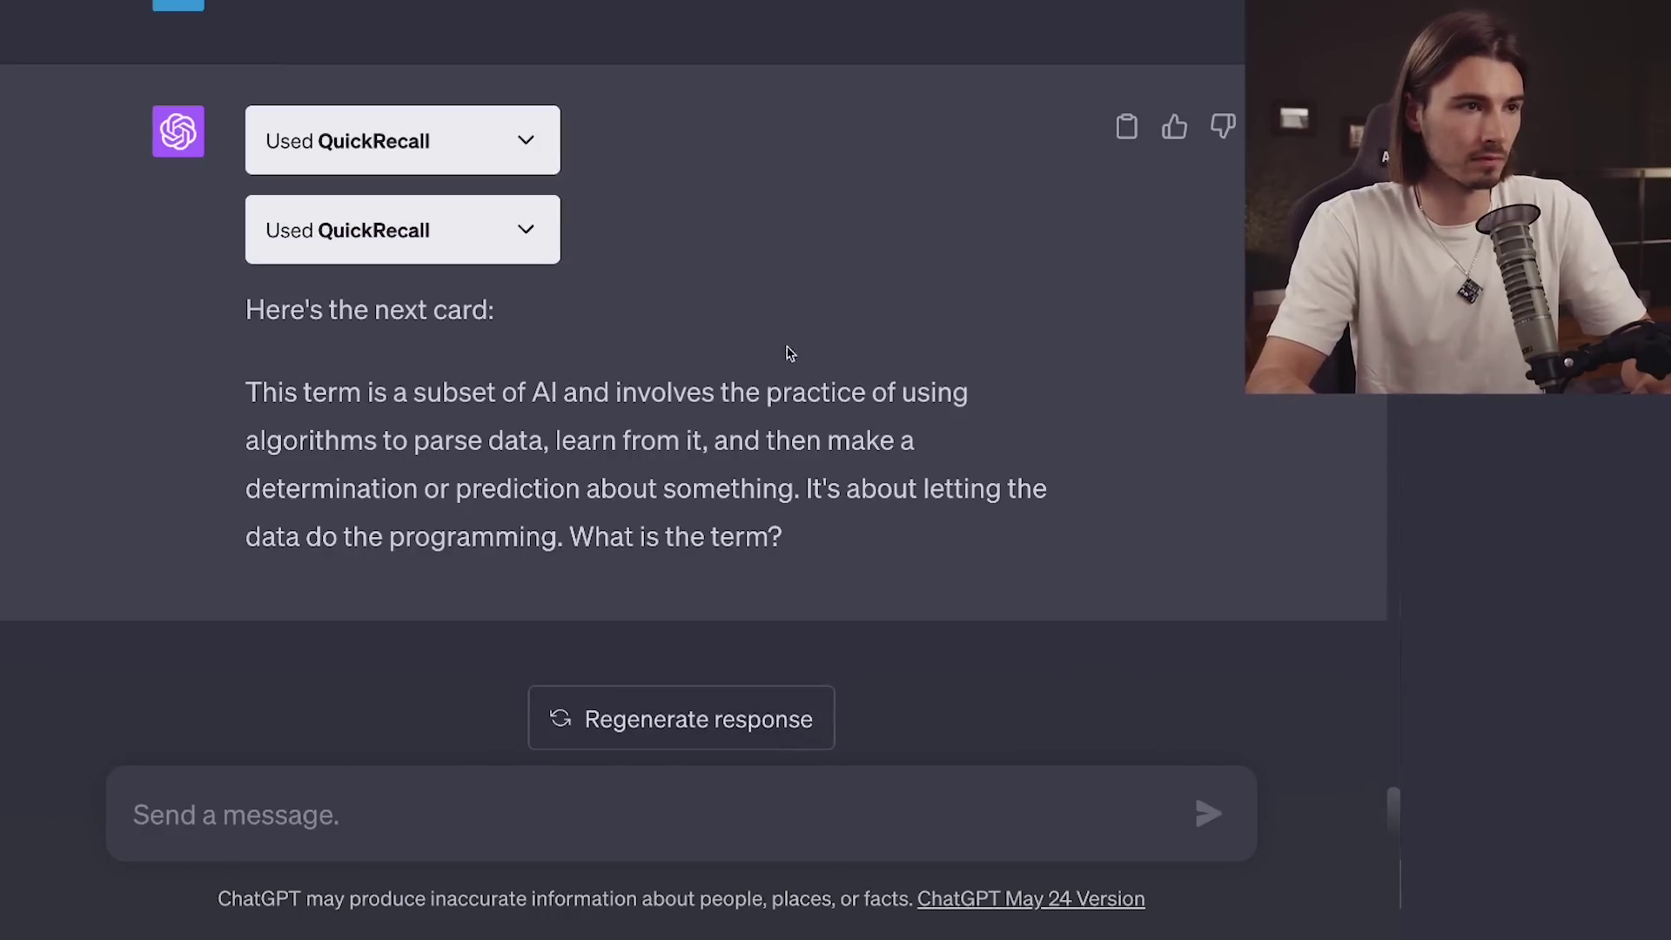
scroll(532, 157, "up", 5)
left_click(530, 152)
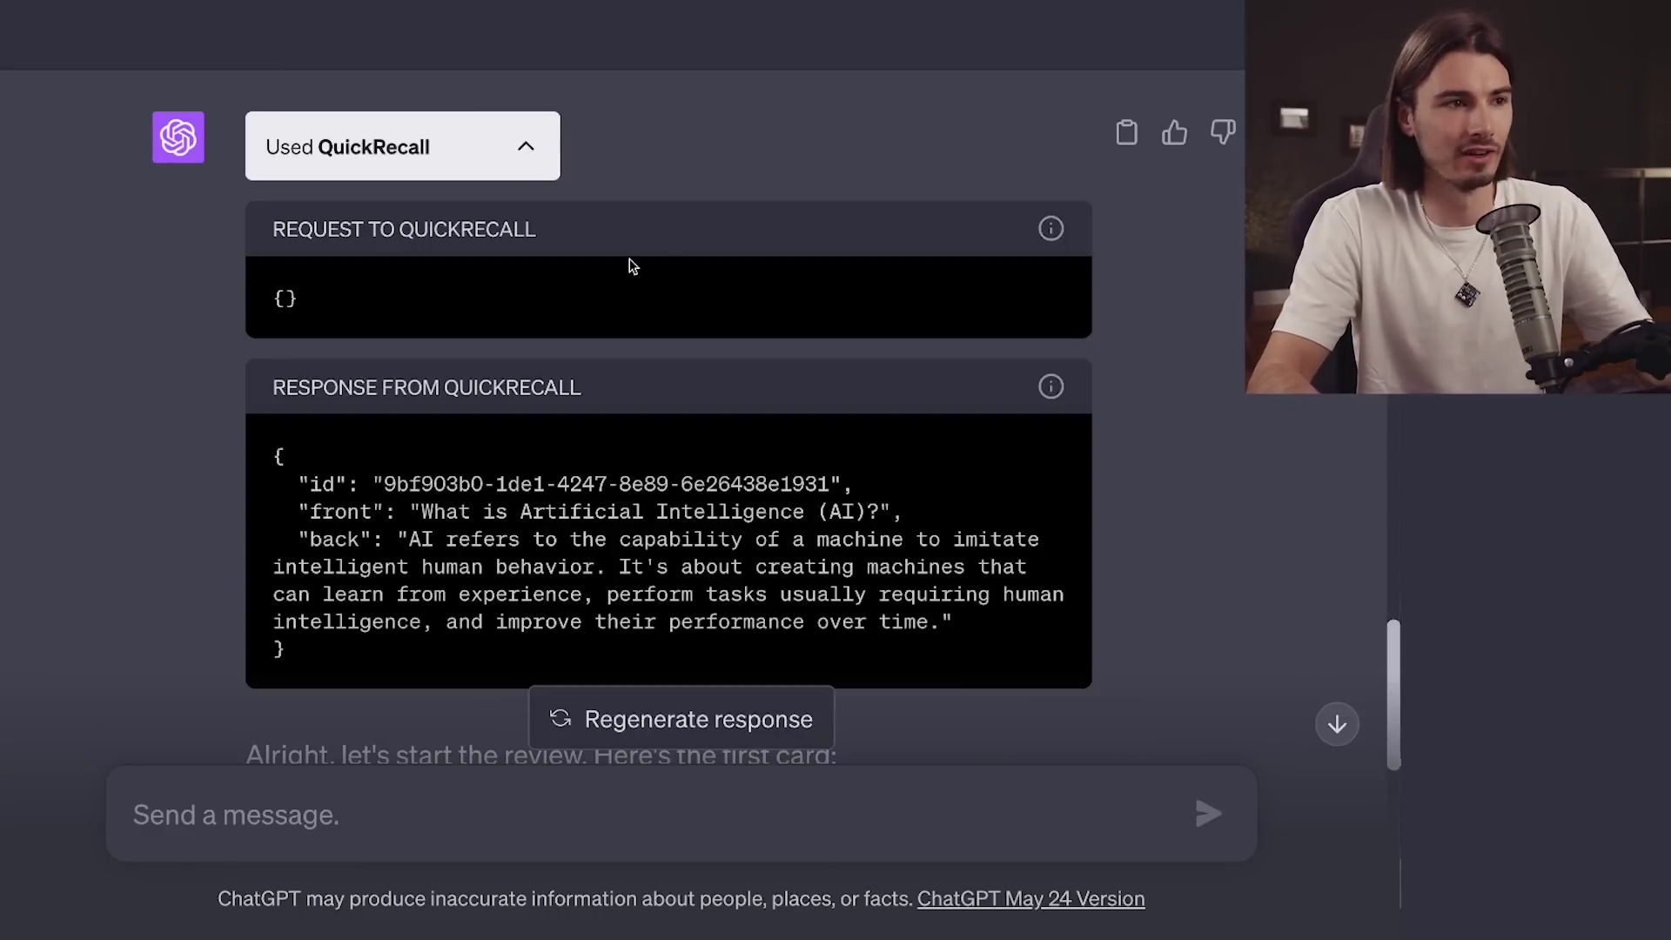
scroll(391, 447, "down", 5)
scroll(548, 513, "up", 3)
left_click(544, 523)
scroll(442, 427, "down", 5)
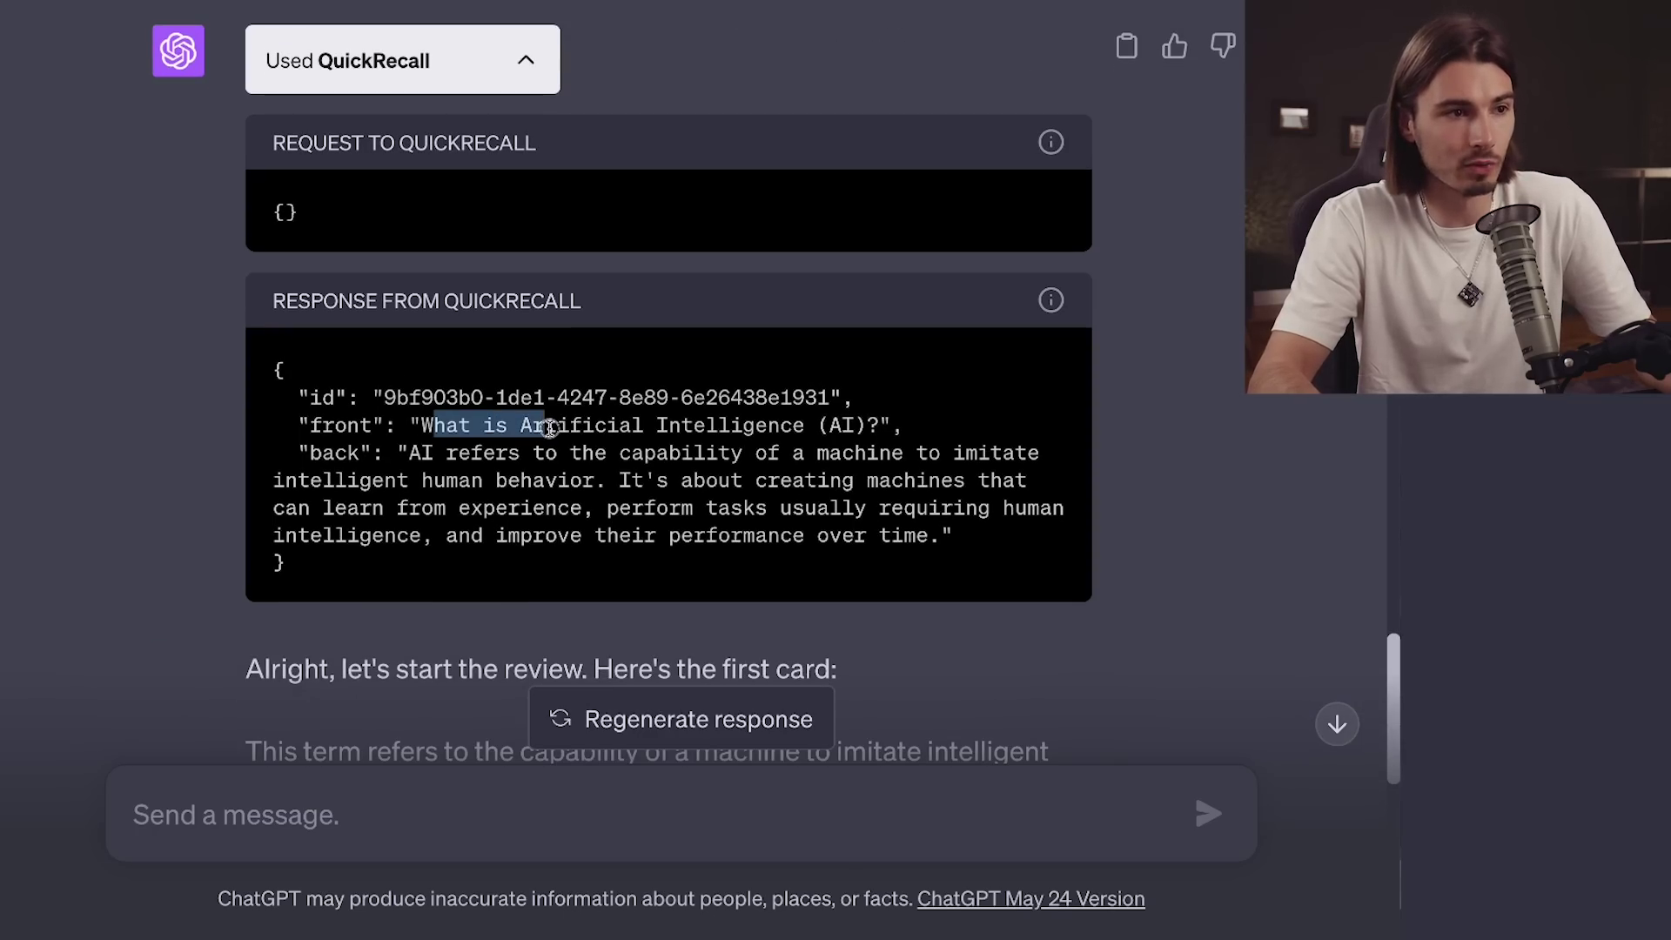
left_click_drag(600, 430, 820, 449)
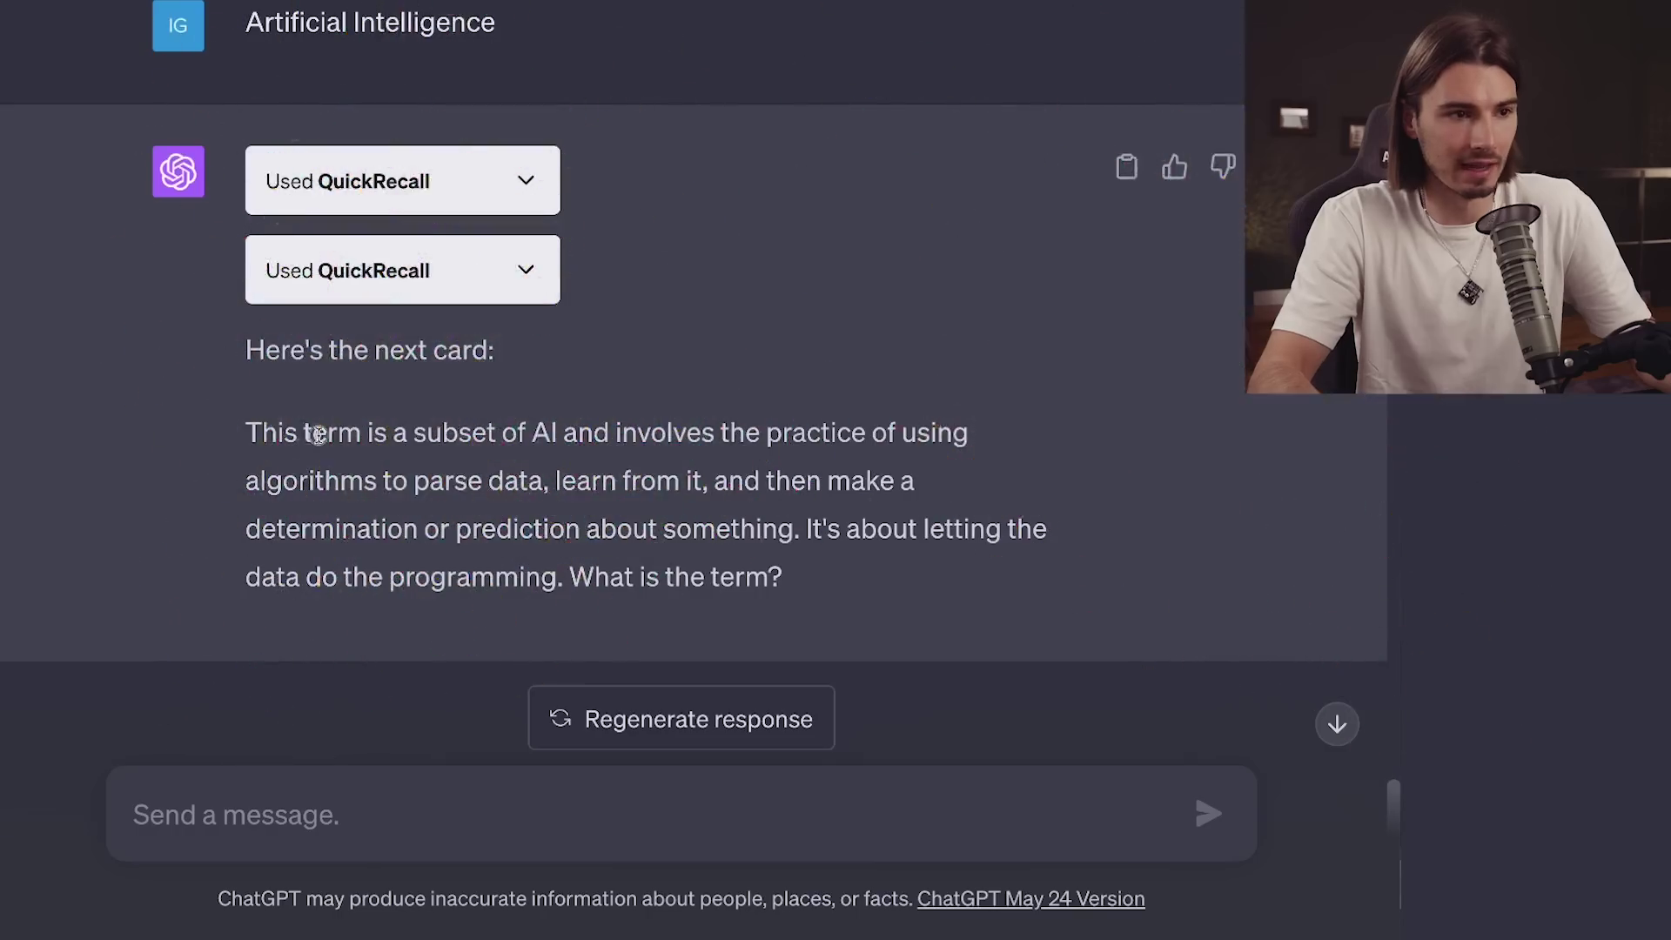
left_click_drag(314, 432, 855, 554)
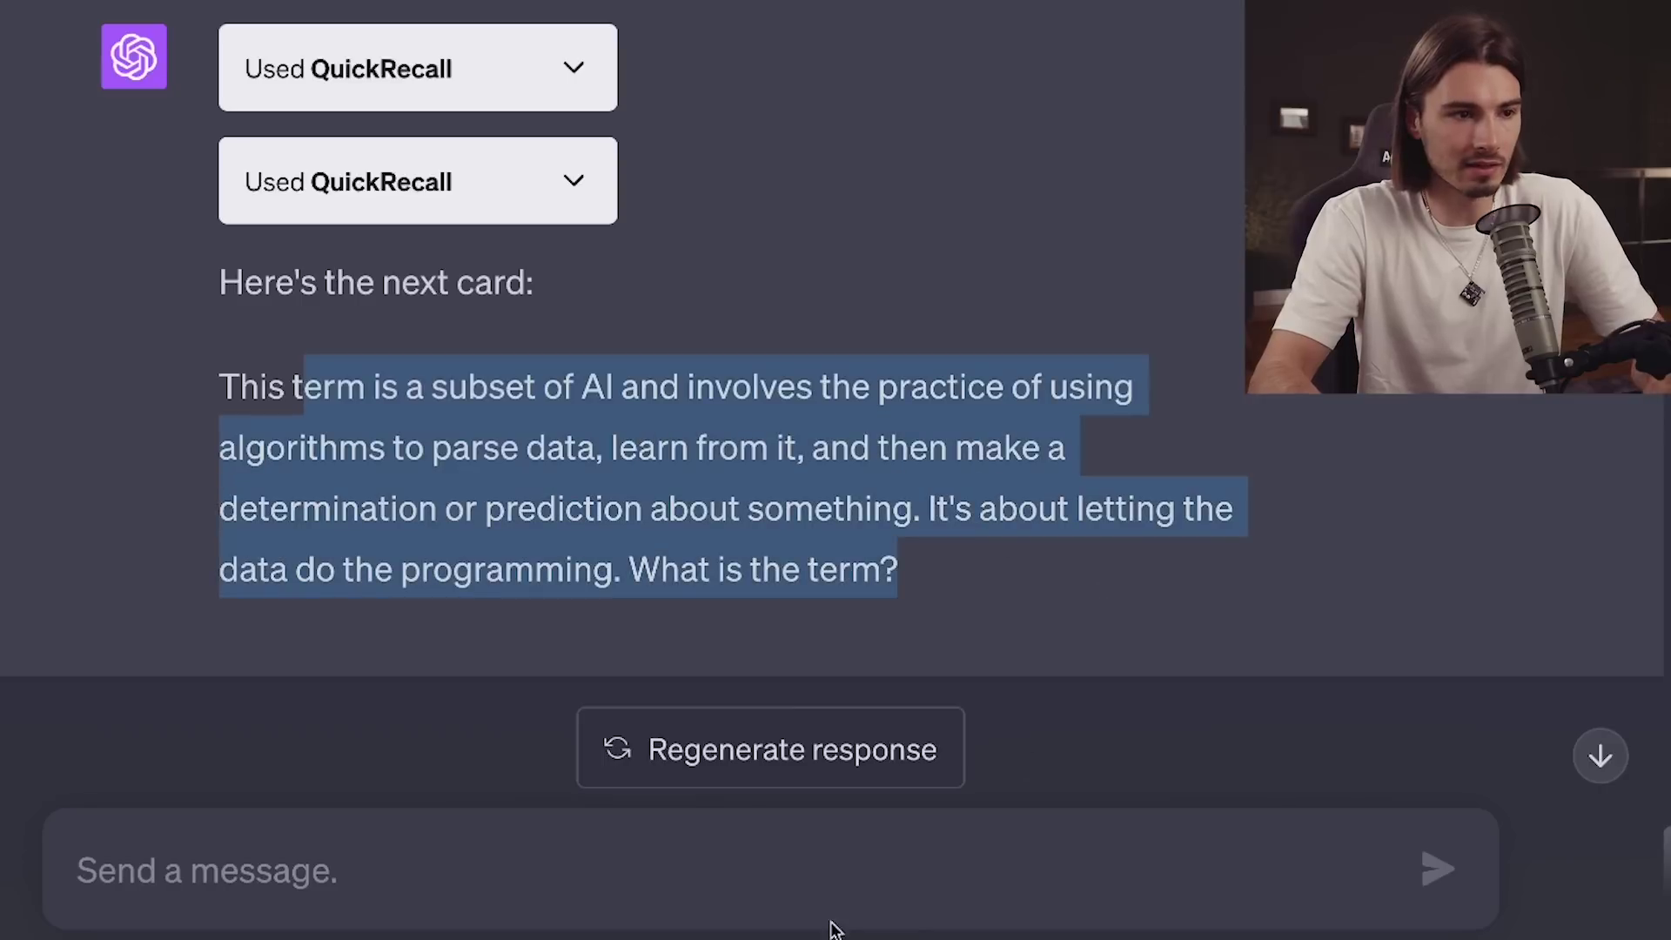
Step: Answer the next card with 'Machine Learning' and check its stored card data
left_click(750, 856)
type("Machine Le")
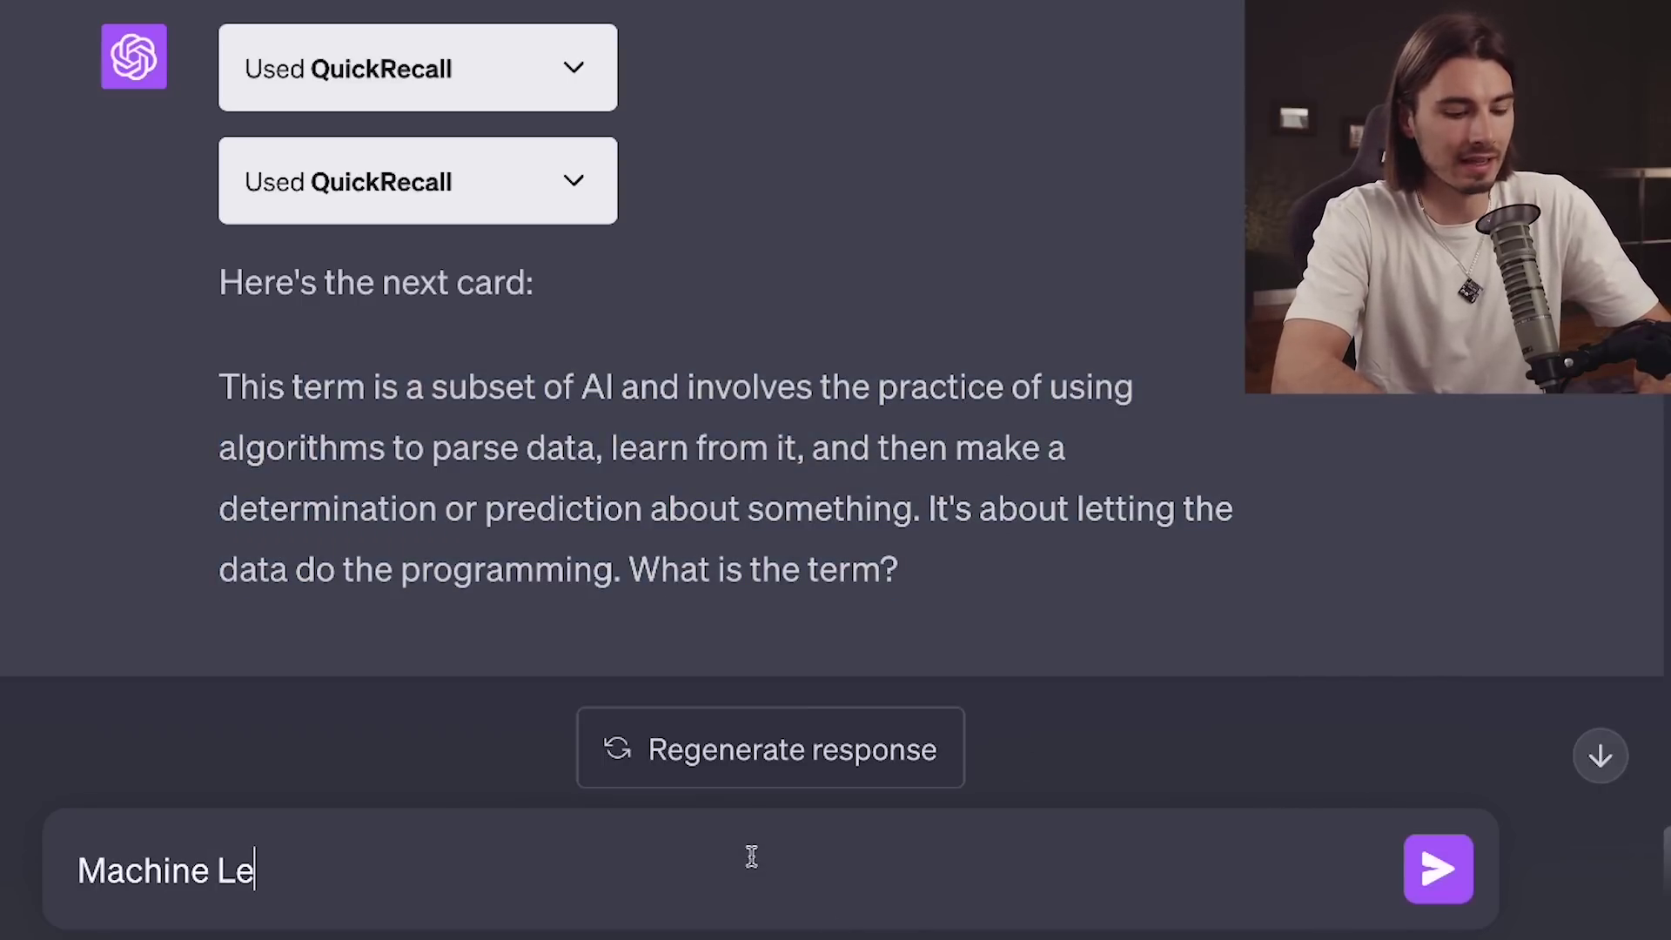
type("arning")
key("Return")
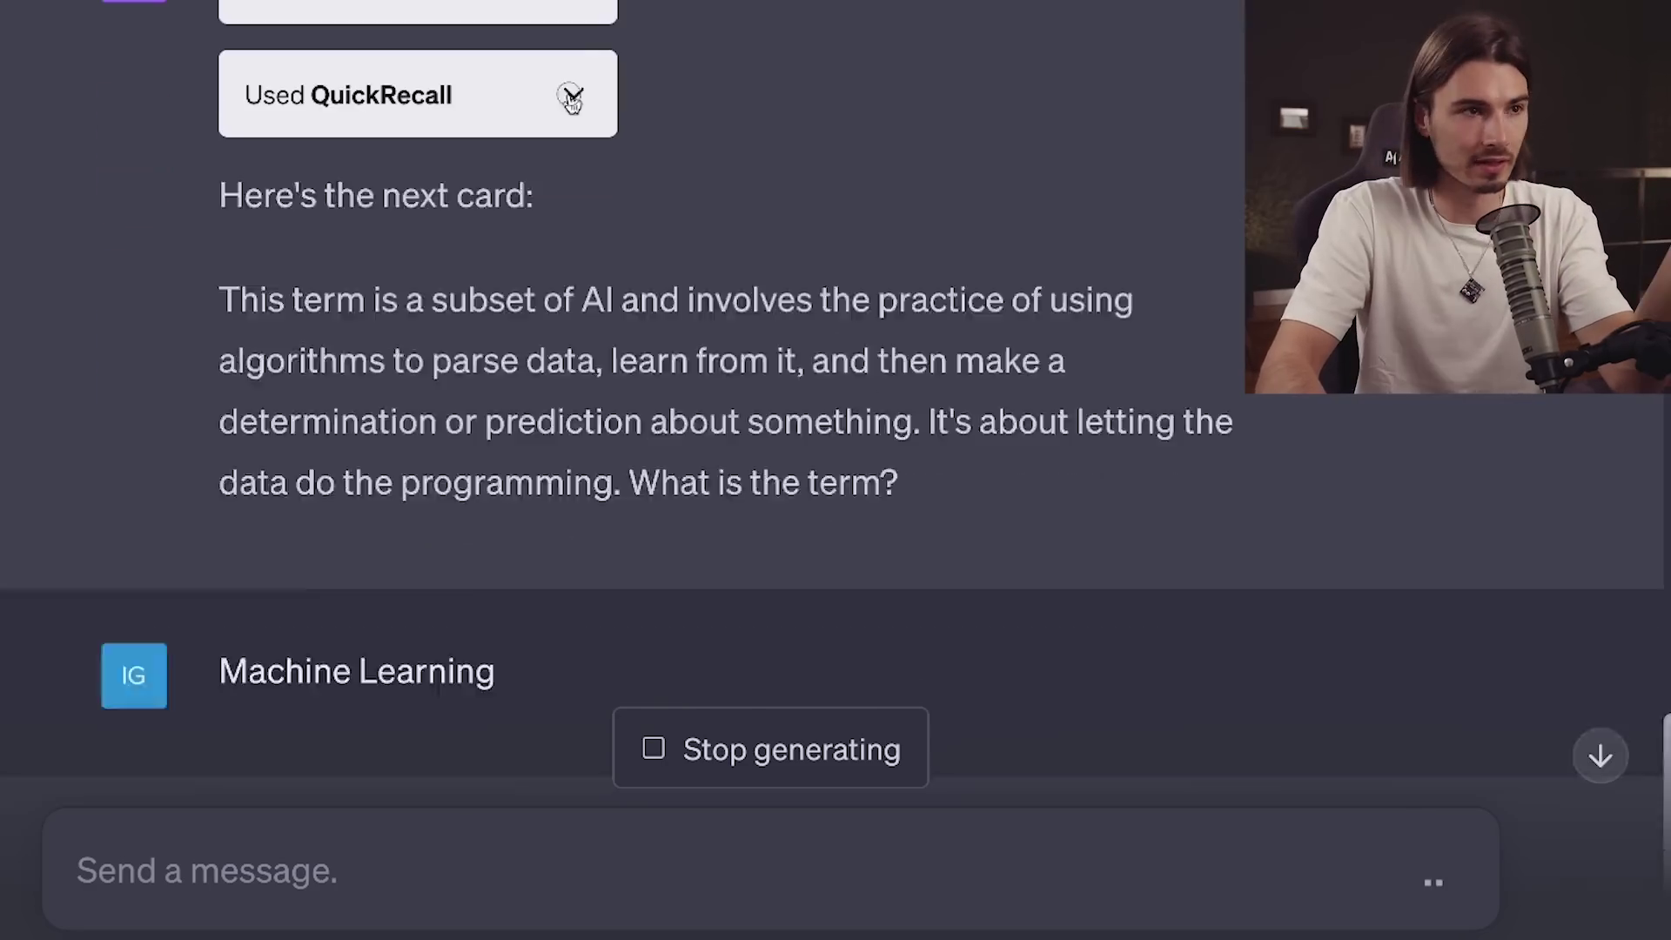
left_click(571, 101)
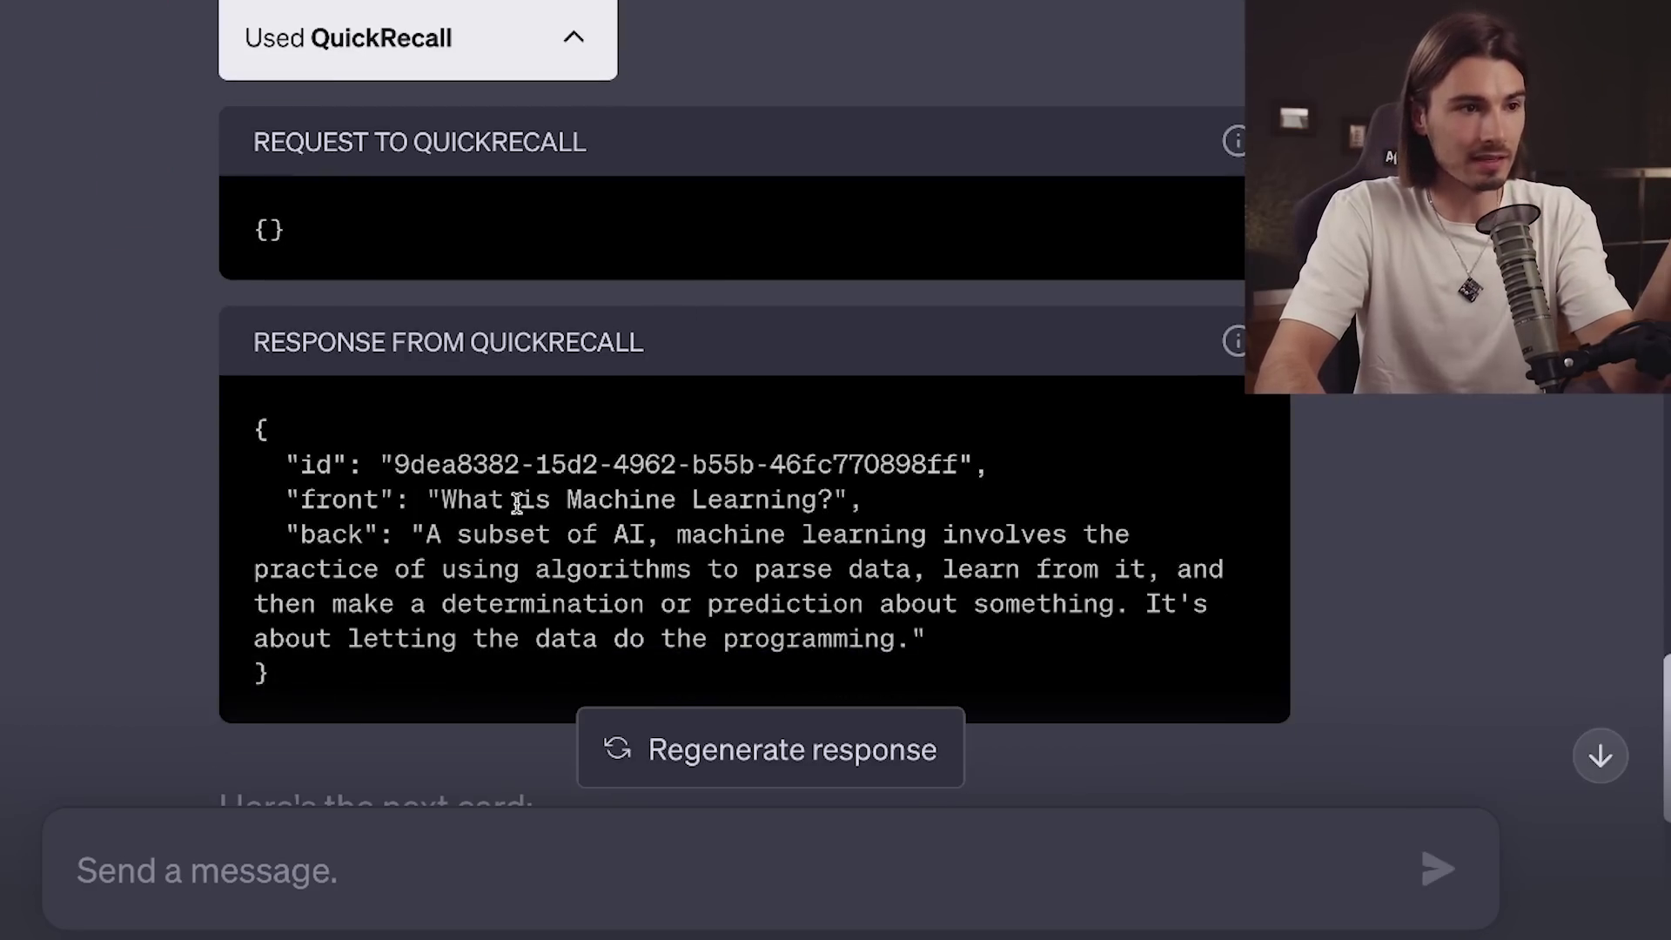
left_click_drag(517, 503, 925, 534)
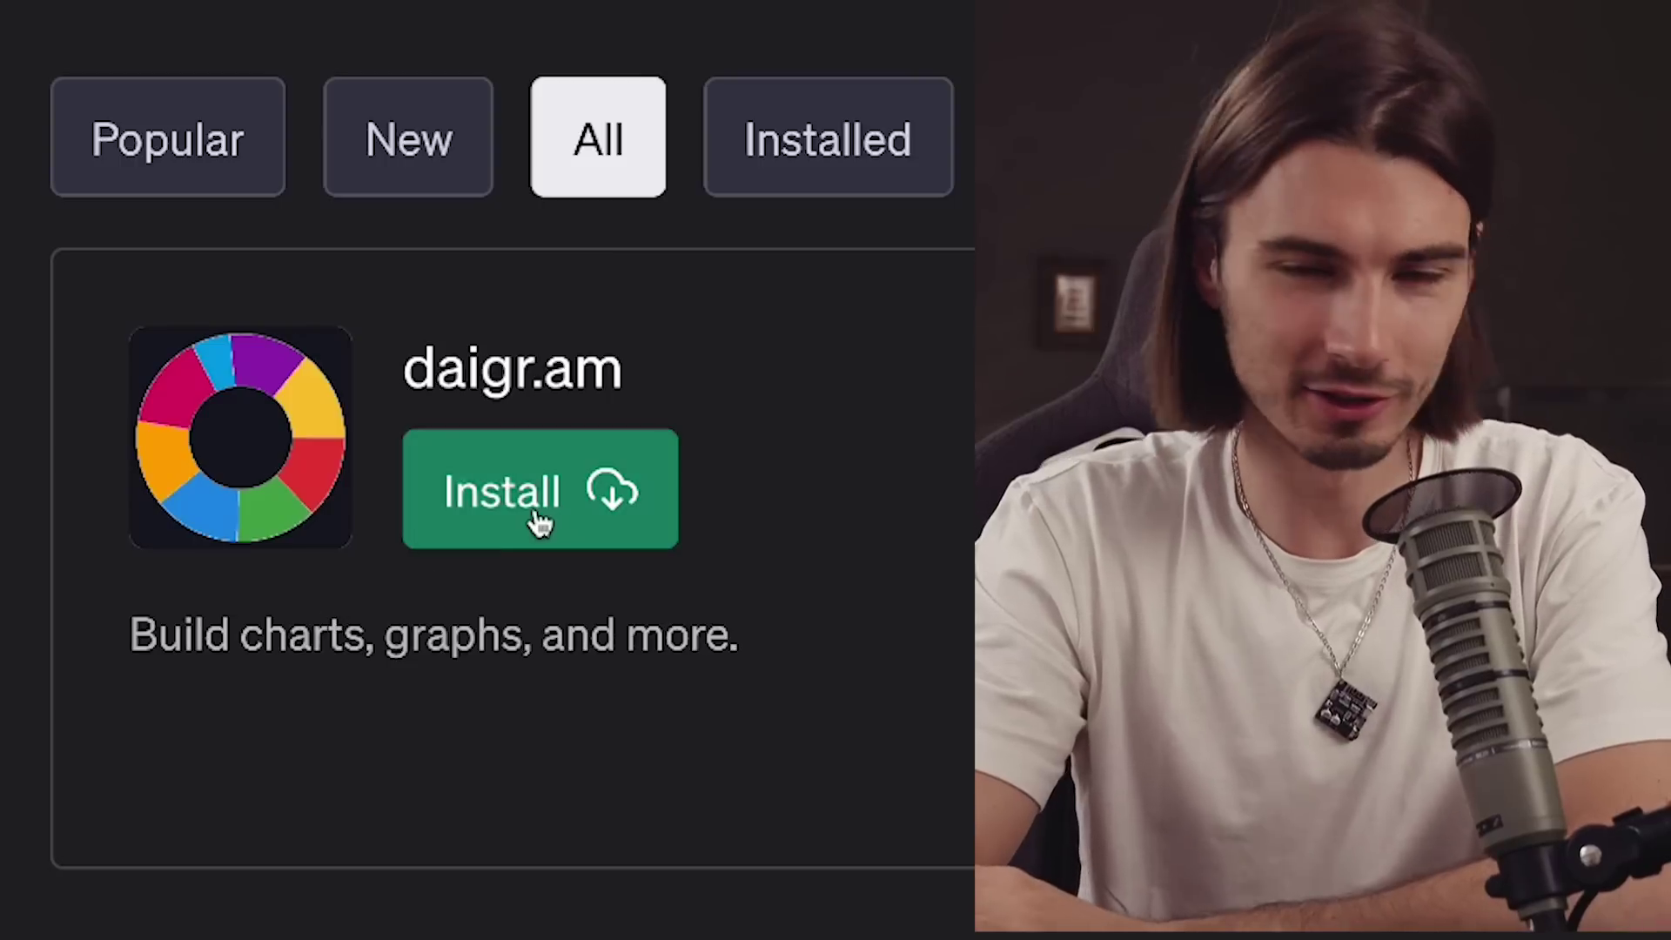
Step: Install daigr.am from the Plugin store's All list and read its description
left_click(539, 519)
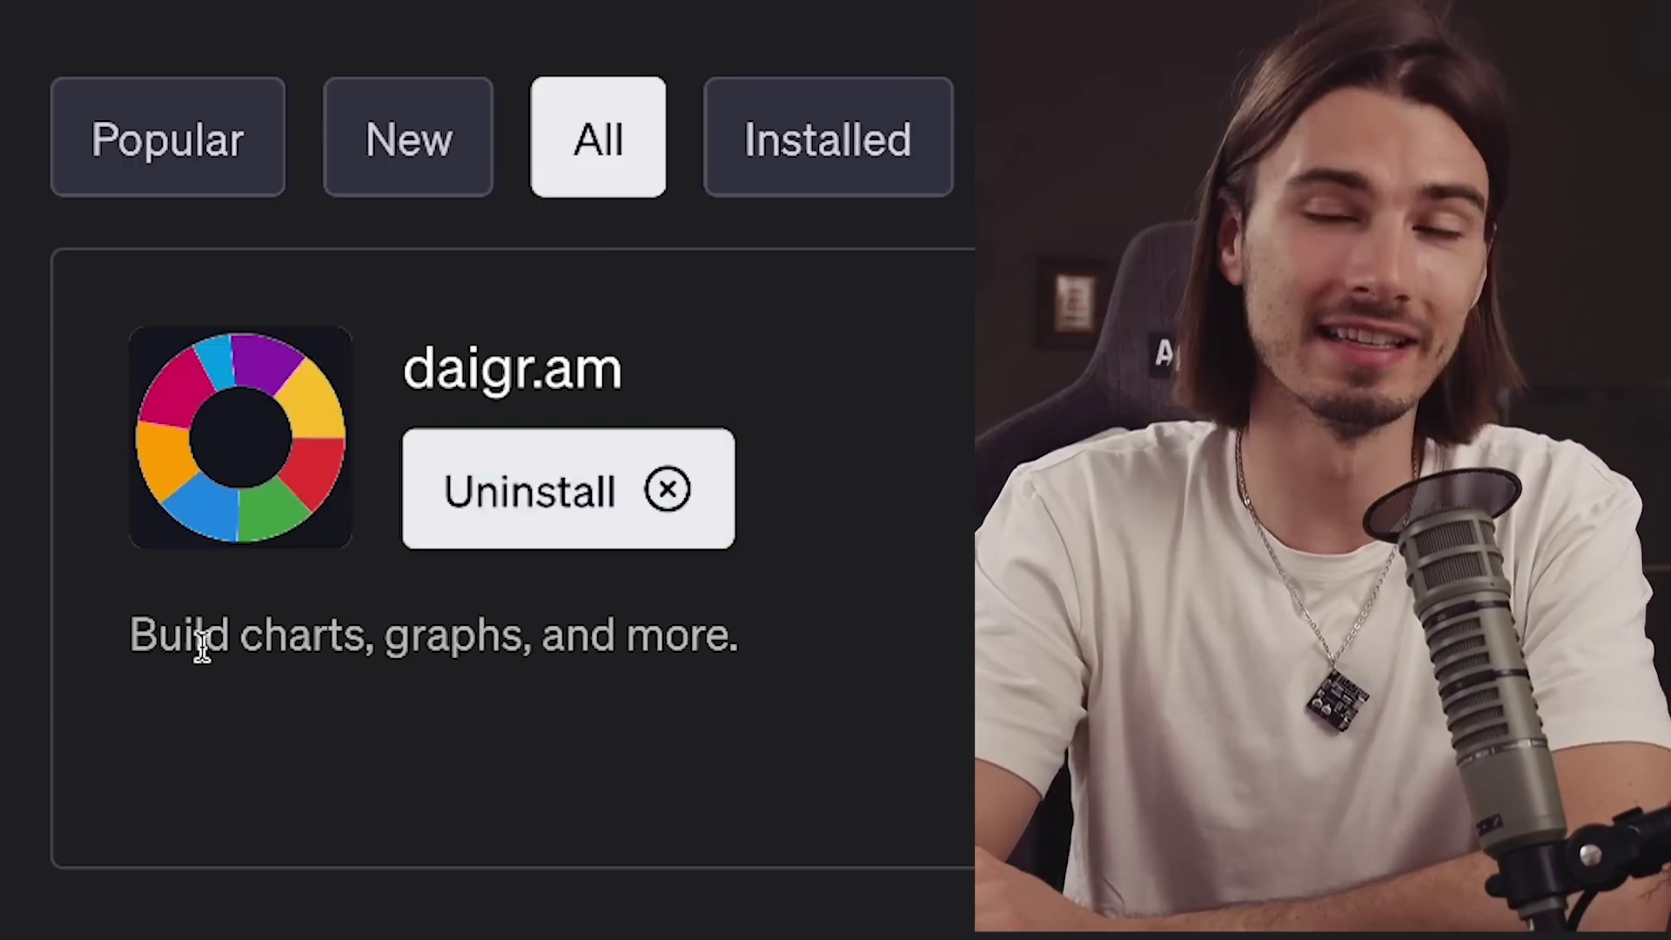
left_click_drag(184, 644, 567, 659)
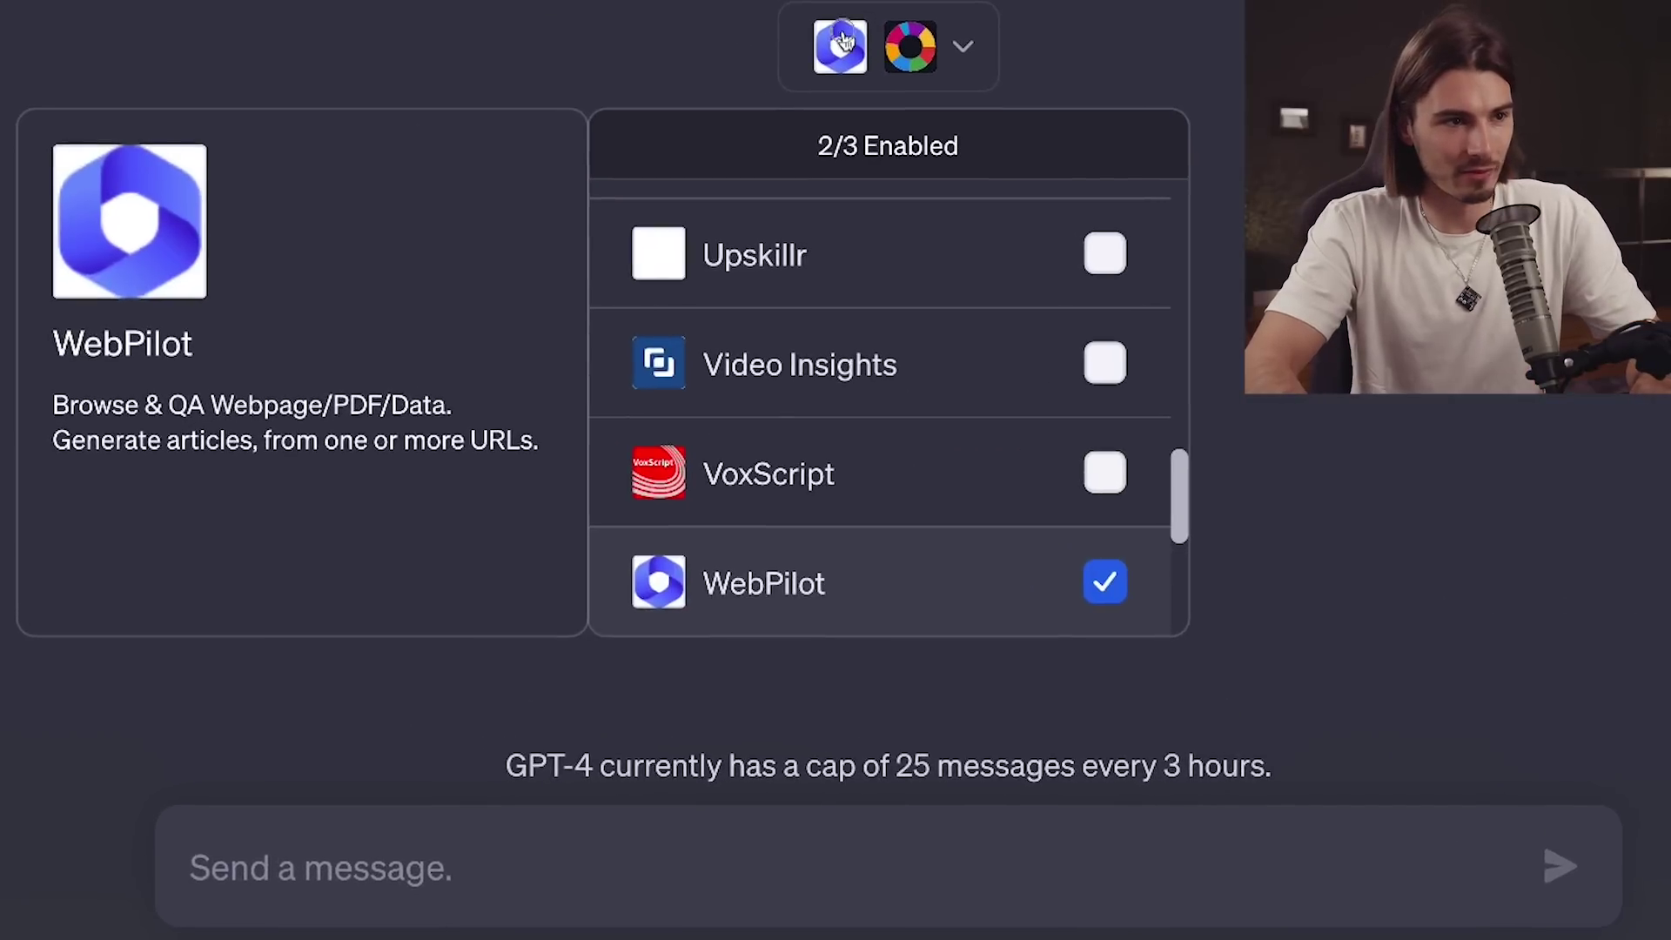
Step: Enable WebPilot alongside daigr.am and send the prompt requesting an internet adoption bar chart over time
left_click(874, 634)
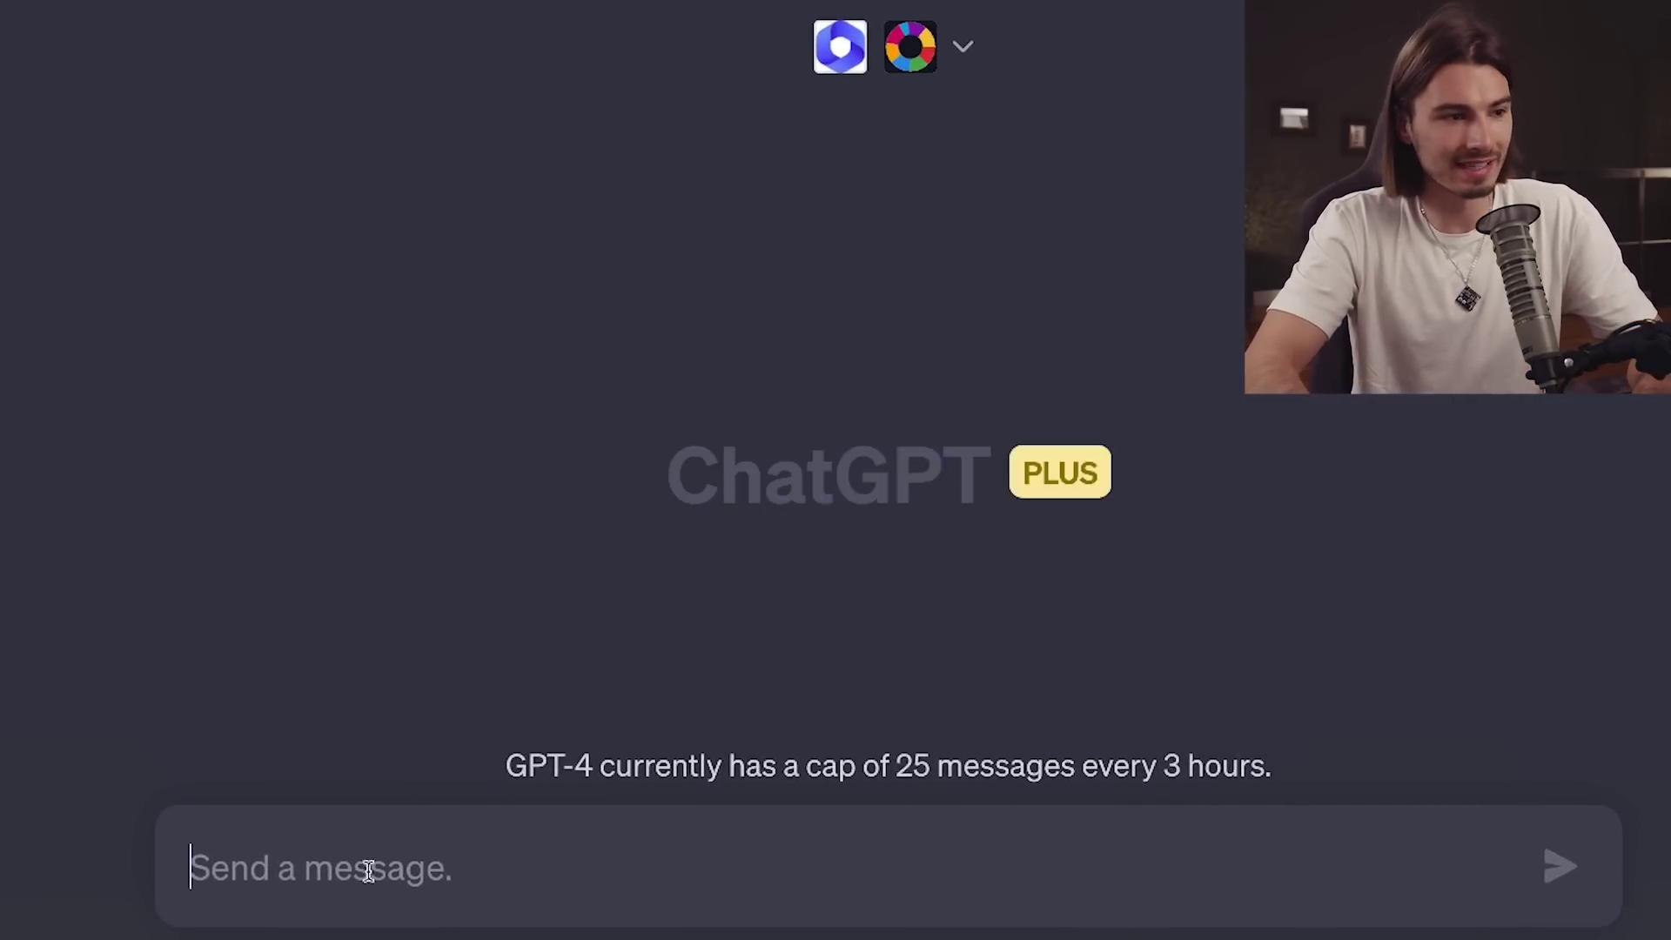
type("Use WebPilot to collect data on the rising adoption of the internet. Then, create a bar chart using daigr.am to analyze and visualize the increase over time.")
left_click_drag(1300, 883, 239, 793)
left_click(688, 837)
left_click_drag(634, 818, 1149, 822)
left_click(1149, 823)
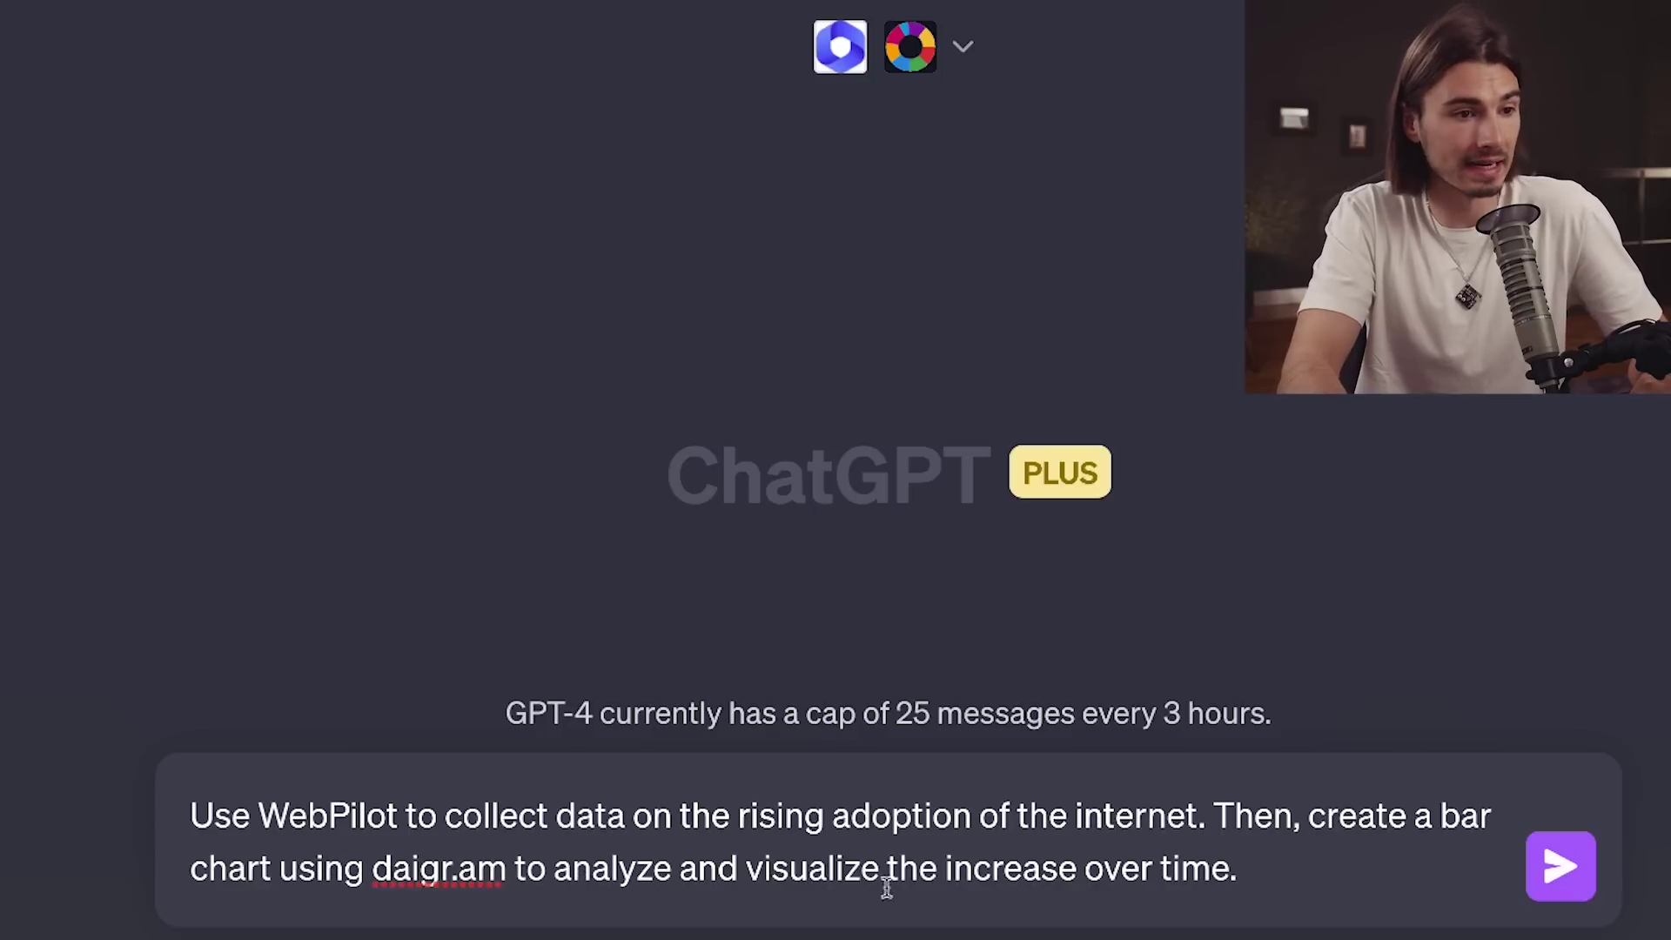
left_click(1562, 868)
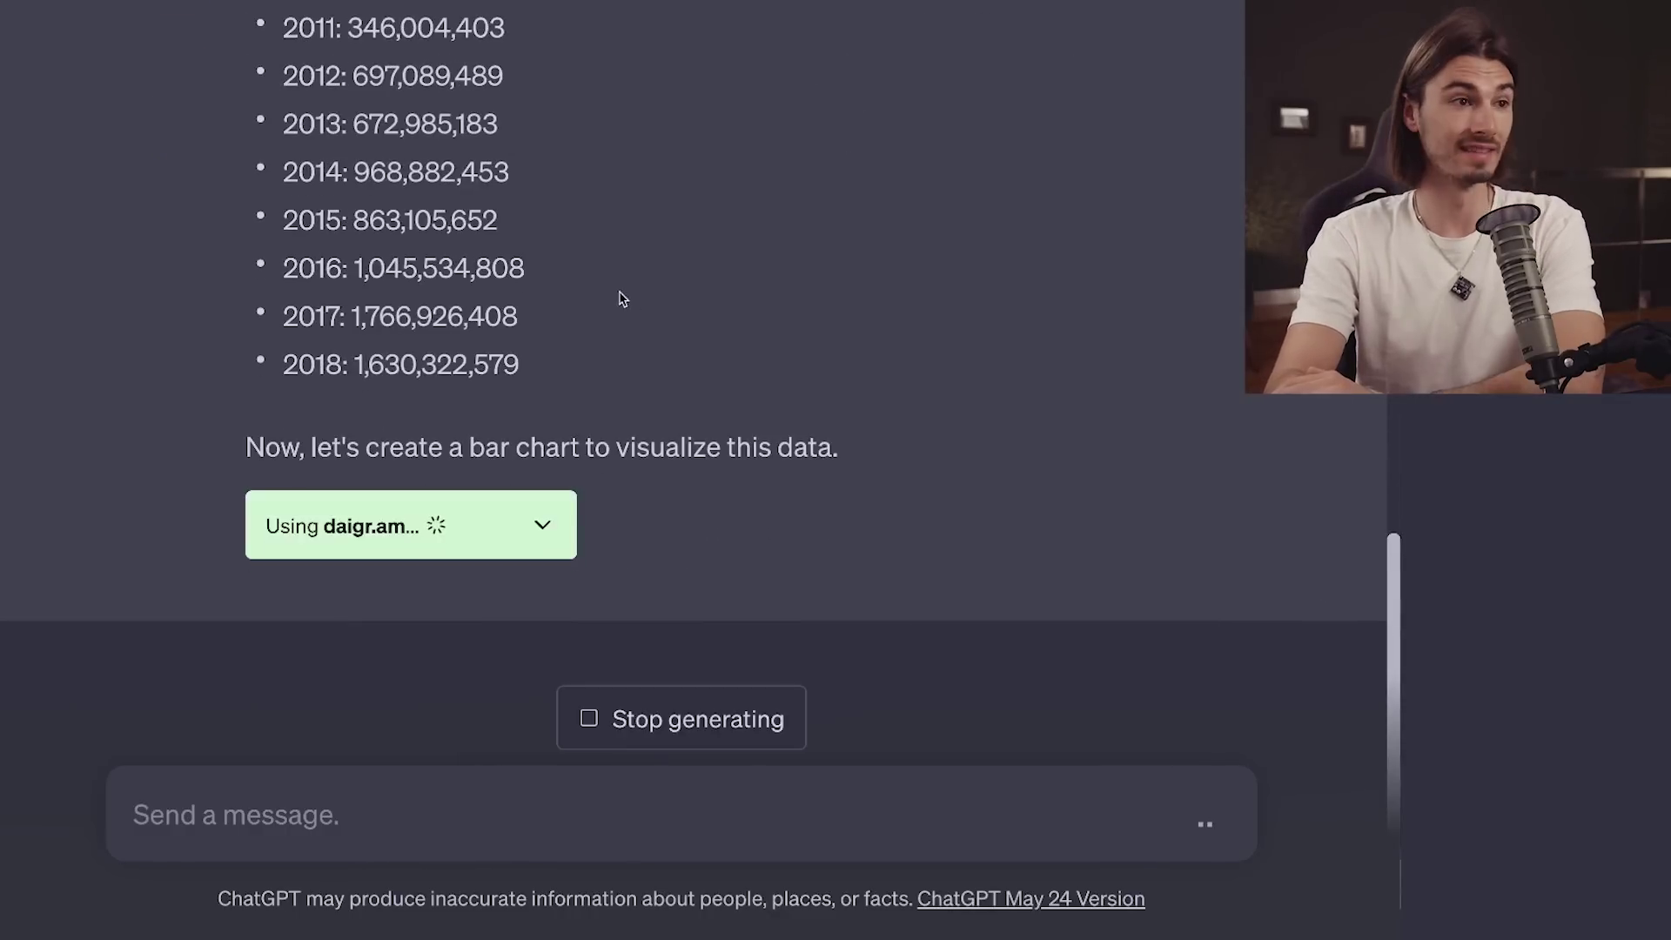
Step: Review the 'Number of Websites Over Time' 2000–2018 bar chart and open it via its 'here' link
scroll(552, 325, "up", 10)
scroll(291, 373, "down", 10)
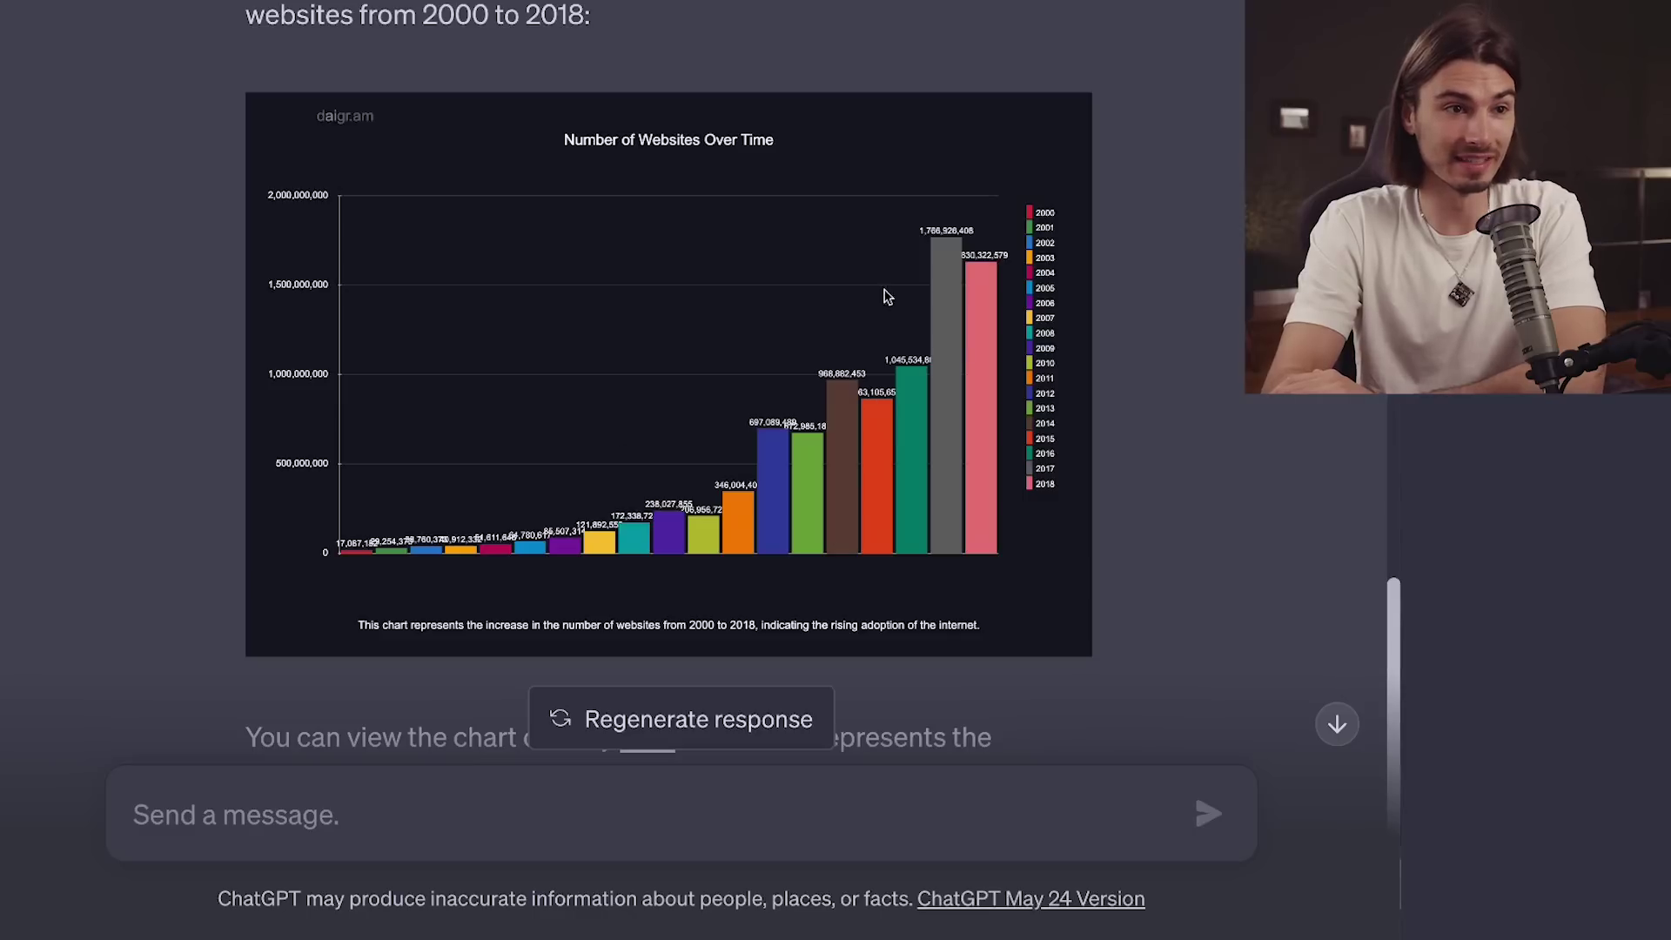
scroll(760, 325, "down", 1)
scroll(931, 420, "down", 1)
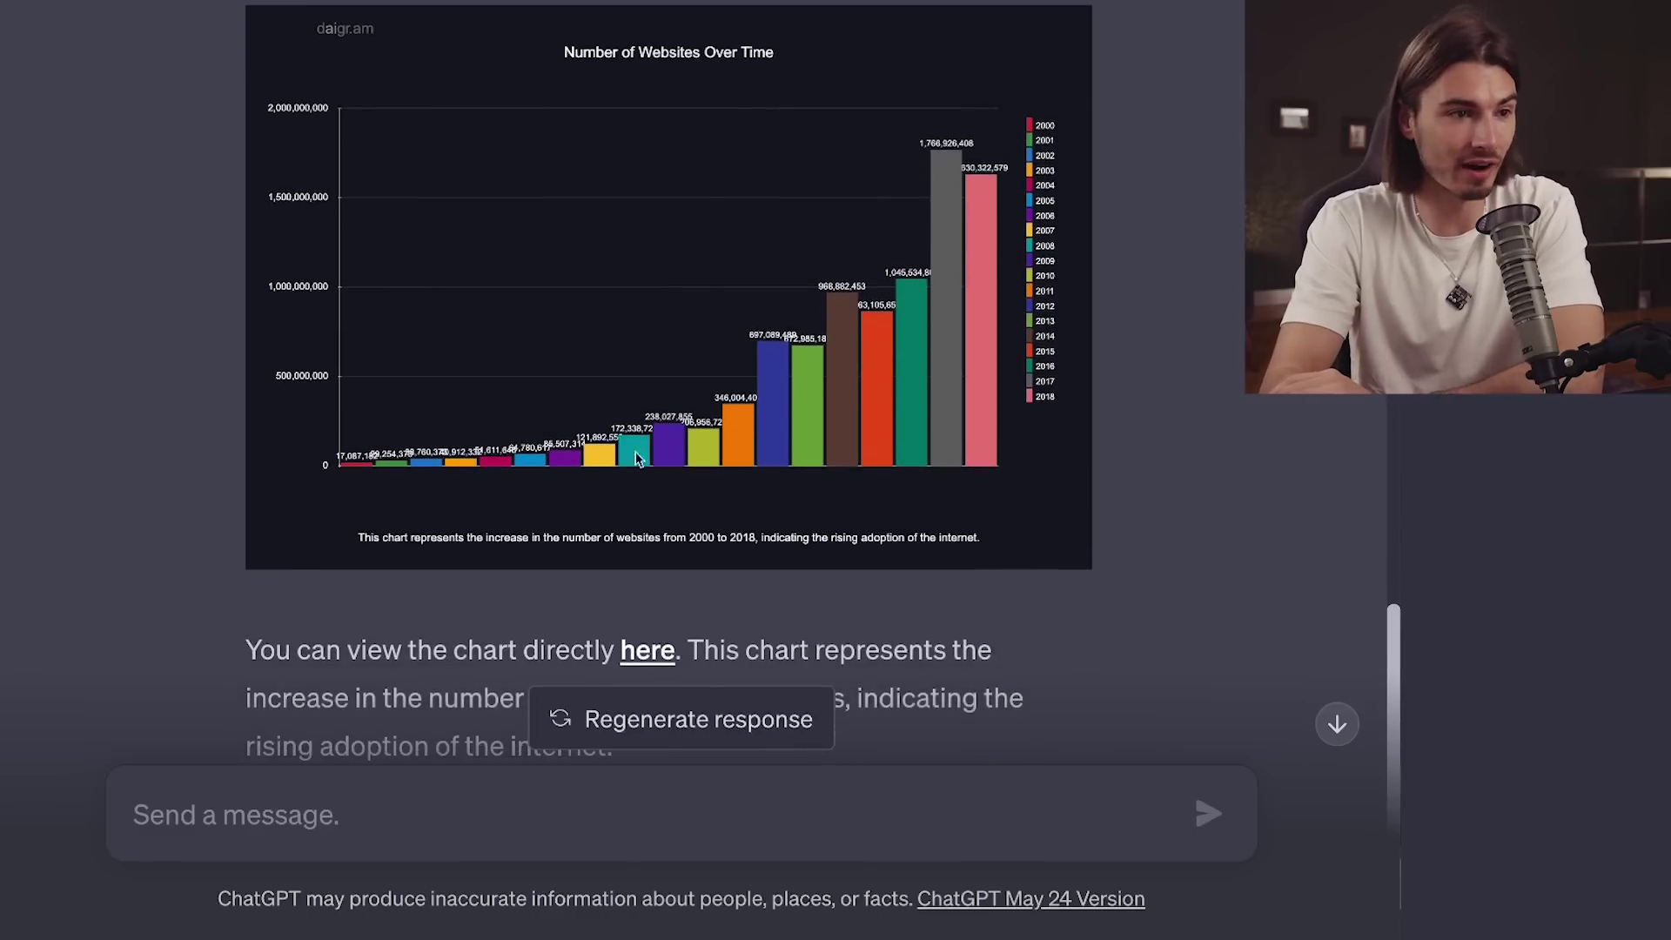
scroll(999, 367, "up", 6)
scroll(835, 408, "down", 8)
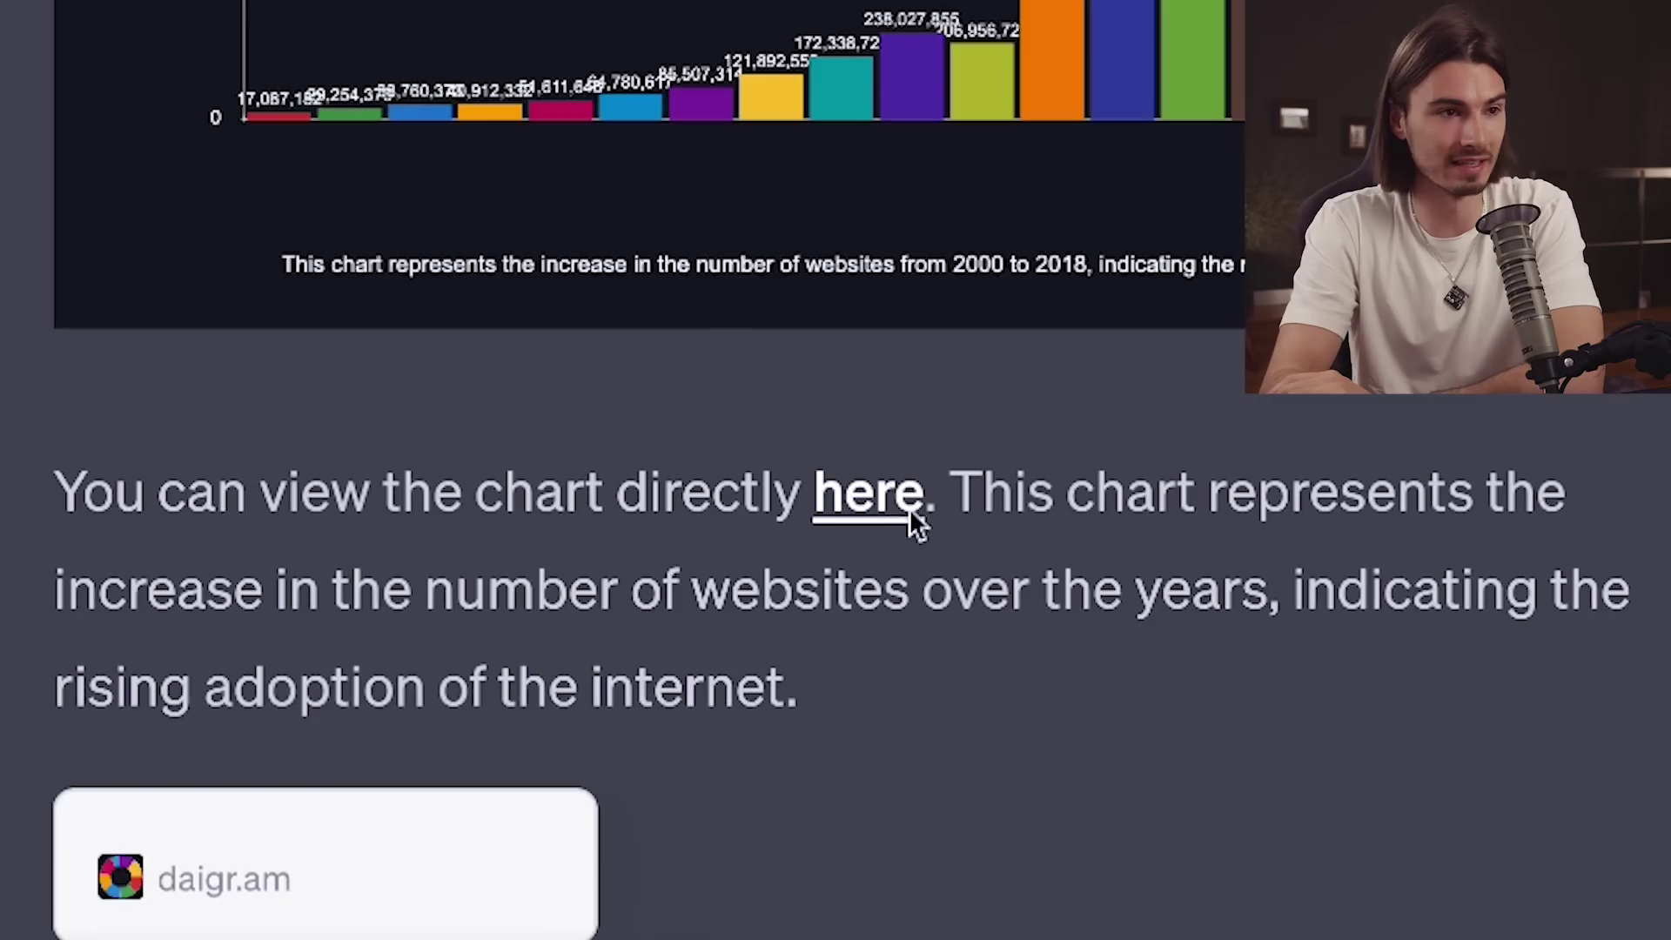
left_click(647, 441)
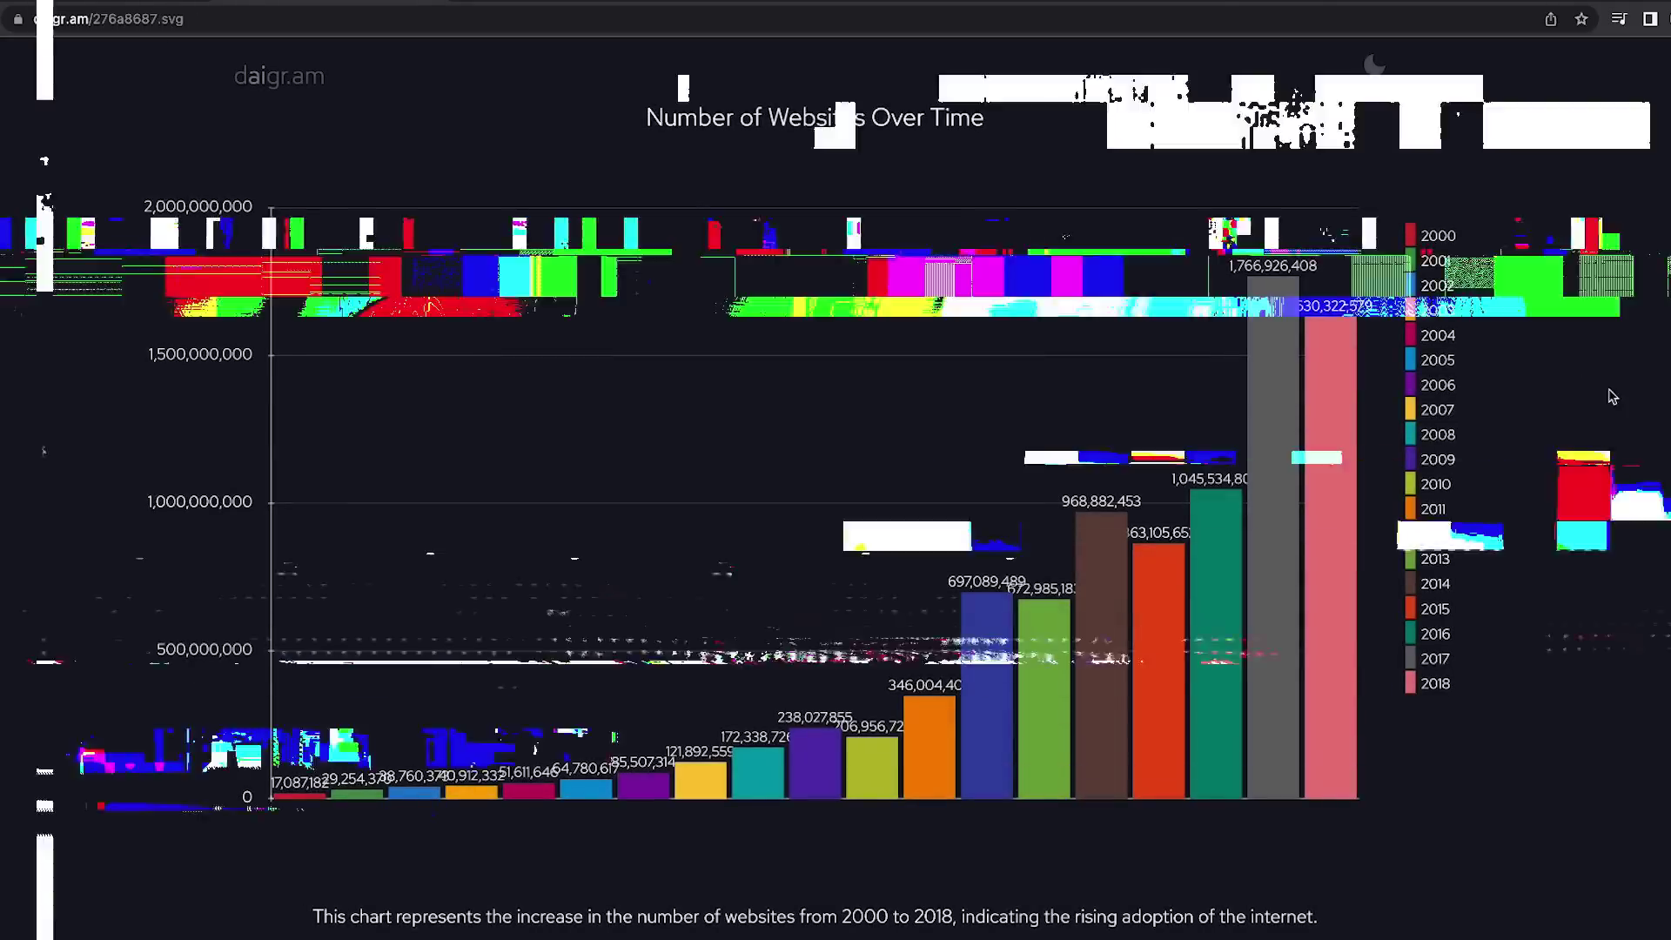